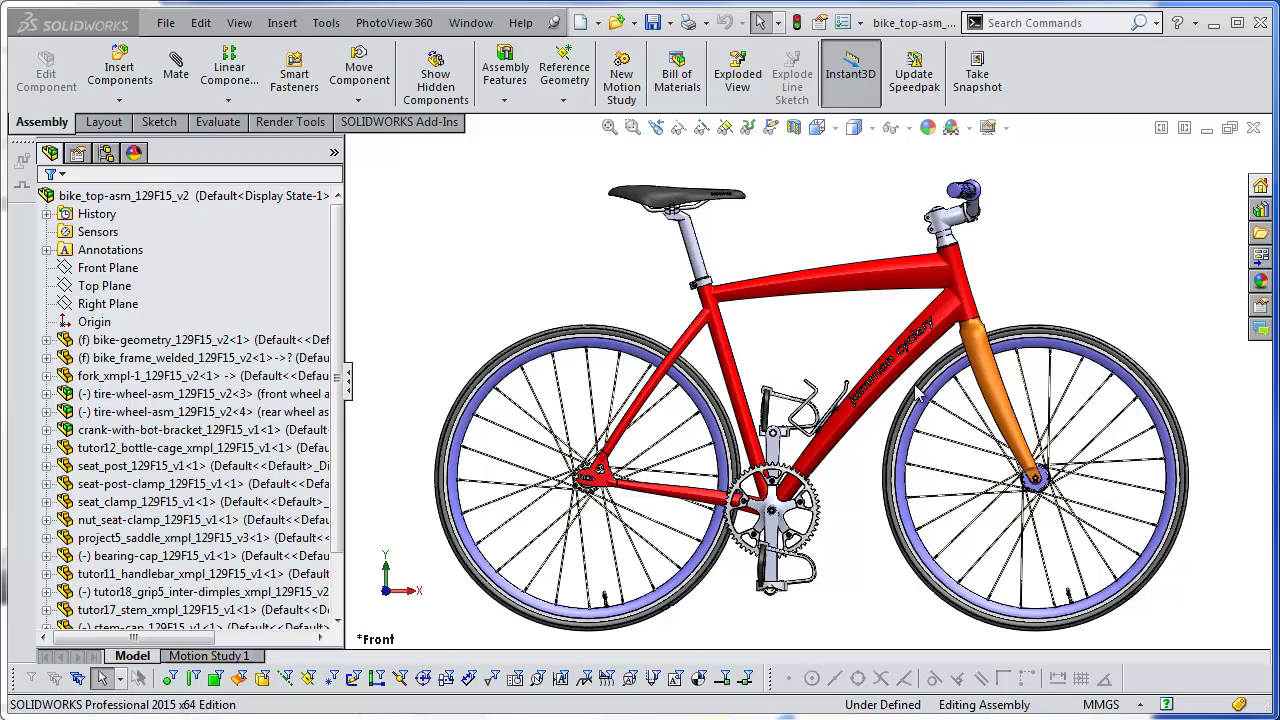
Step: Examine the chain plane's offset from the frame layout in the bike-geometry part, finishing with a front view of the drivetrain
{"action": "left_click", "coordinate": [770, 128]}
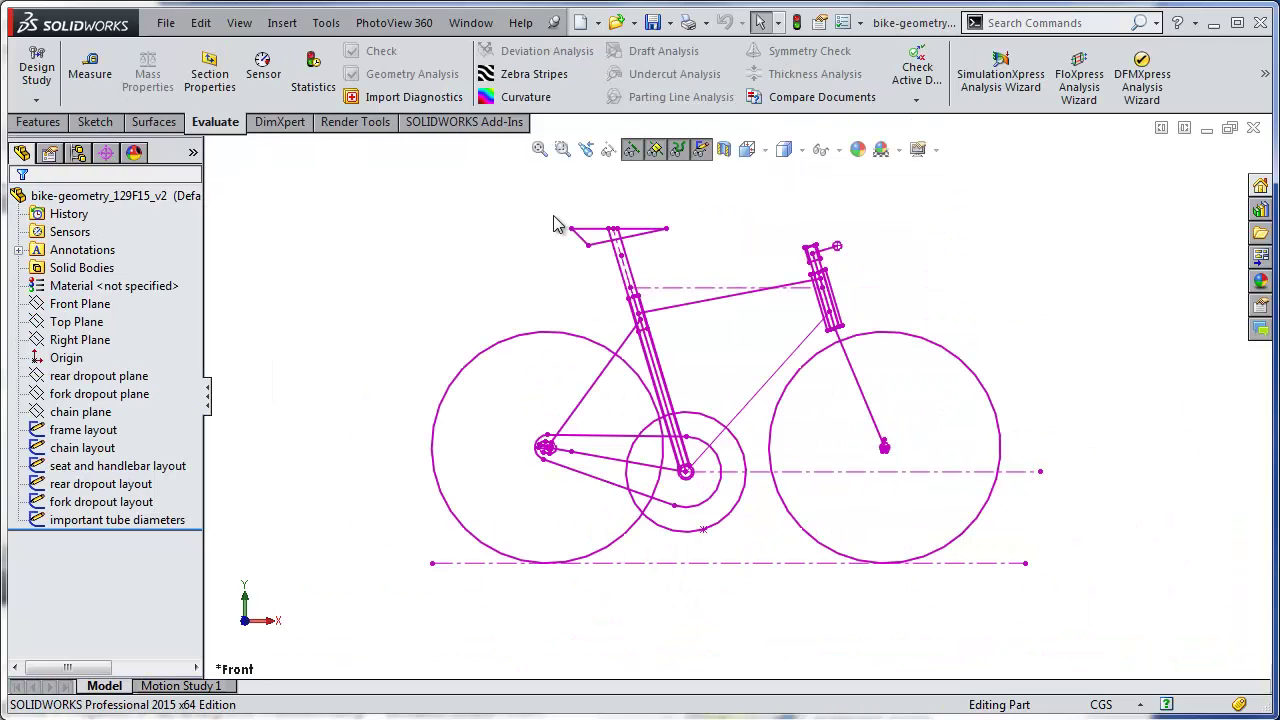
{"action": "left_click", "coordinate": [97, 417]}
{"action": "mouse_move", "coordinate": [883, 383]}
{"action": "middle_mouse_down"}
{"action": "mouse_move", "coordinate": [808, 443]}
{"action": "mouse_move", "coordinate": [754, 406]}
{"action": "mouse_move", "coordinate": [735, 425]}
{"action": "middle_mouse_up"}
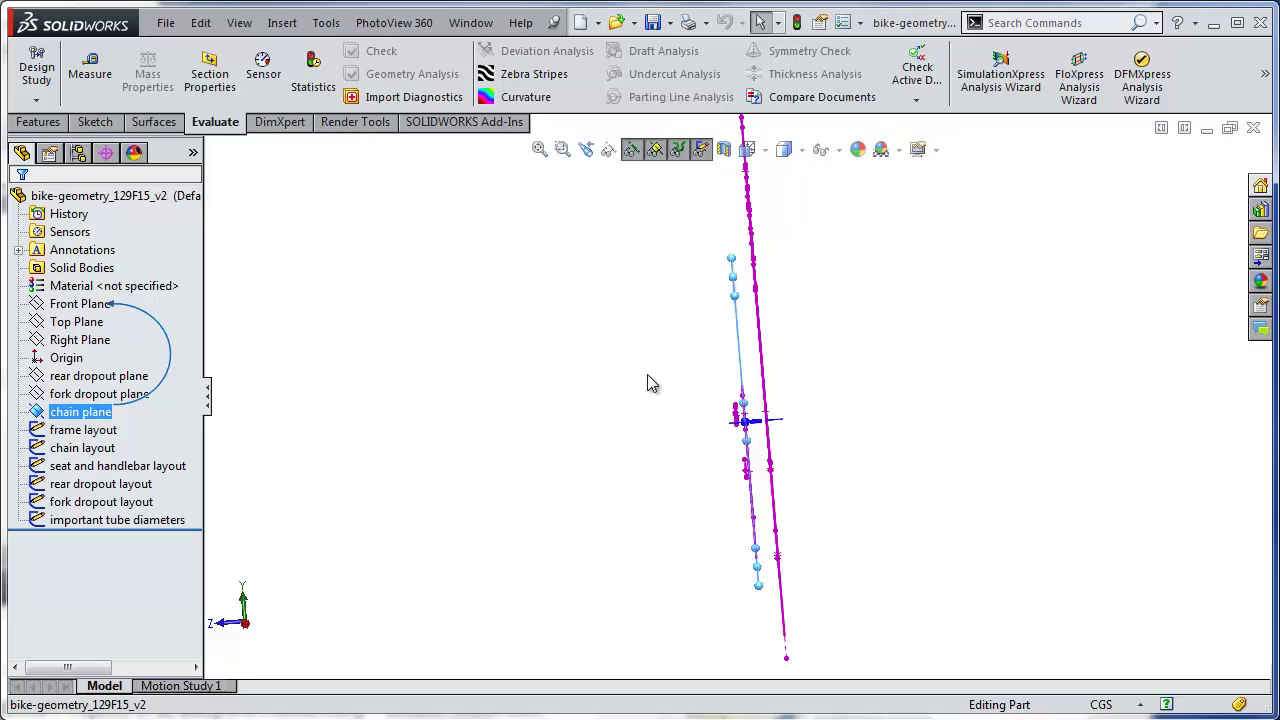
{"action": "mouse_move", "coordinate": [651, 380]}
{"action": "middle_mouse_down"}
{"action": "mouse_move", "coordinate": [700, 343]}
{"action": "mouse_move", "coordinate": [763, 349]}
{"action": "mouse_move", "coordinate": [766, 300]}
{"action": "middle_mouse_up"}
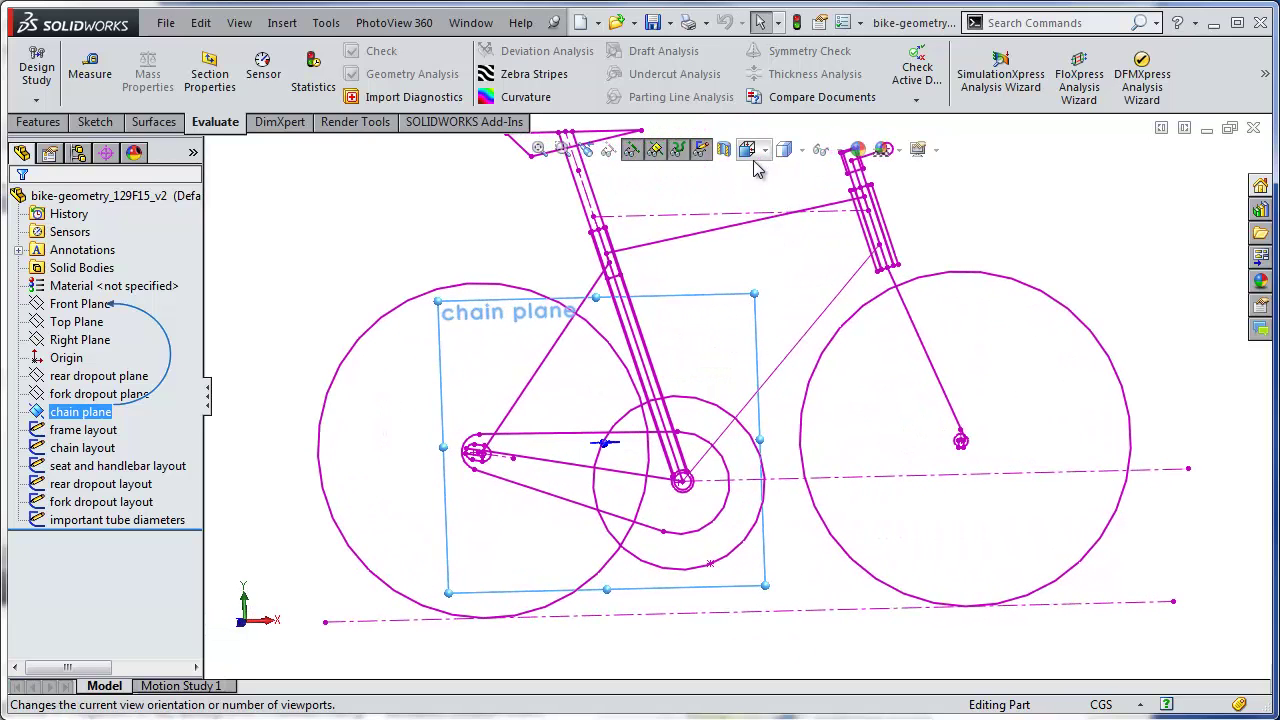
{"action": "left_click", "coordinate": [783, 149]}
{"action": "left_click", "coordinate": [764, 238]}
{"action": "left_click", "coordinate": [666, 599]}
{"action": "scroll", "coordinate": [568, 461], "scroll_direction": "down", "scroll_amount": 5}
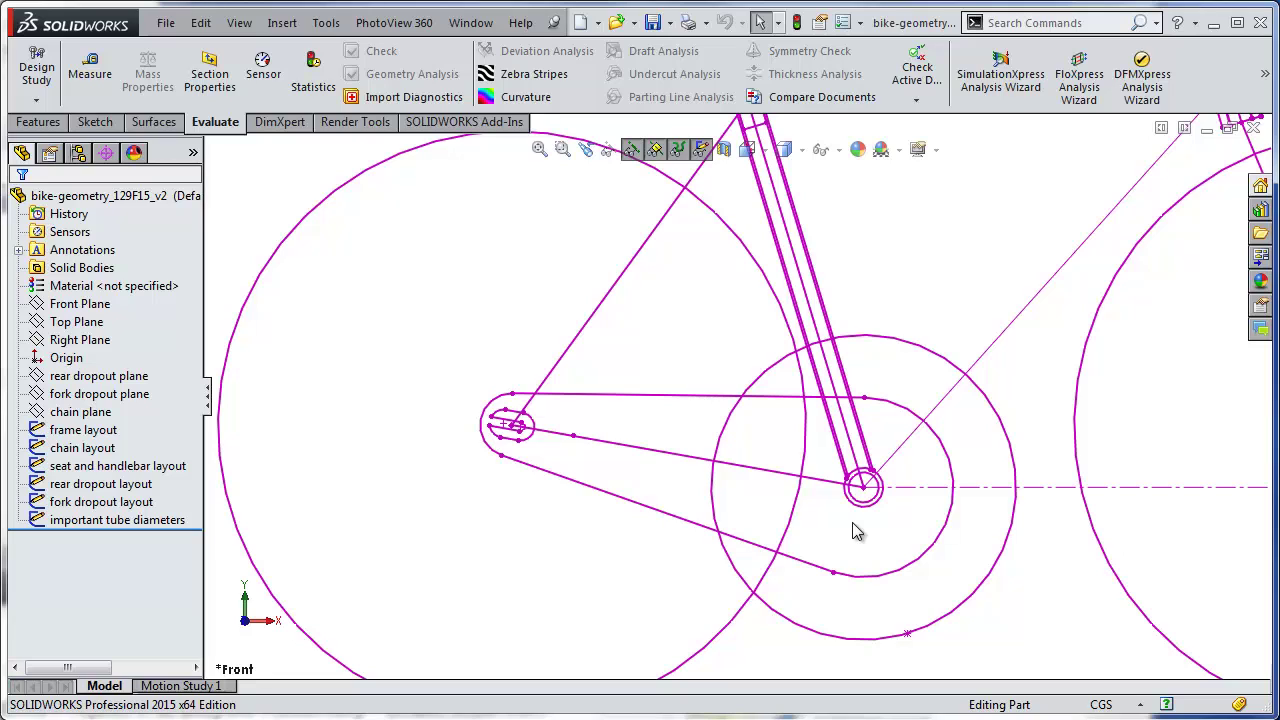
Step: Select the frame layout sketch and examine its geometry across the whole bike layout
{"action": "left_click", "coordinate": [100, 432]}
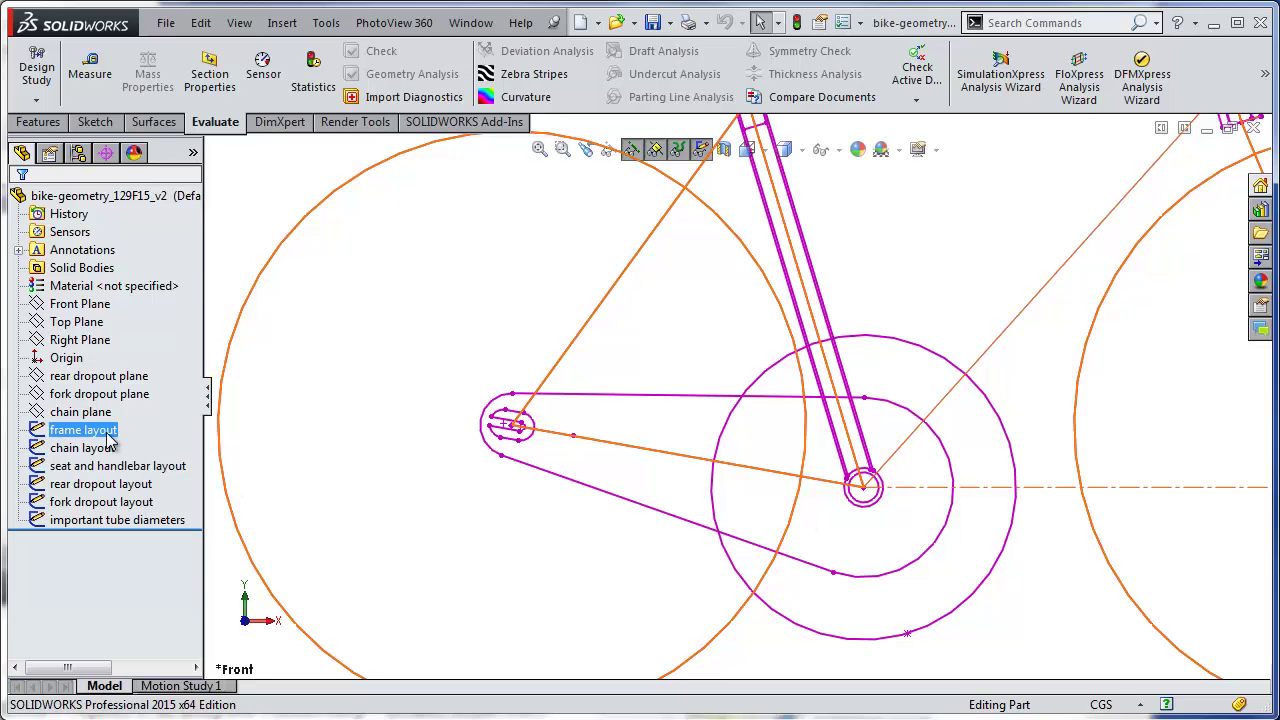
{"action": "key", "text": "f"}
{"action": "scroll", "coordinate": [563, 541], "scroll_direction": "down", "scroll_amount": 3}
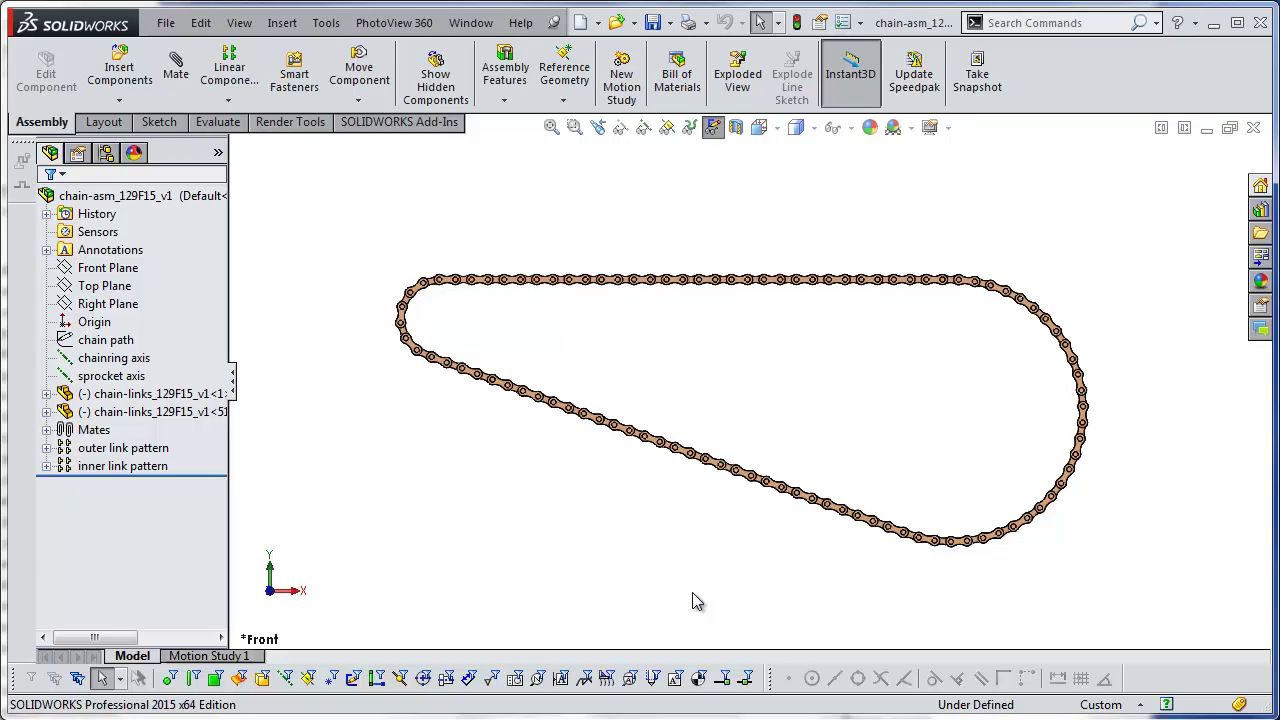
Step: In the chain assembly, hide the selection filter toolbar and roll the feature history back to just before the outer link pattern
{"action": "key", "text": "F5"}
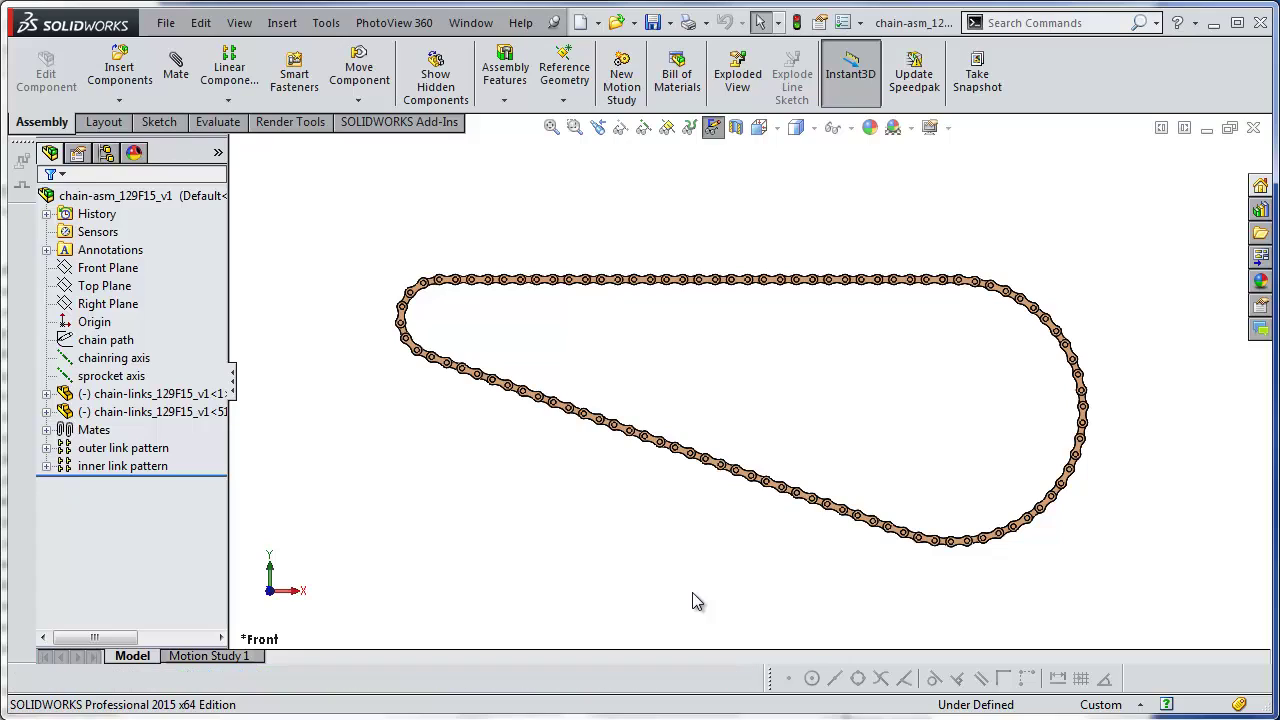
{"action": "left_click_drag", "start_coordinate": [229, 474], "coordinate": [222, 440]}
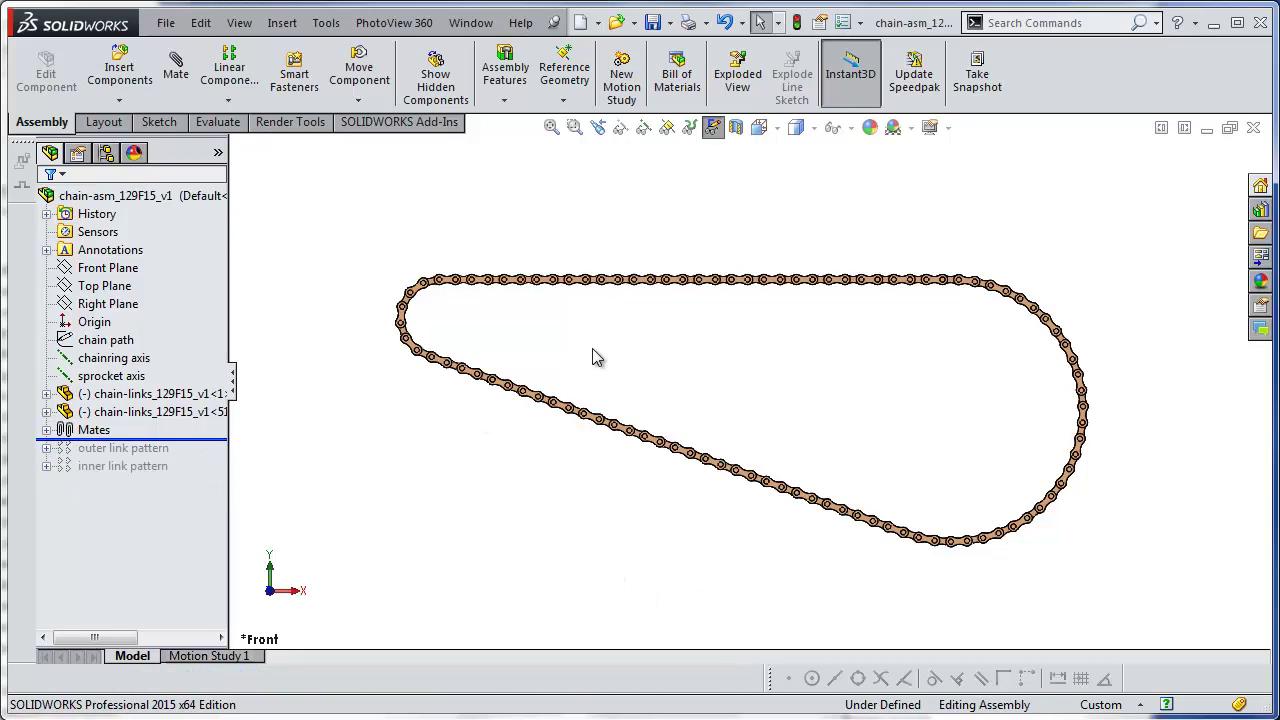
{"action": "scroll", "coordinate": [689, 277], "scroll_direction": "down", "scroll_amount": 5}
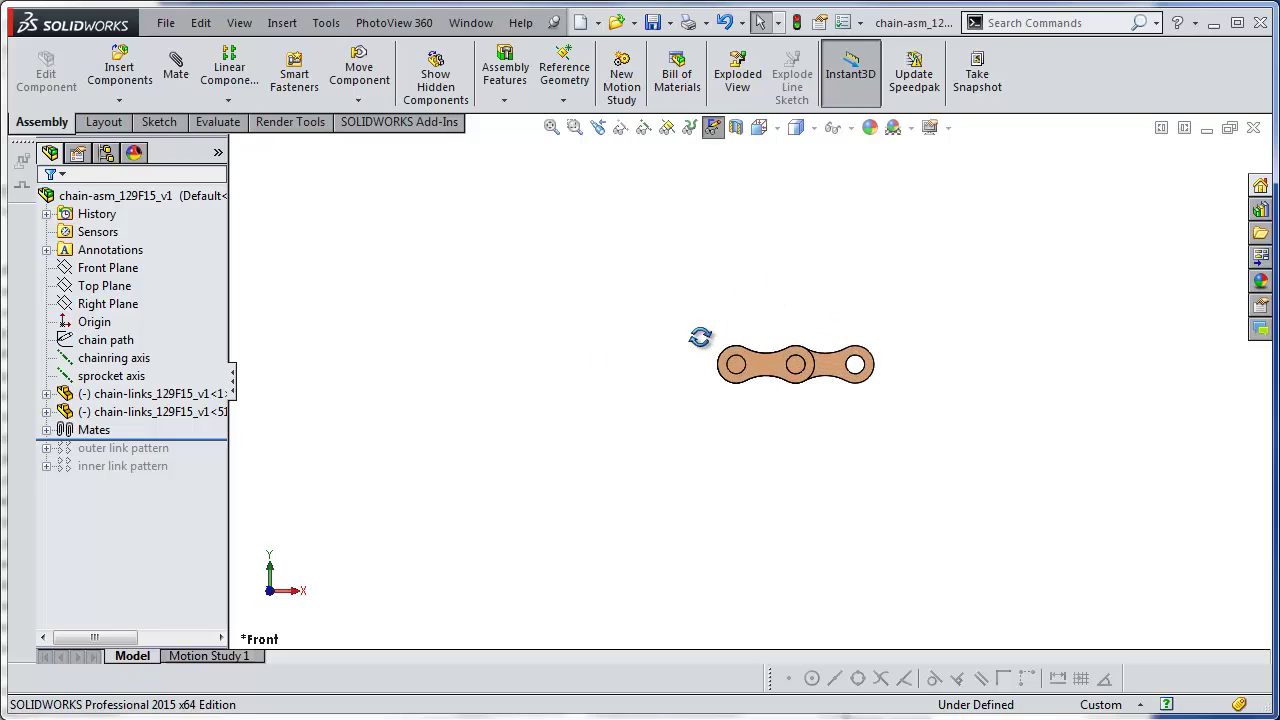
{"action": "middle_click_drag", "start_coordinate": [700, 338], "coordinate": [728, 394]}
Step: Open the chain path sketch for editing and face it from the front
{"action": "left_click", "coordinate": [121, 347]}
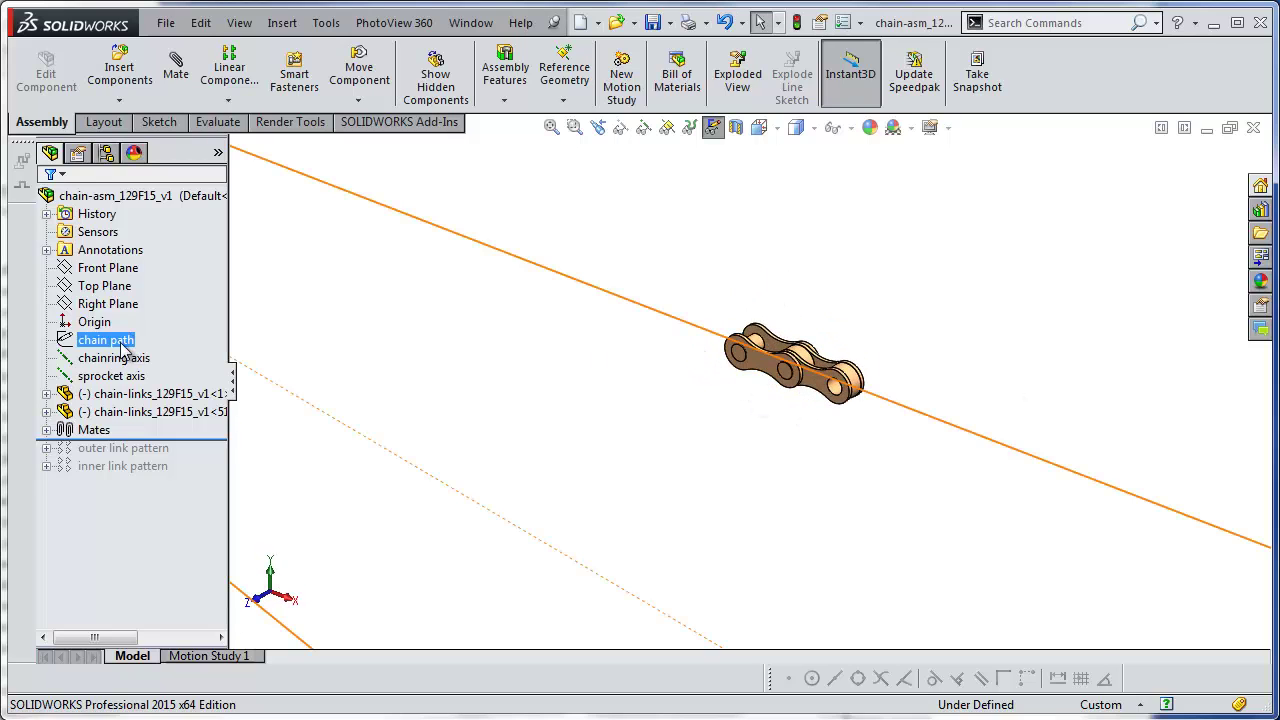
{"action": "scroll", "coordinate": [726, 517], "scroll_direction": "up", "scroll_amount": 8}
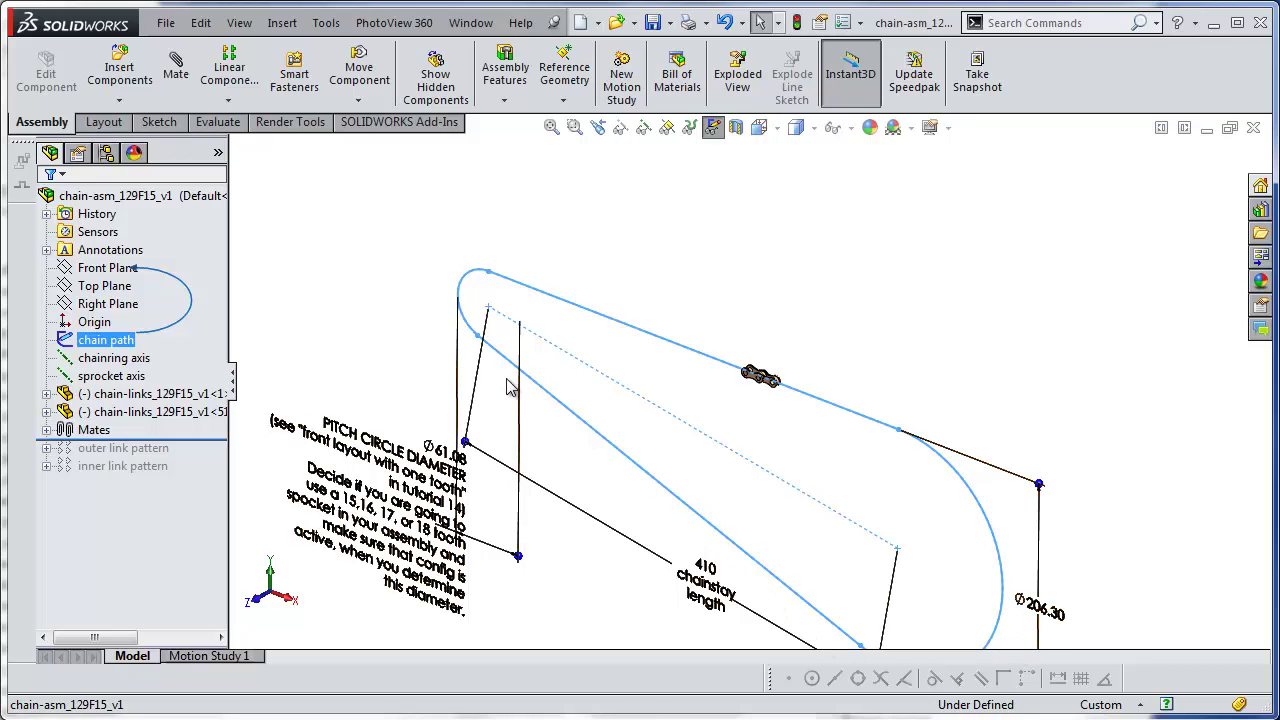
{"action": "left_click", "coordinate": [355, 345]}
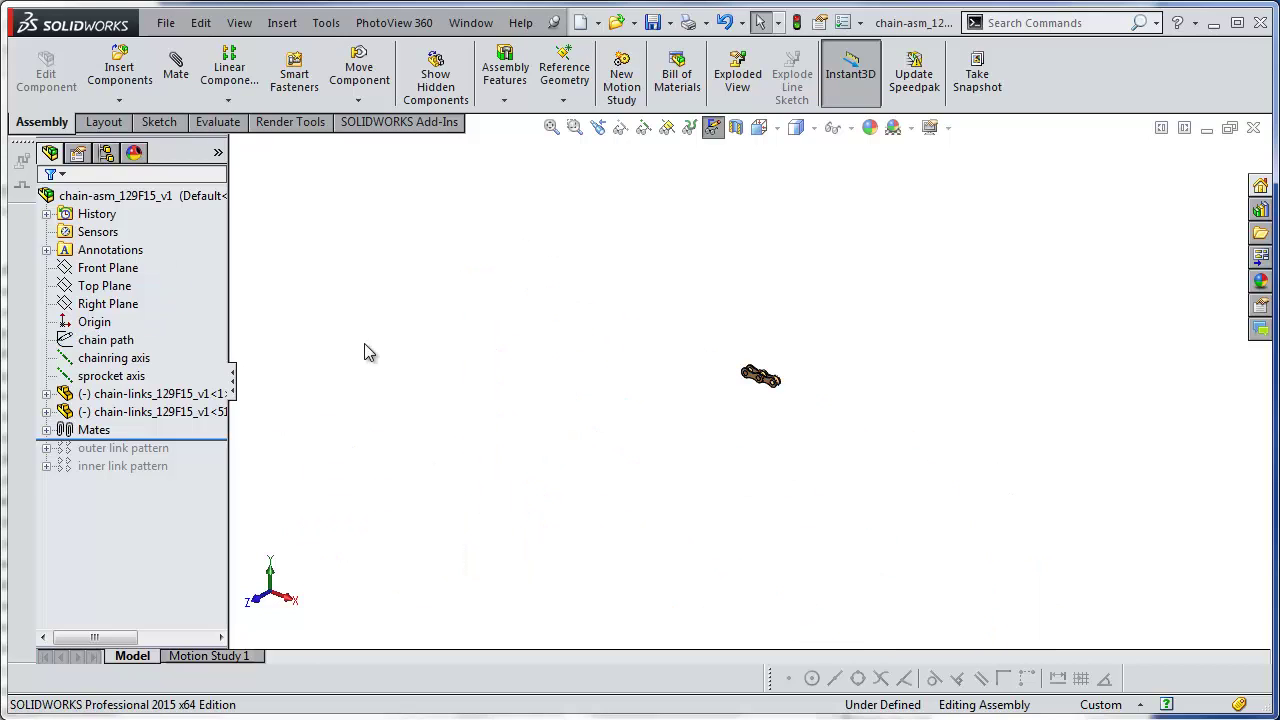
{"action": "left_click", "coordinate": [105, 340]}
{"action": "right_click", "coordinate": [105, 340]}
{"action": "left_click", "coordinate": [121, 301]}
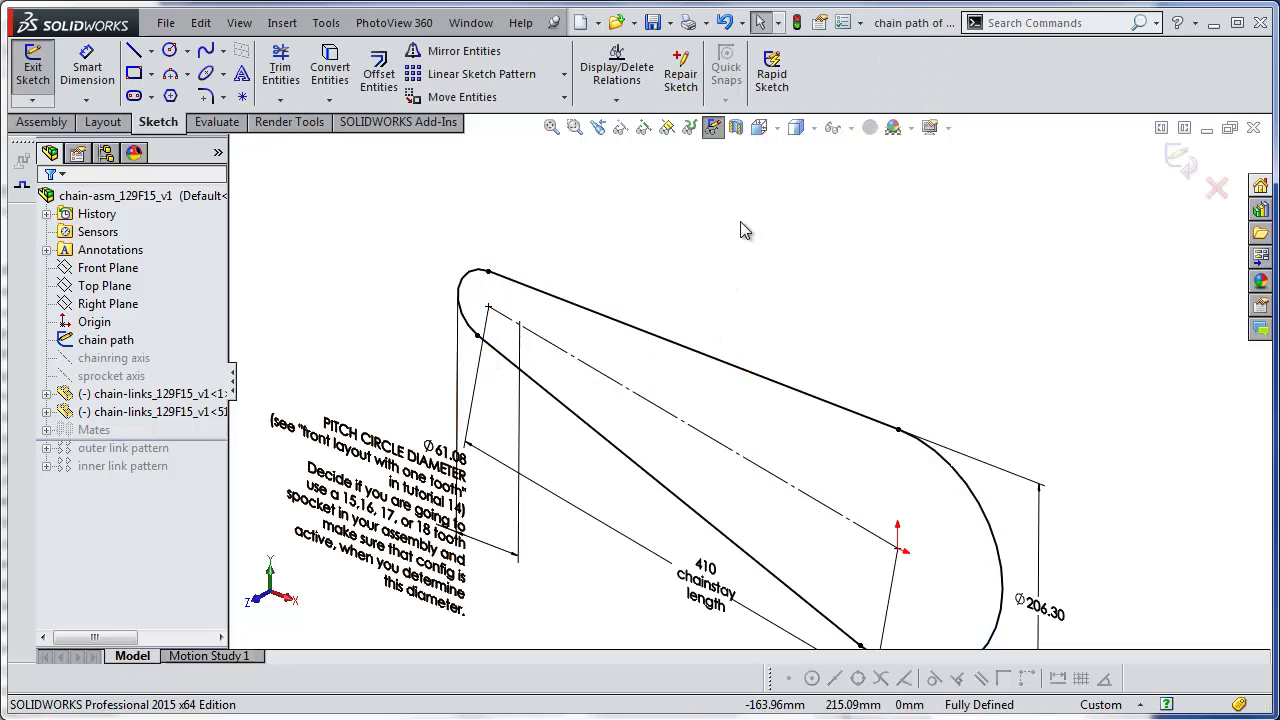
{"action": "left_click", "coordinate": [759, 127]}
{"action": "left_click", "coordinate": [786, 202]}
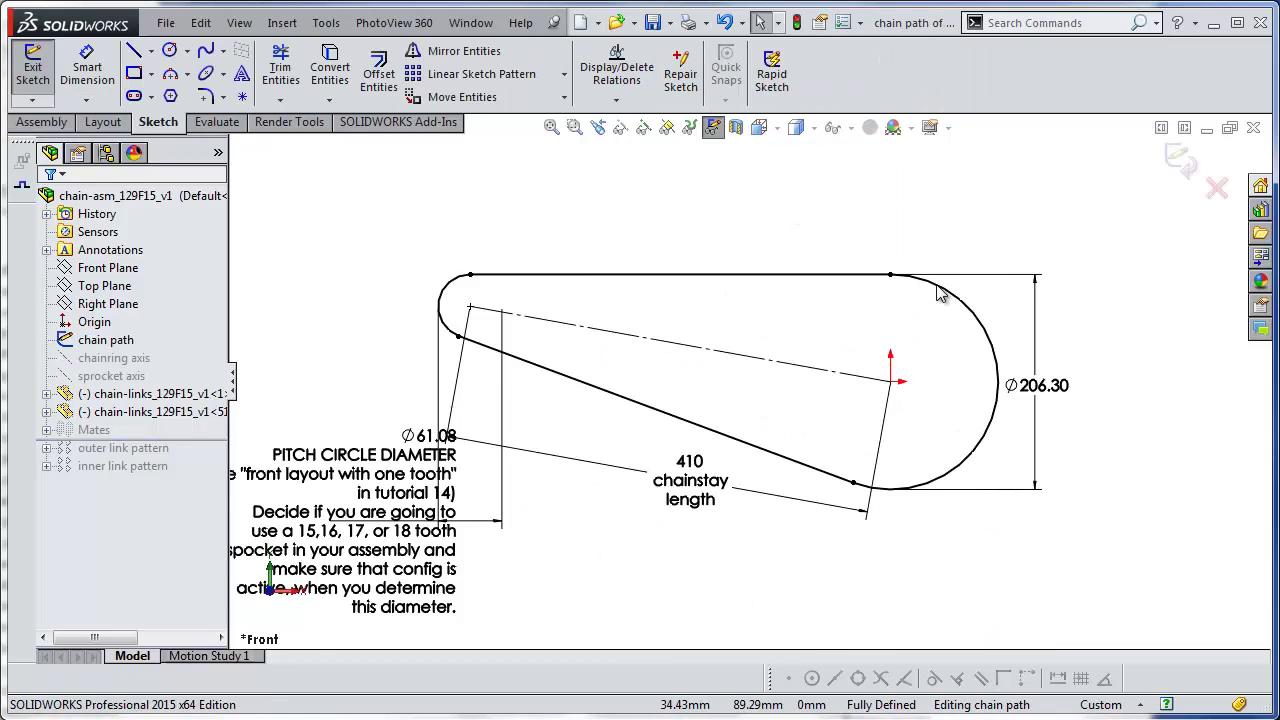
Step: Set the chainstay length dimension in the chain path sketch to 420 mm
{"action": "scroll", "coordinate": [615, 396], "scroll_direction": "down", "scroll_amount": 2}
{"action": "left_click", "coordinate": [380, 605]}
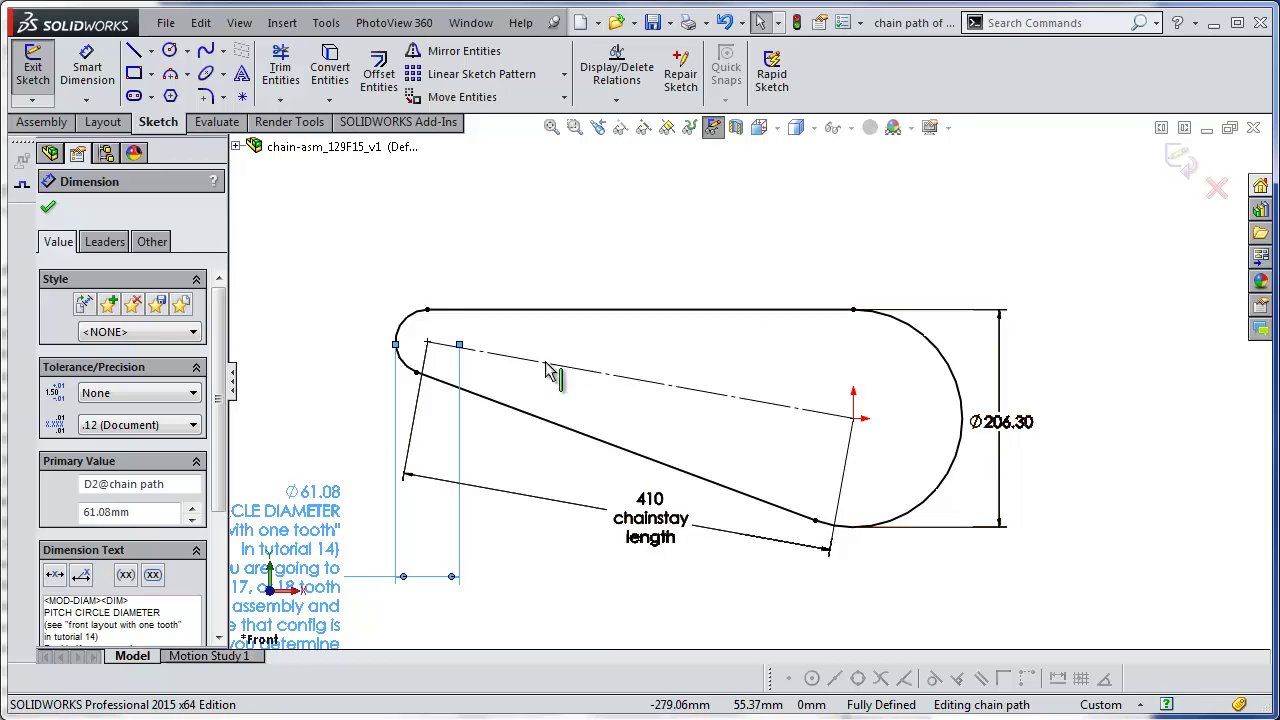
{"action": "scroll", "coordinate": [550, 372], "scroll_direction": "up", "scroll_amount": 2}
{"action": "scroll", "coordinate": [586, 349], "scroll_direction": "down", "scroll_amount": 1}
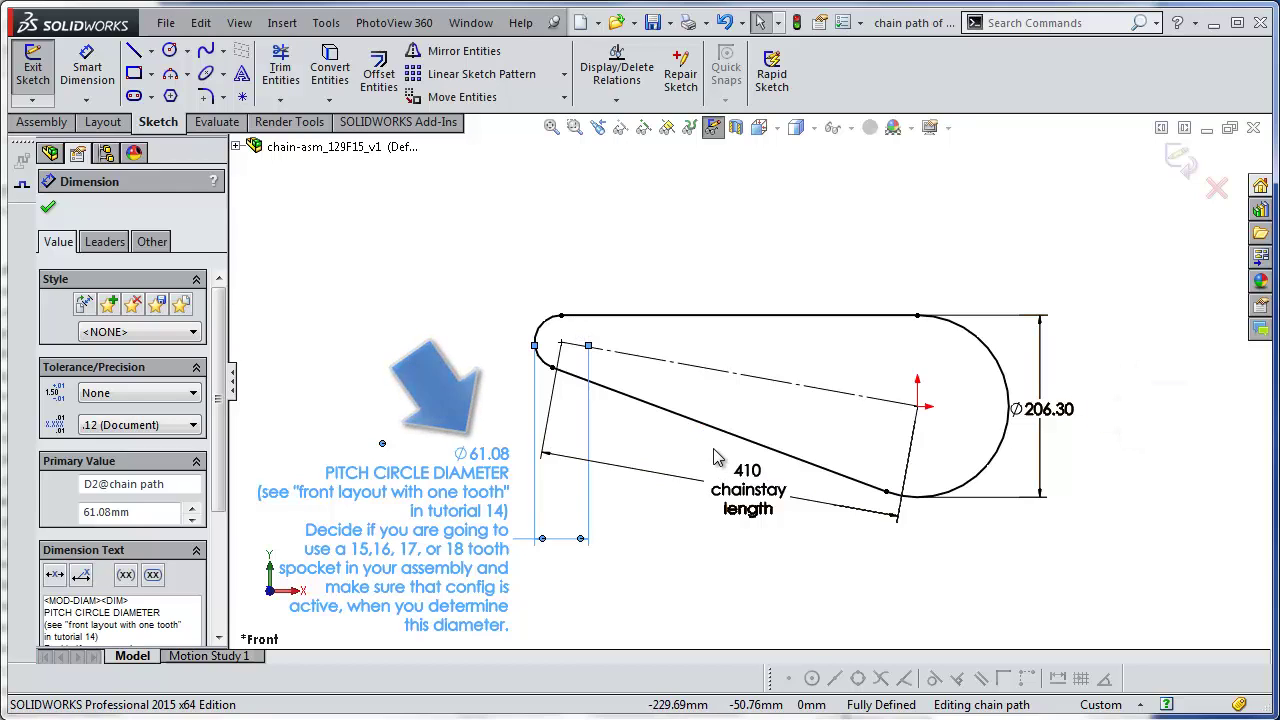
{"action": "double_click", "coordinate": [752, 483]}
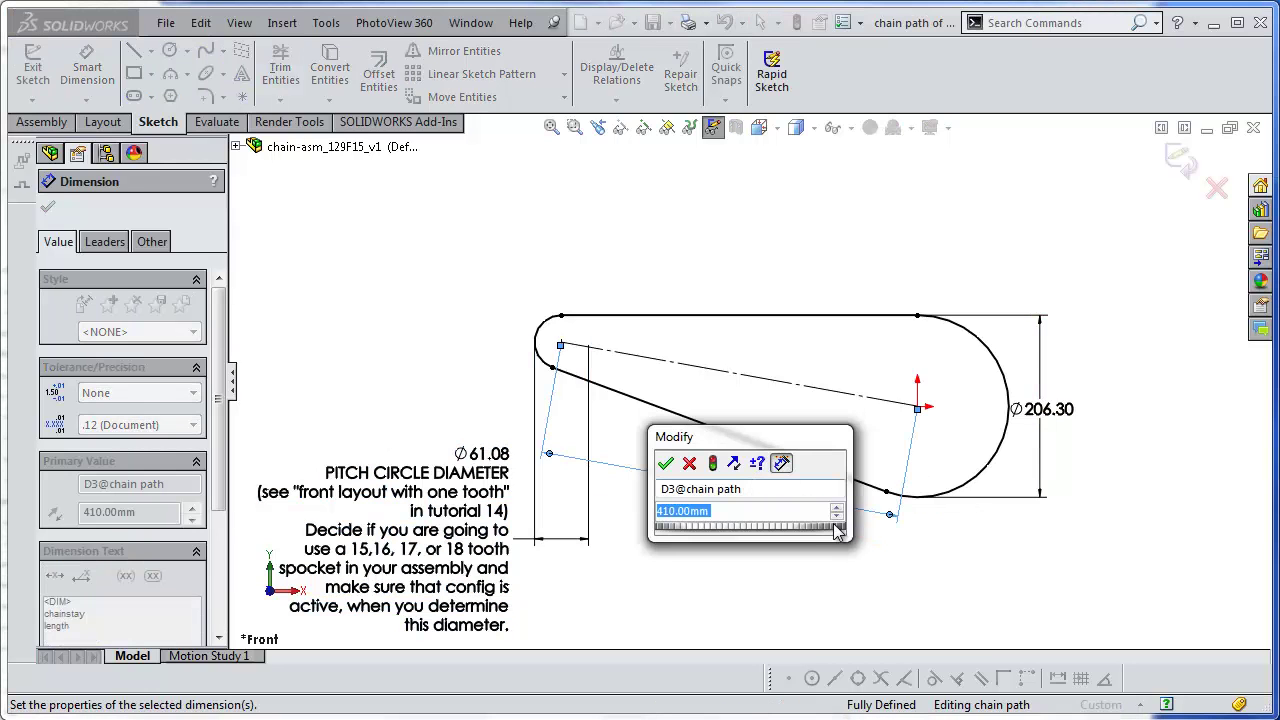
{"action": "scroll", "coordinate": [798, 510], "scroll_direction": "up", "scroll_amount": 1}
{"action": "left_click", "coordinate": [665, 462]}
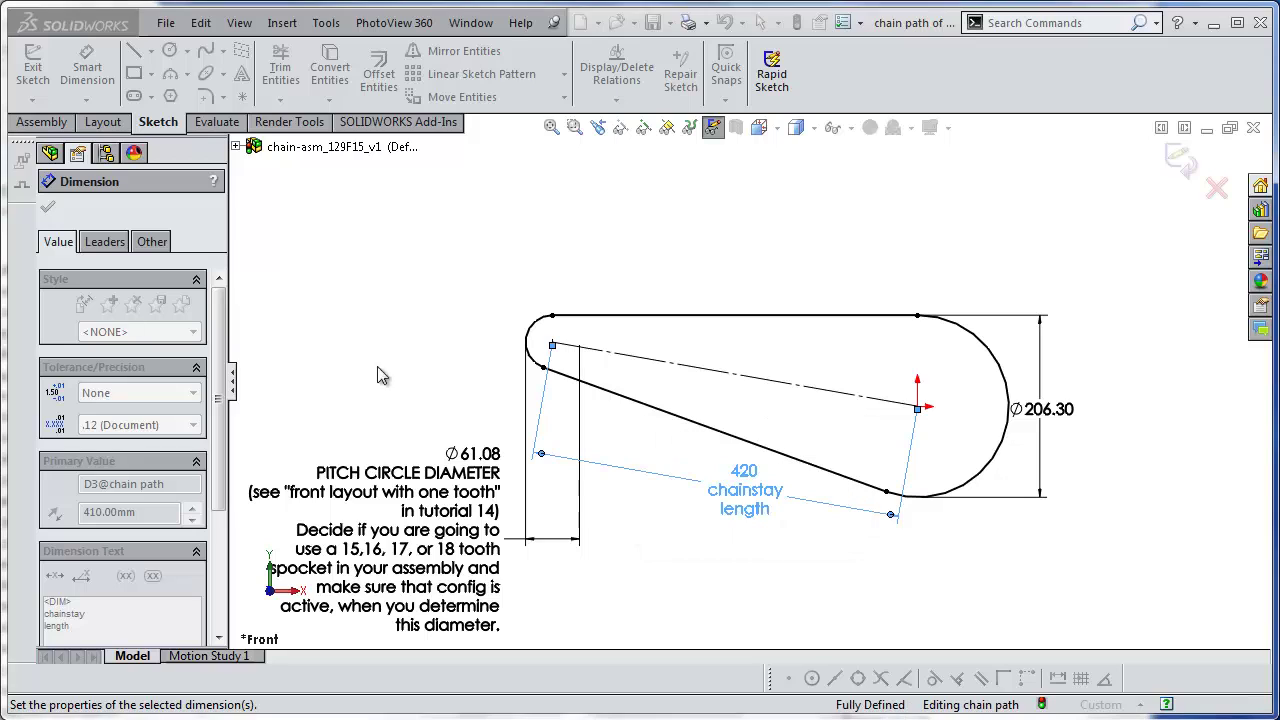
{"action": "key", "text": "Escape"}
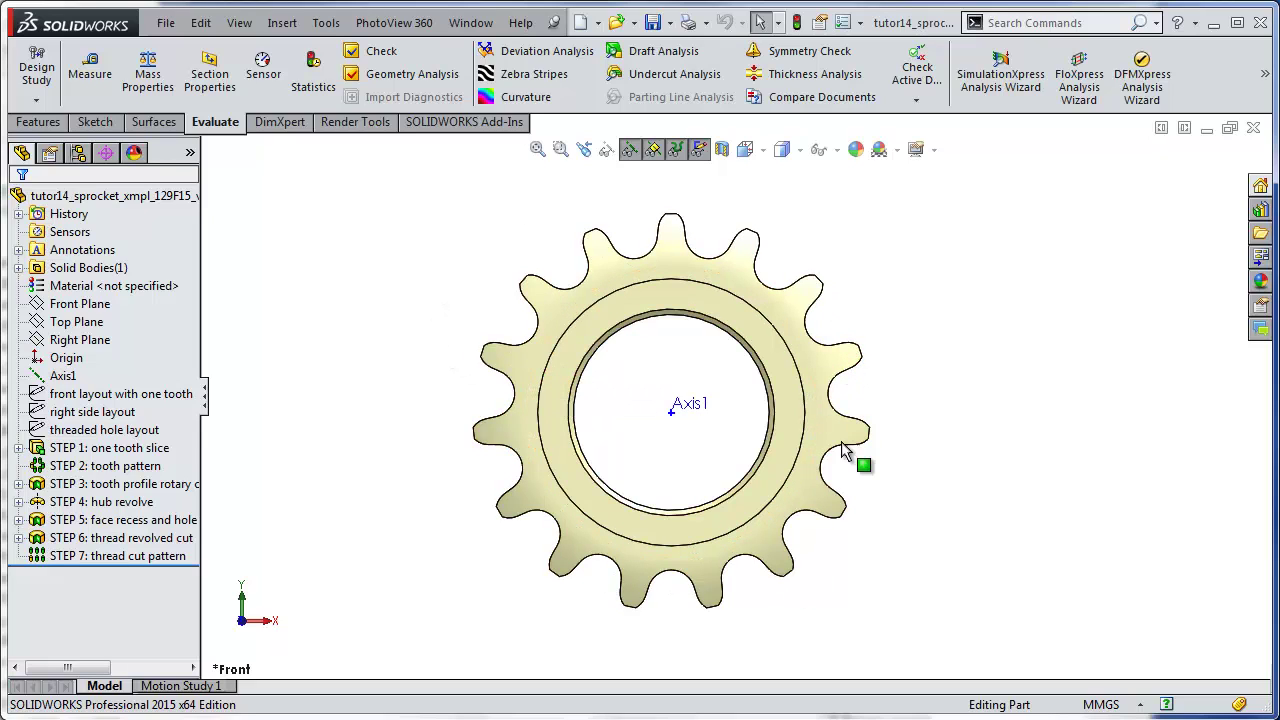
Step: In the tutor14 sprocket part, display the dimensions of the front layout with one tooth sketch to inspect the pitch circle diameter
{"action": "left_click", "coordinate": [155, 395]}
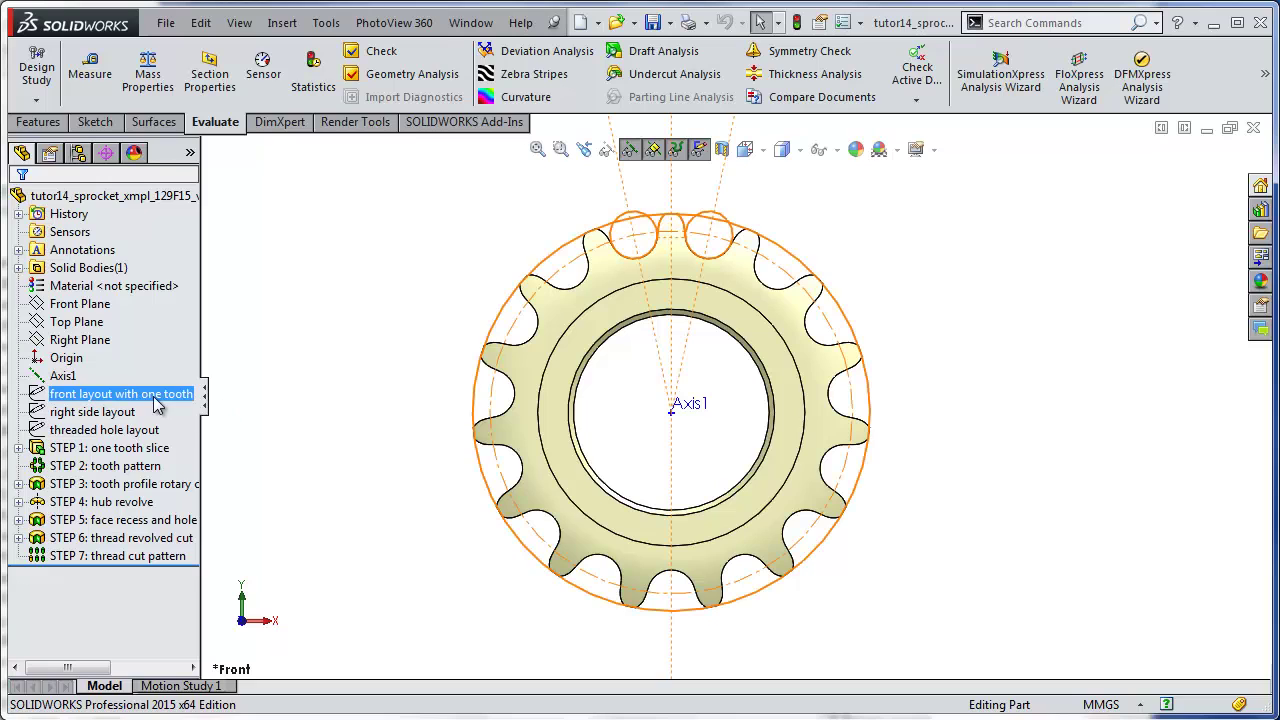
{"action": "key", "text": "f"}
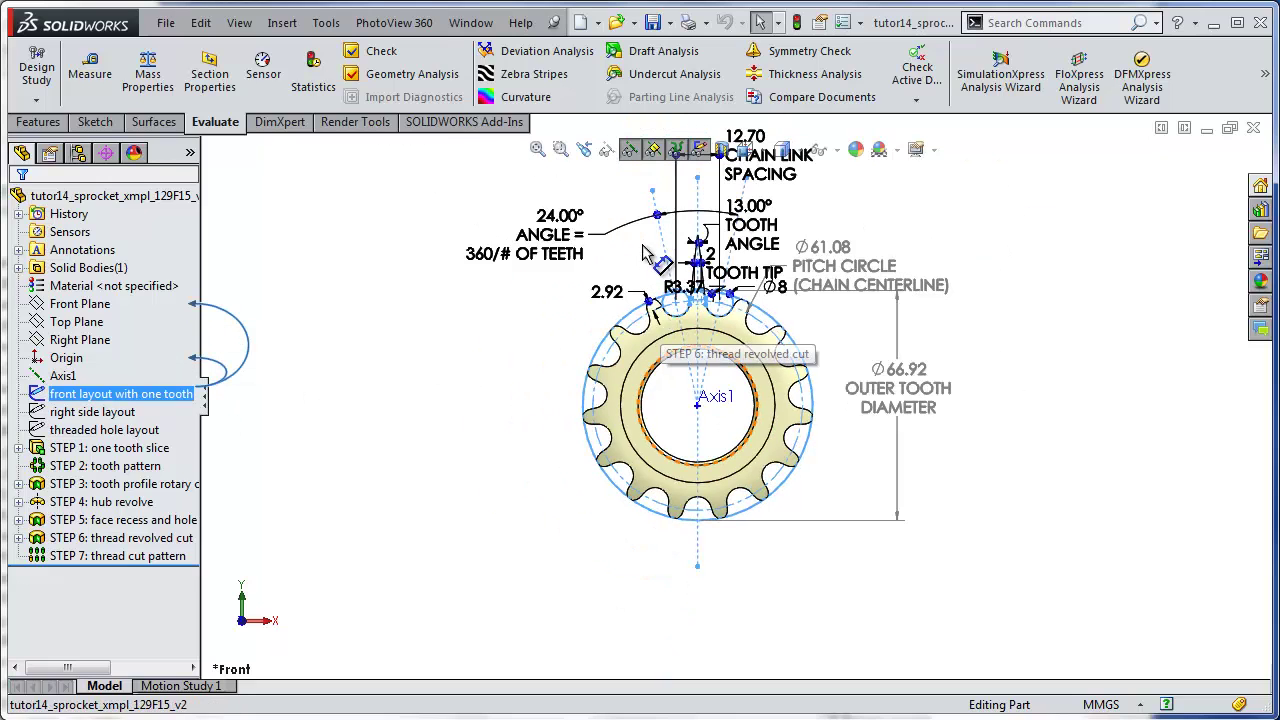
{"action": "scroll", "coordinate": [645, 255], "scroll_direction": "down", "scroll_amount": 3}
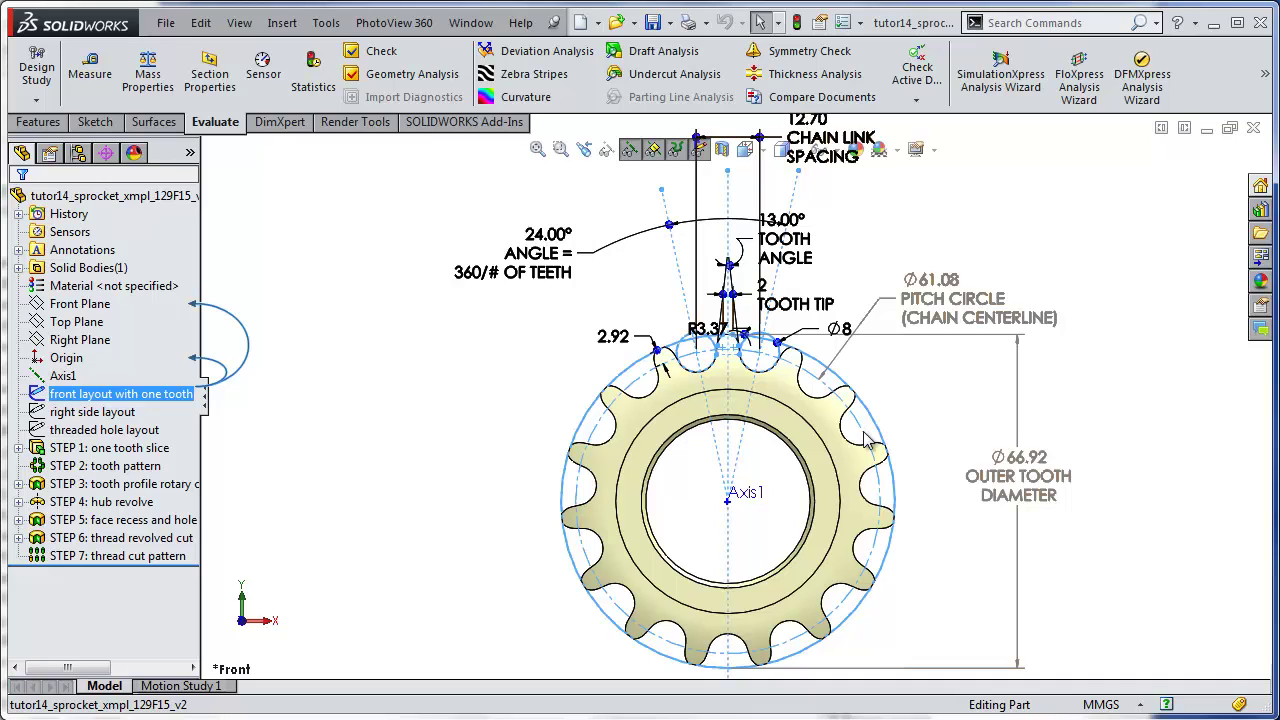
Step: Activate the sprocket's 16 tooth configuration and select the front layout with one tooth sketch to read its pitch circle diameter
{"action": "left_click", "coordinate": [78, 153]}
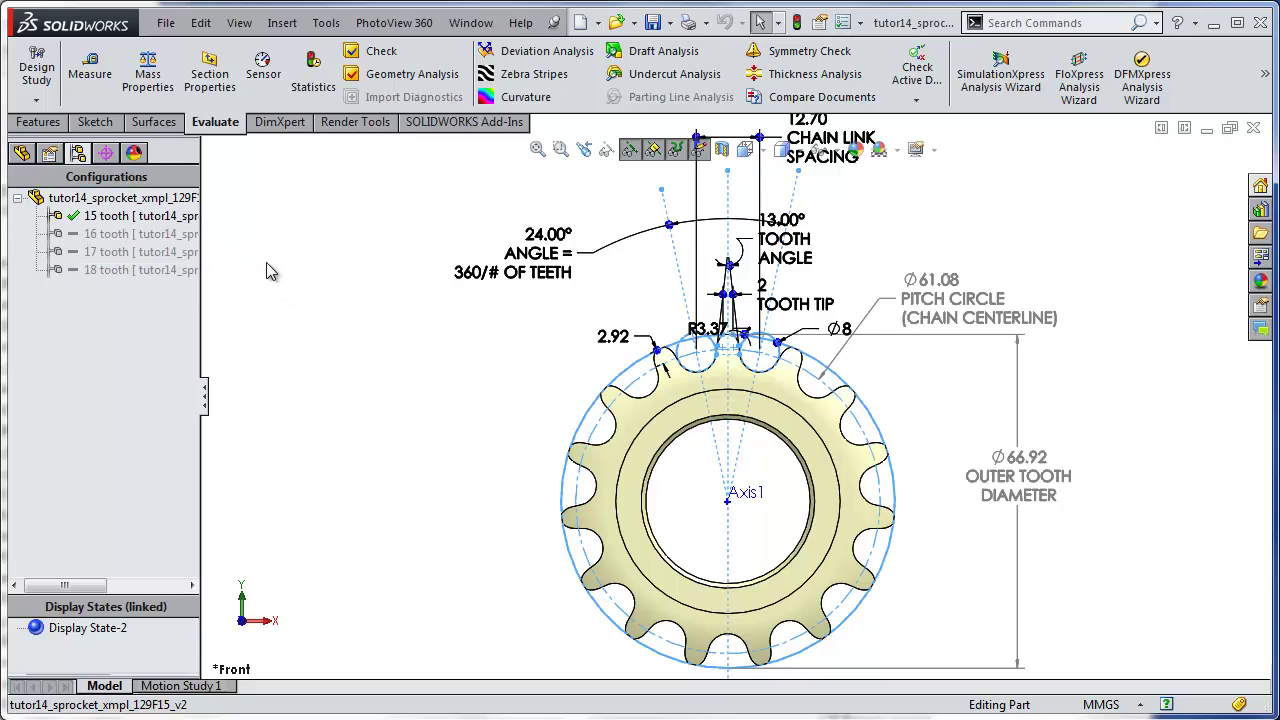
{"action": "left_click", "coordinate": [120, 252]}
{"action": "double_click", "coordinate": [118, 234]}
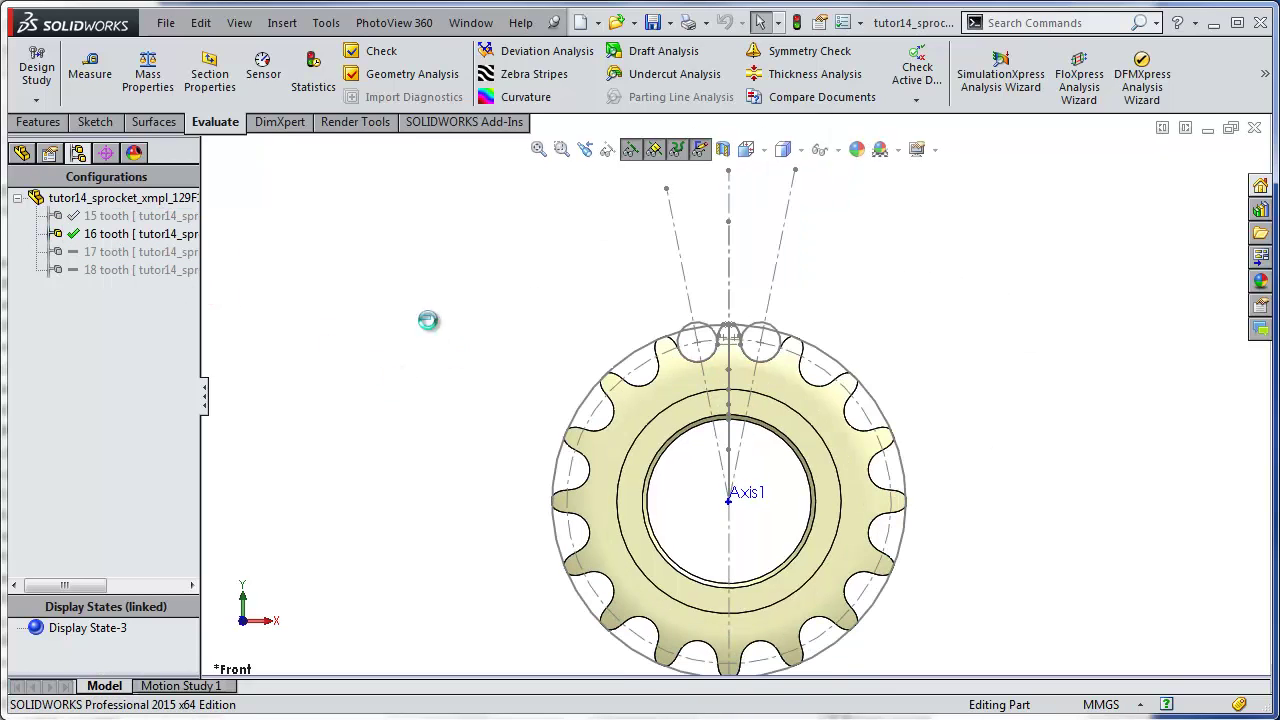
{"action": "left_click", "coordinate": [21, 152]}
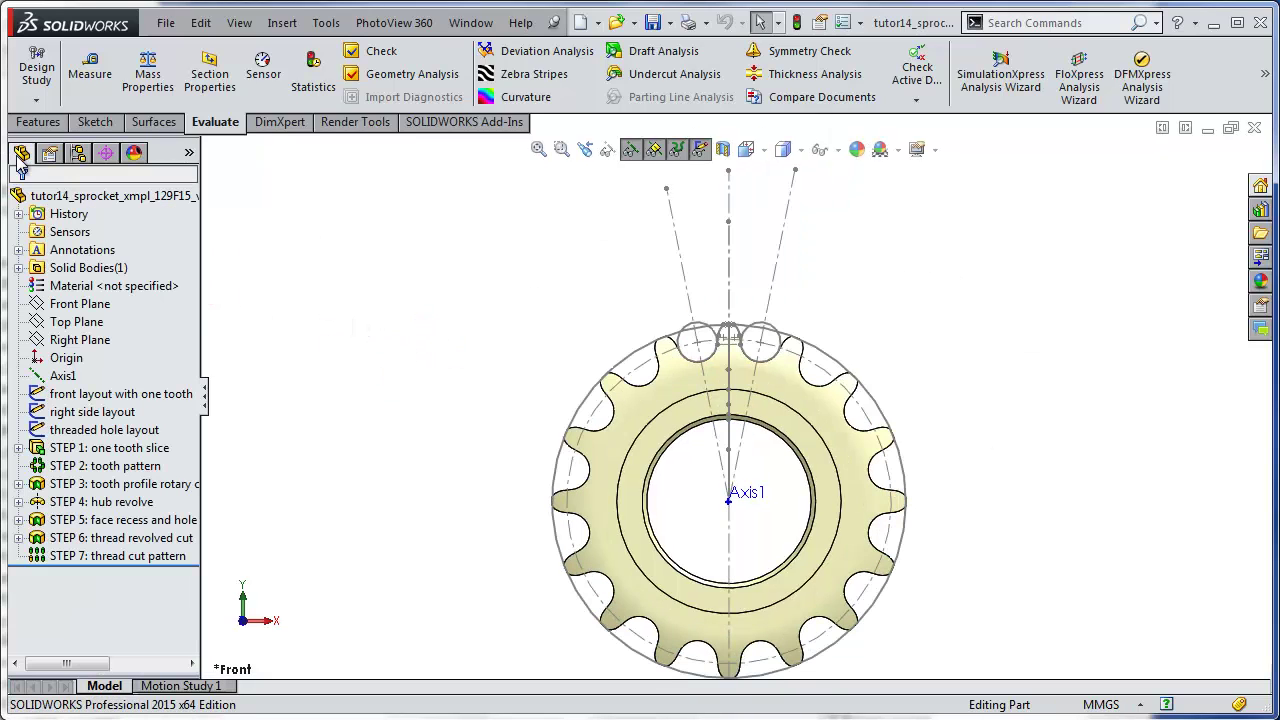
{"action": "left_click", "coordinate": [166, 396]}
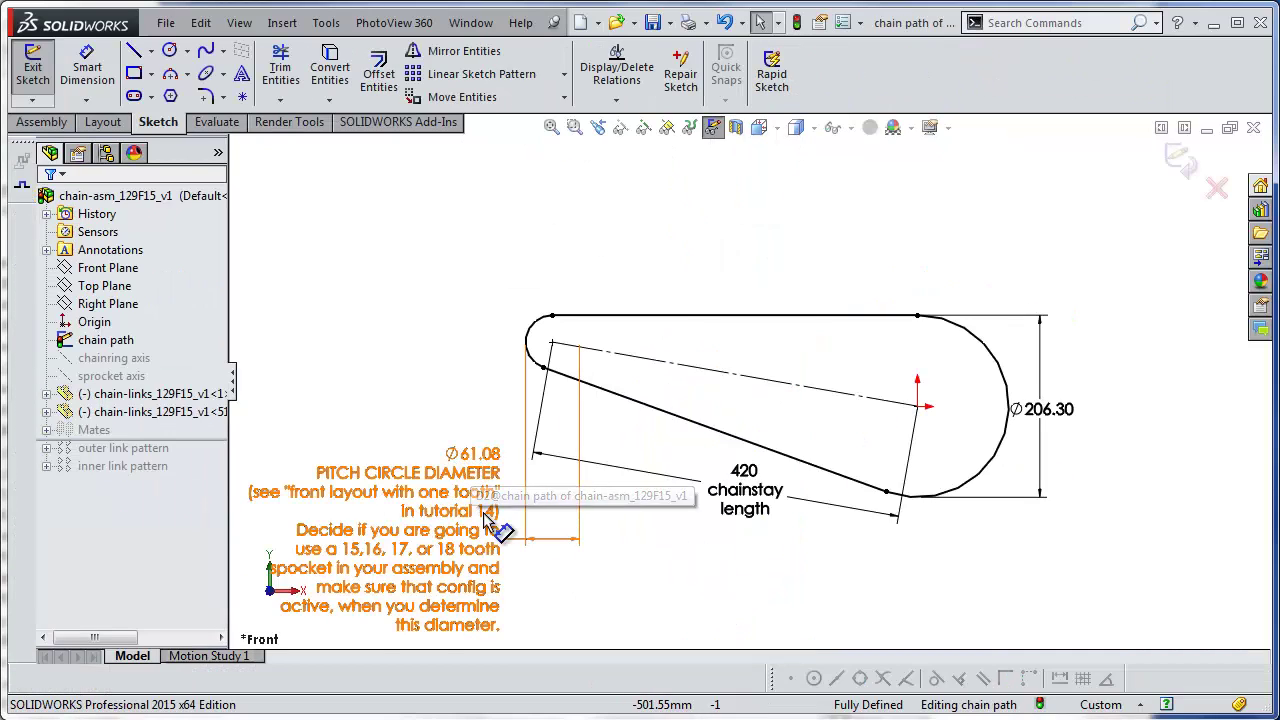
Step: Back in the chain assembly, set the sprocket pitch circle diameter in the chain path sketch to 65.1 mm
{"action": "double_click", "coordinate": [478, 454]}
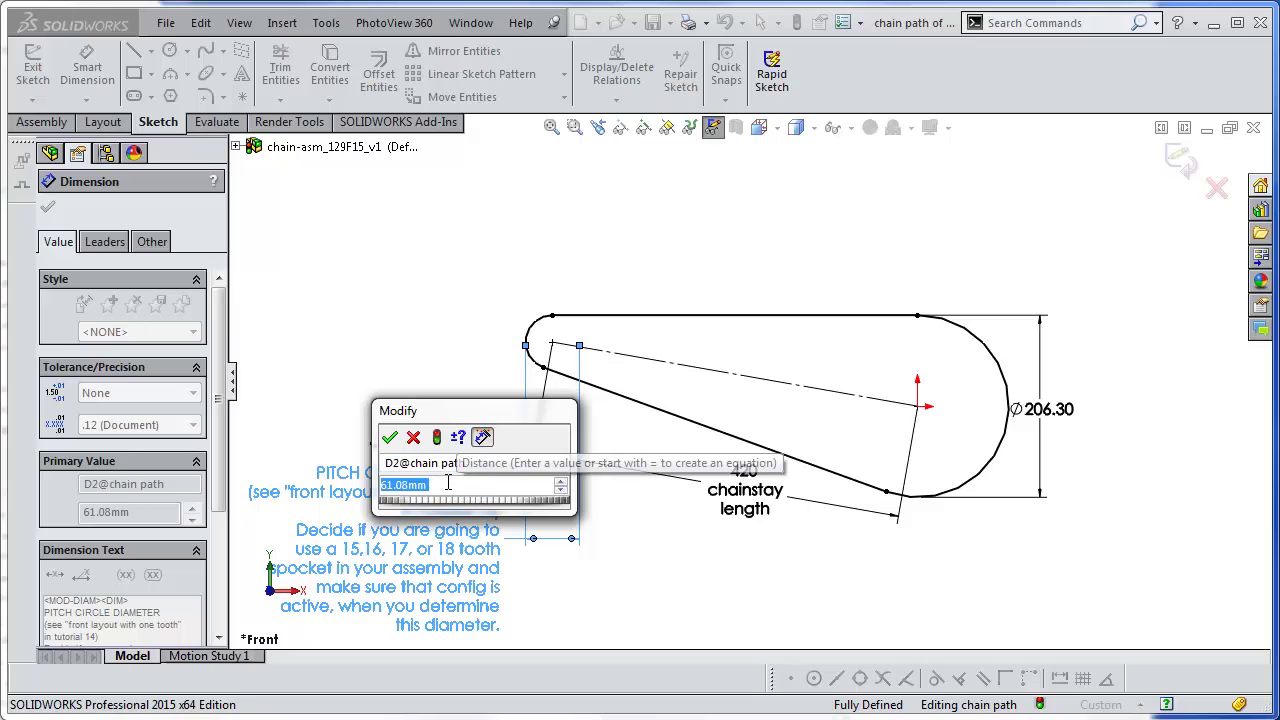
{"action": "type", "text": "65.1"}
{"action": "key", "text": "Return"}
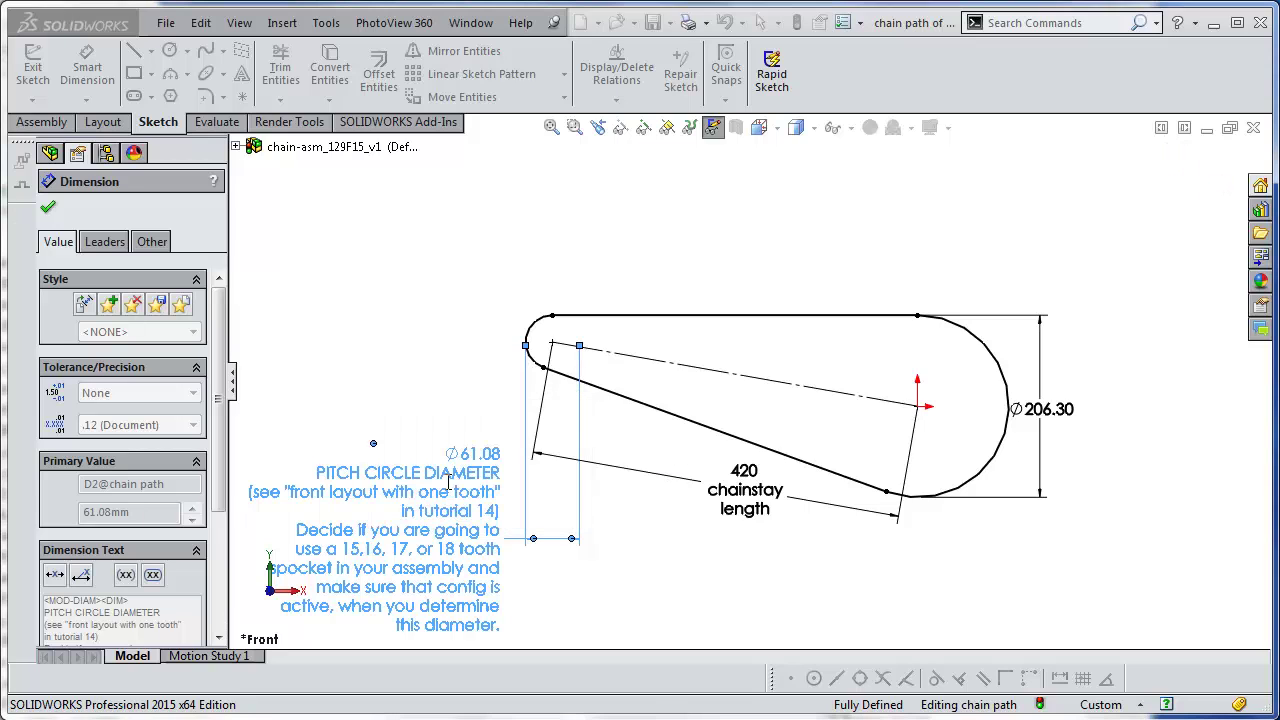
{"action": "left_click", "coordinate": [437, 377]}
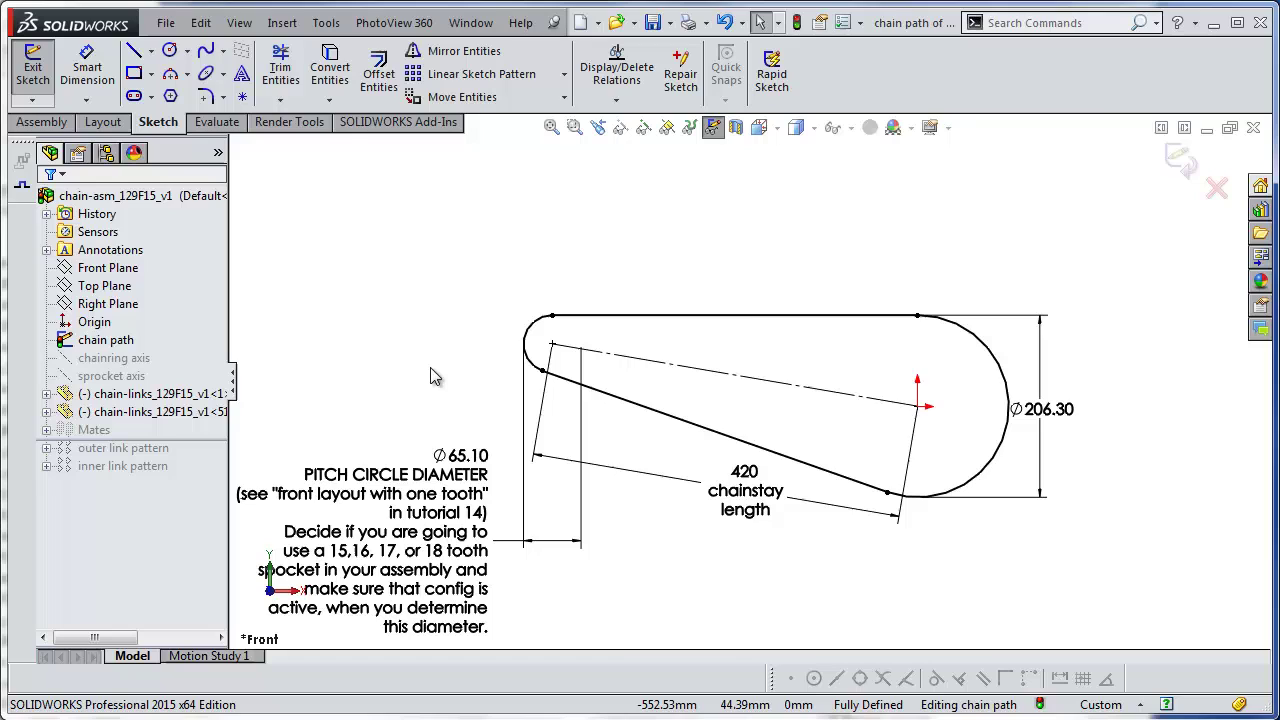
Step: Exit the chain path sketch, roll the assembly forward past the inner link pattern, and inspect the upper chain run
{"action": "left_click", "coordinate": [1180, 158]}
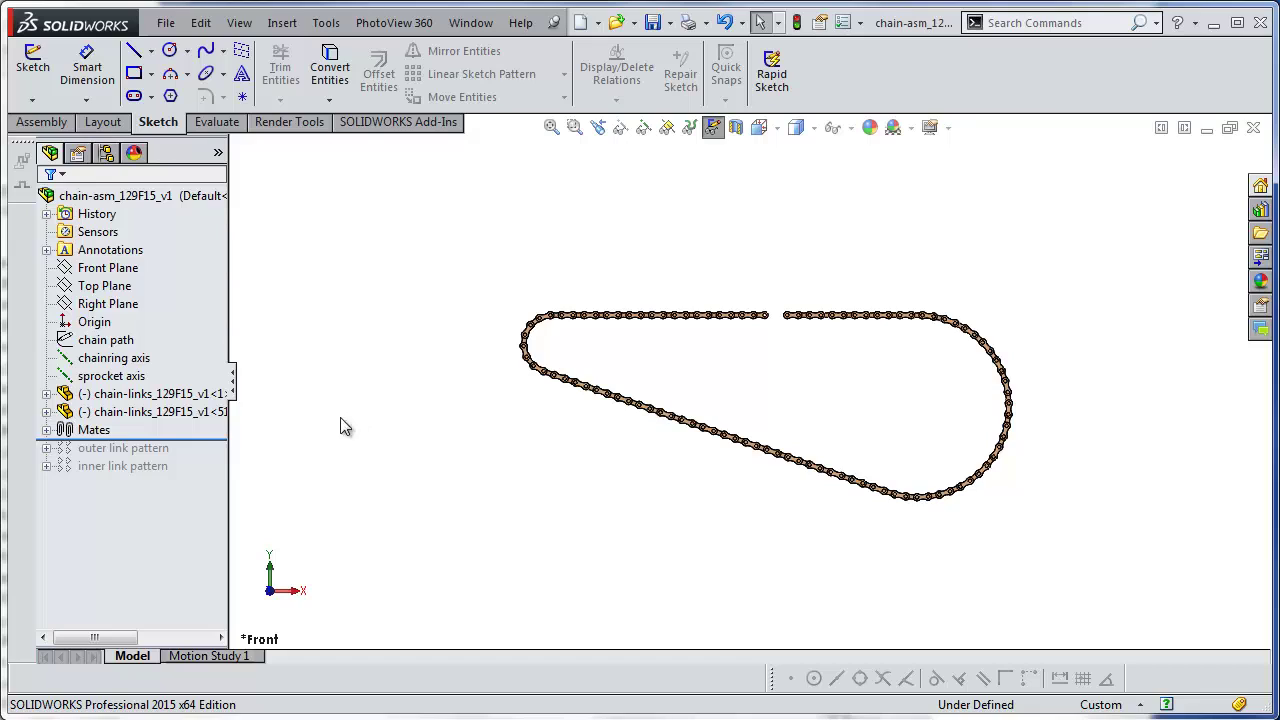
{"action": "left_click_drag", "start_coordinate": [220, 438], "coordinate": [220, 475]}
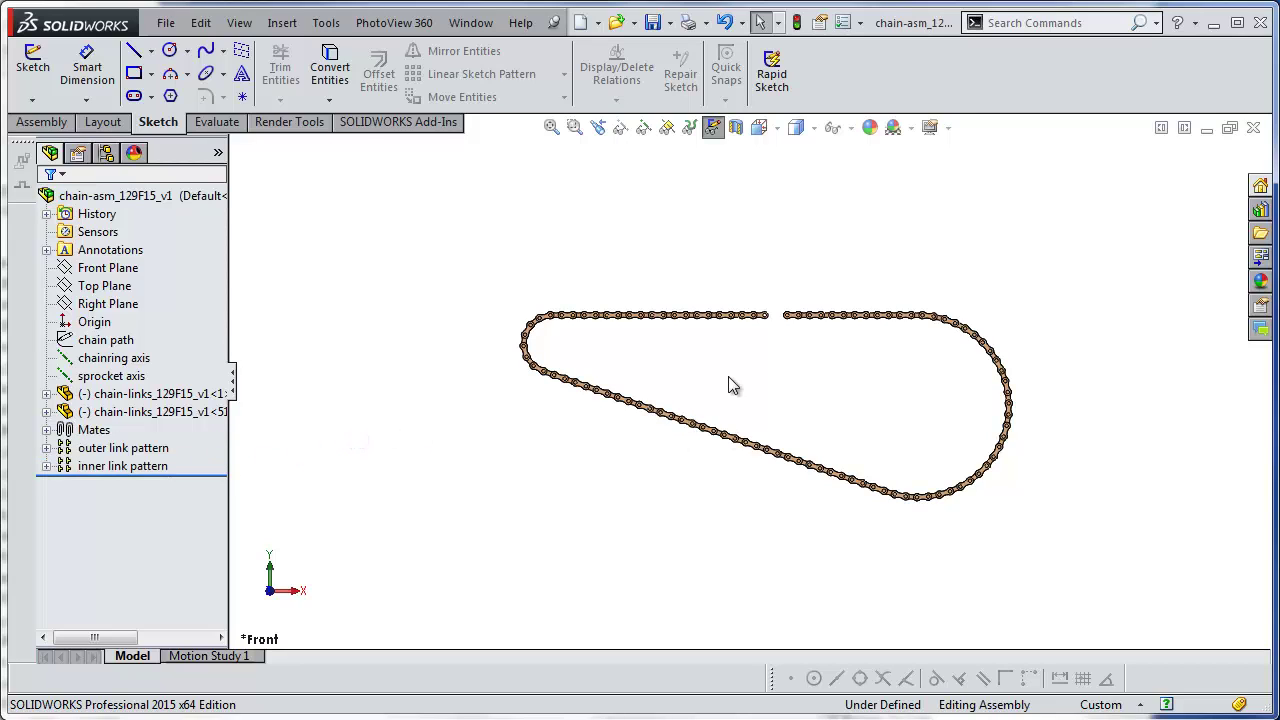
{"action": "scroll", "coordinate": [778, 334], "scroll_direction": "down", "scroll_amount": 5}
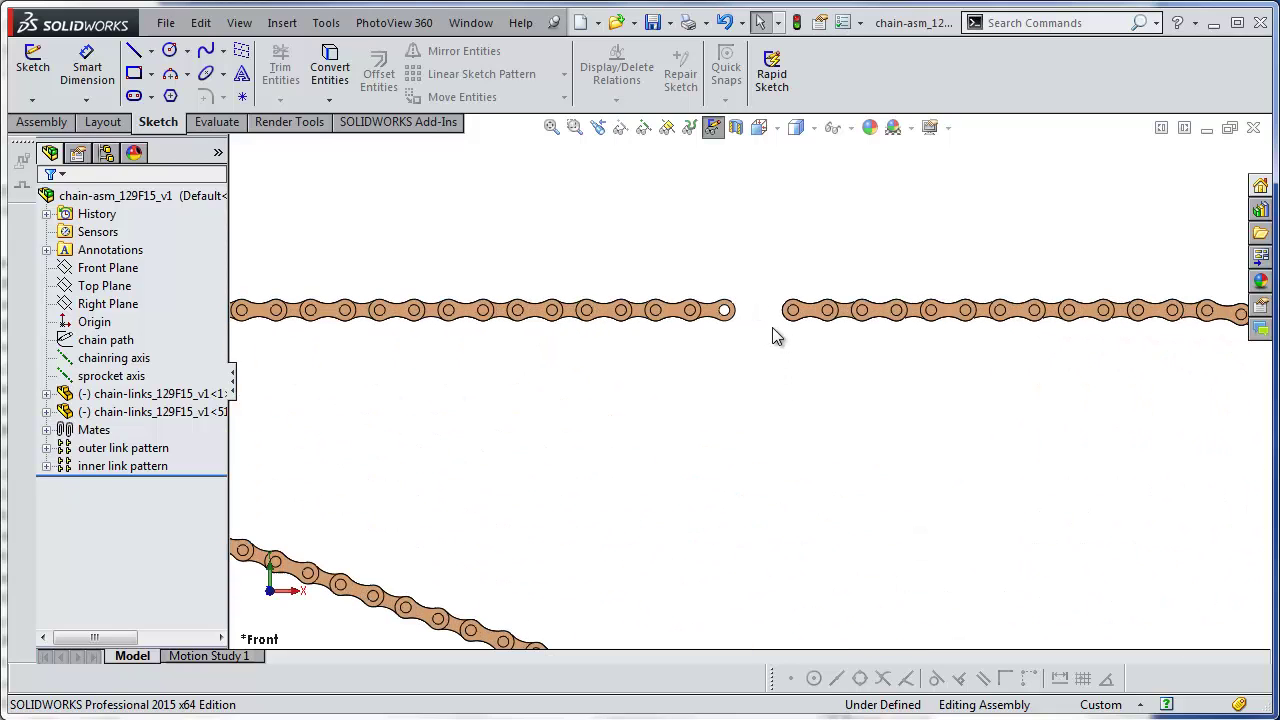
{"action": "scroll", "coordinate": [717, 411], "scroll_direction": "up", "scroll_amount": 5}
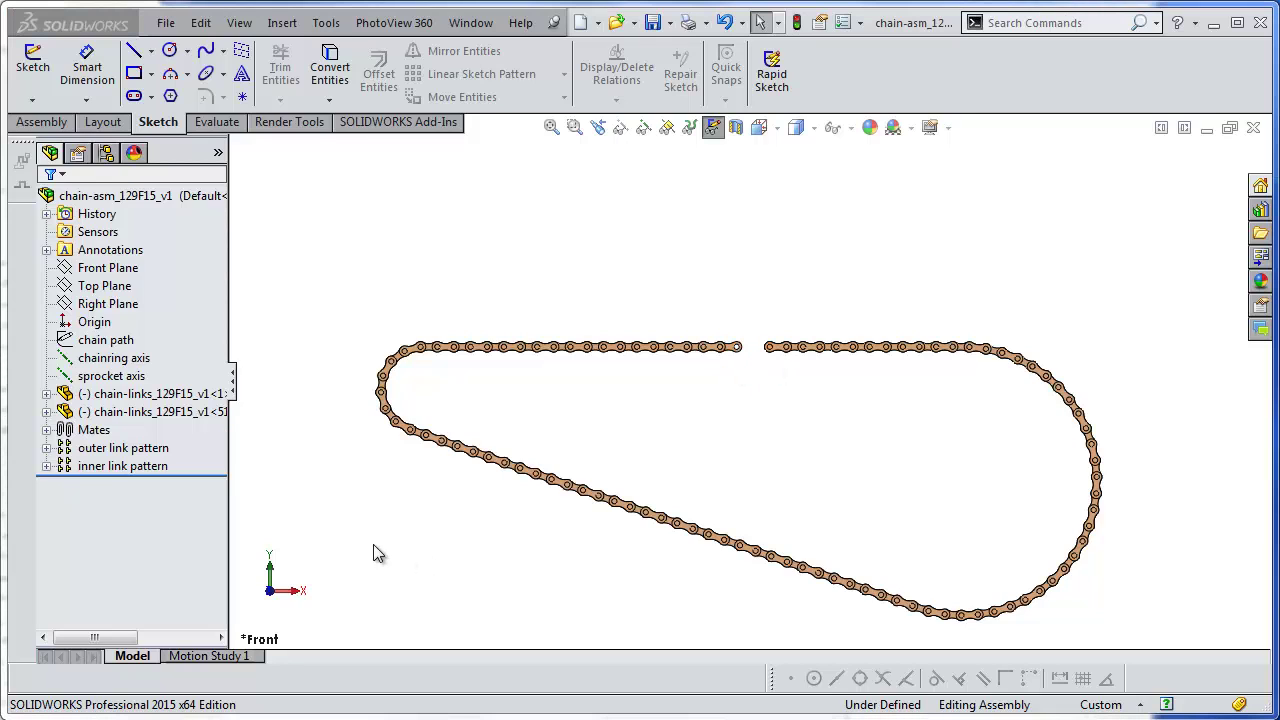
Step: Edit the outer link pattern and set its link spacing to 12.7 mm
{"action": "left_click", "coordinate": [150, 448]}
{"action": "right_click", "coordinate": [158, 449]}
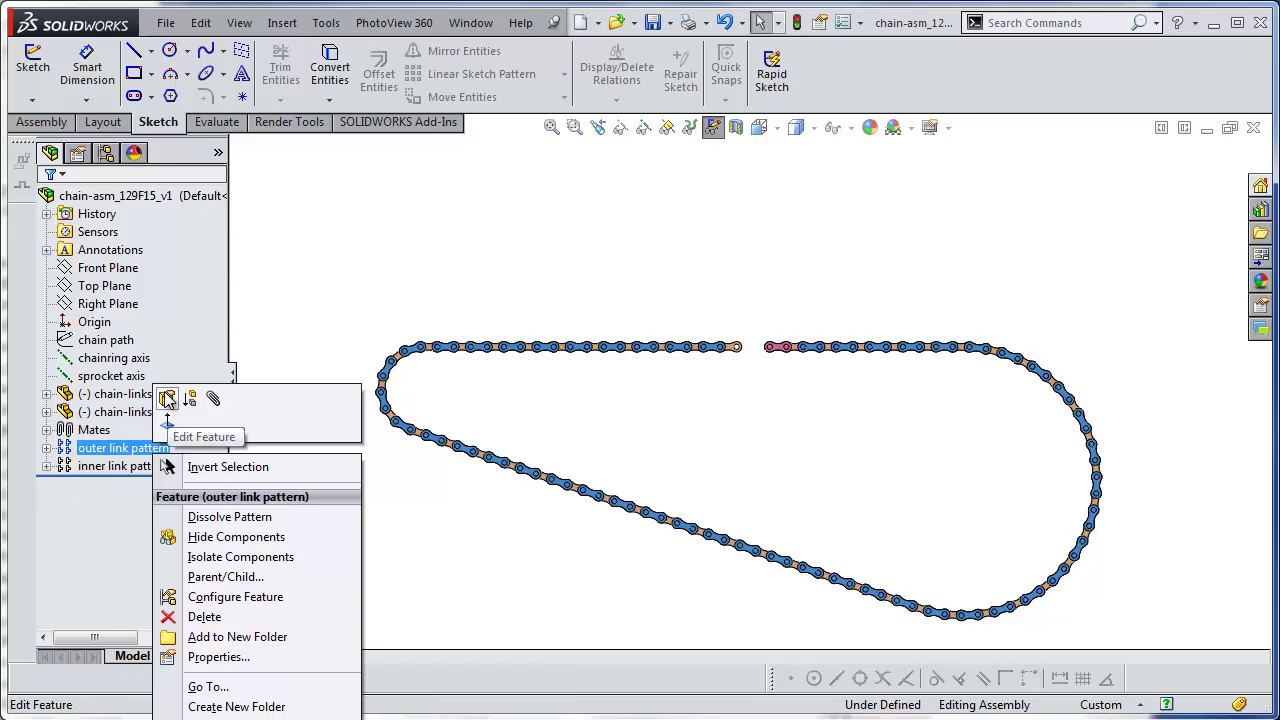
{"action": "left_click", "coordinate": [166, 398]}
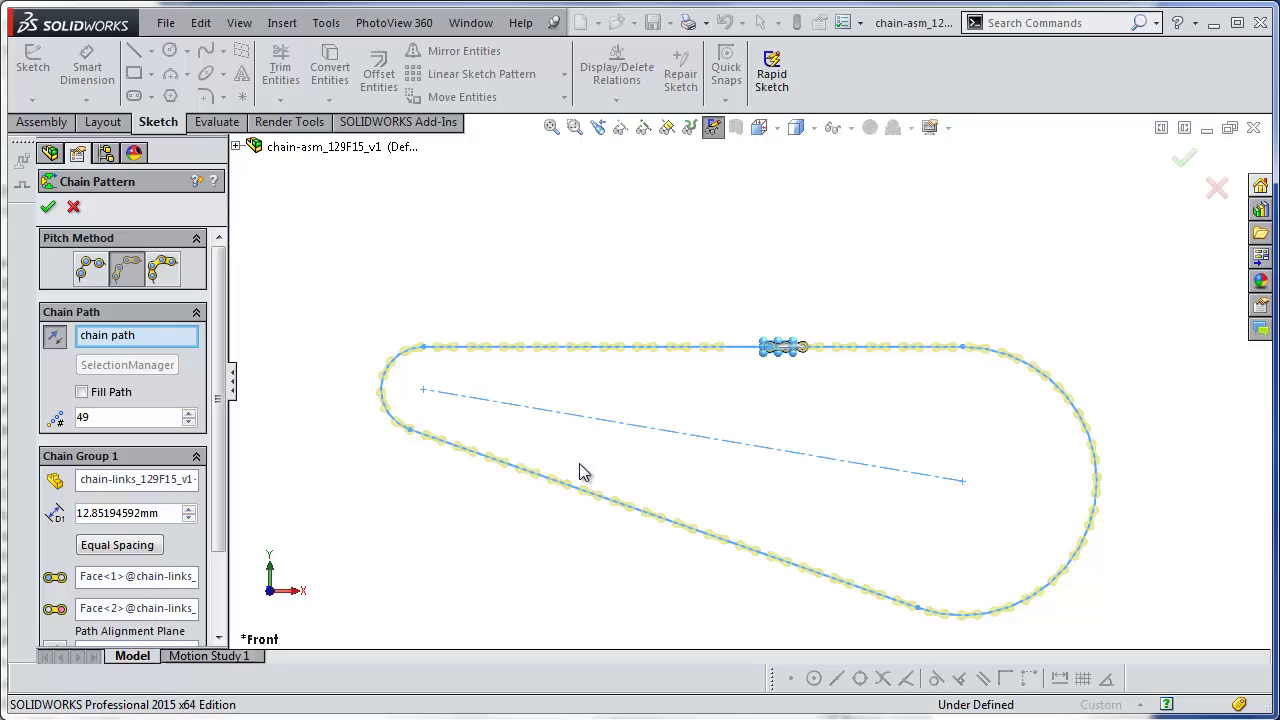
{"action": "left_click_drag", "start_coordinate": [170, 513], "coordinate": [73, 515]}
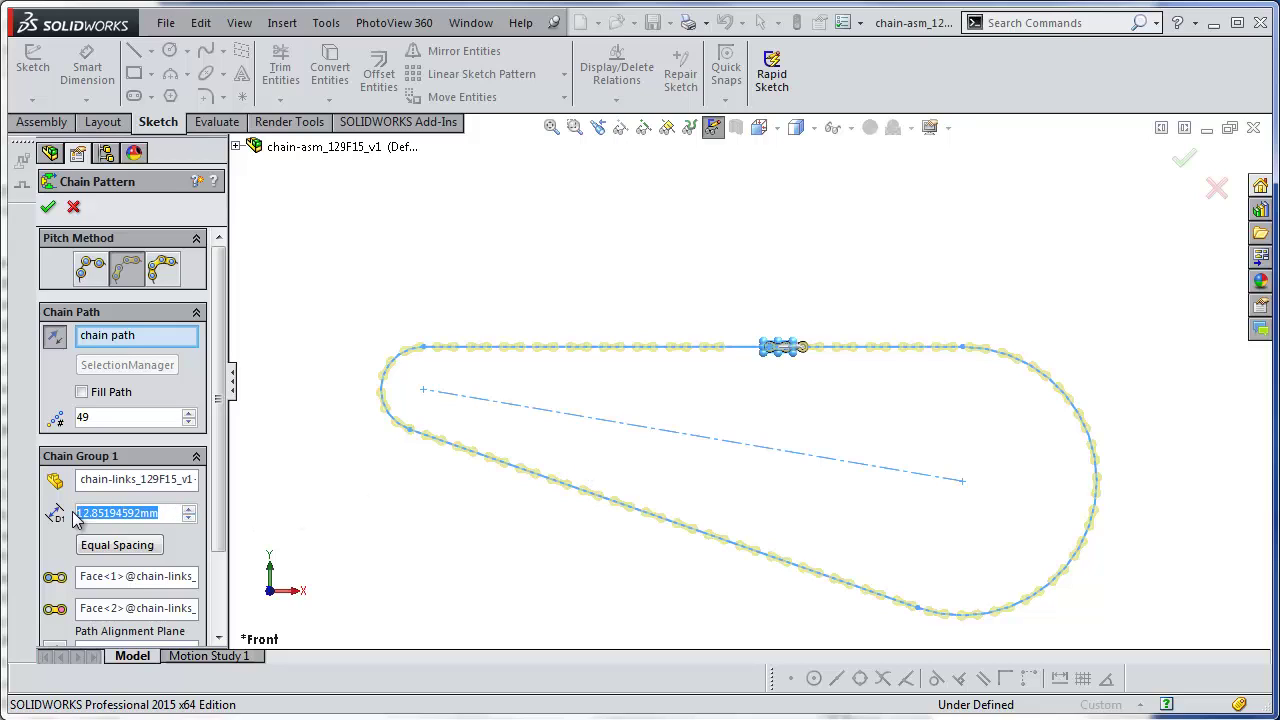
{"action": "type", "text": "12.7"}
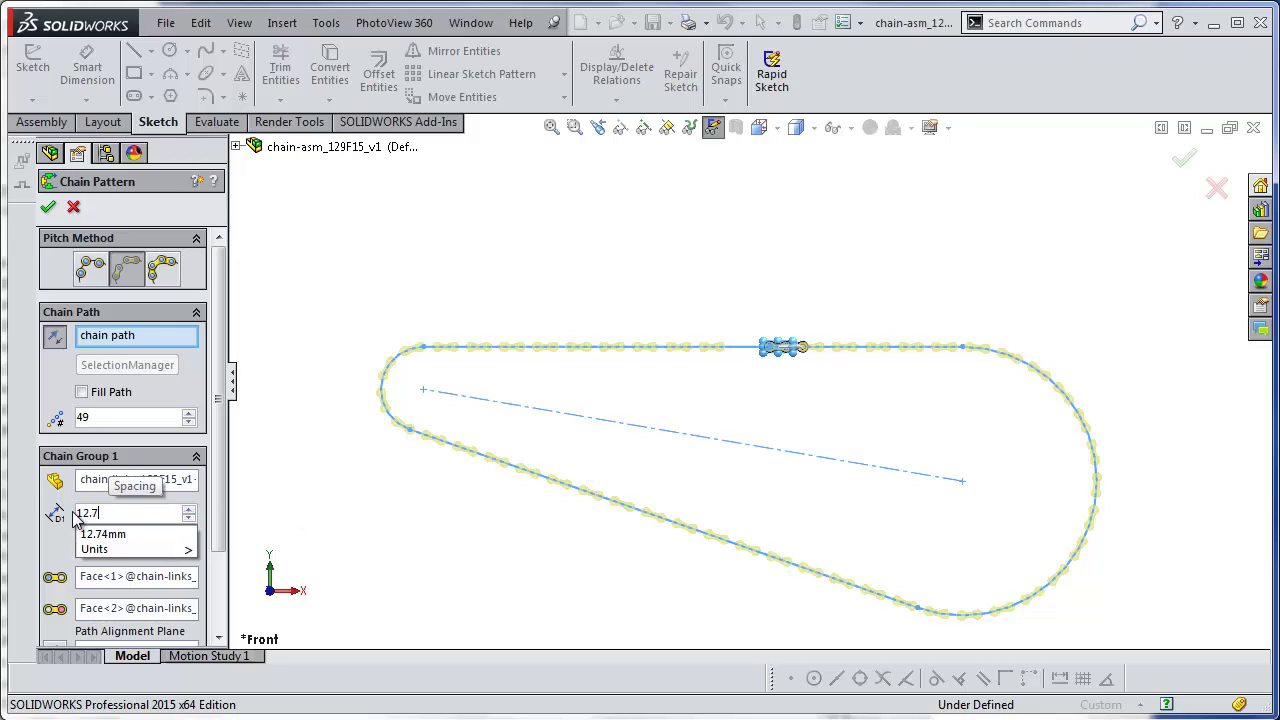
{"action": "key", "text": "Return"}
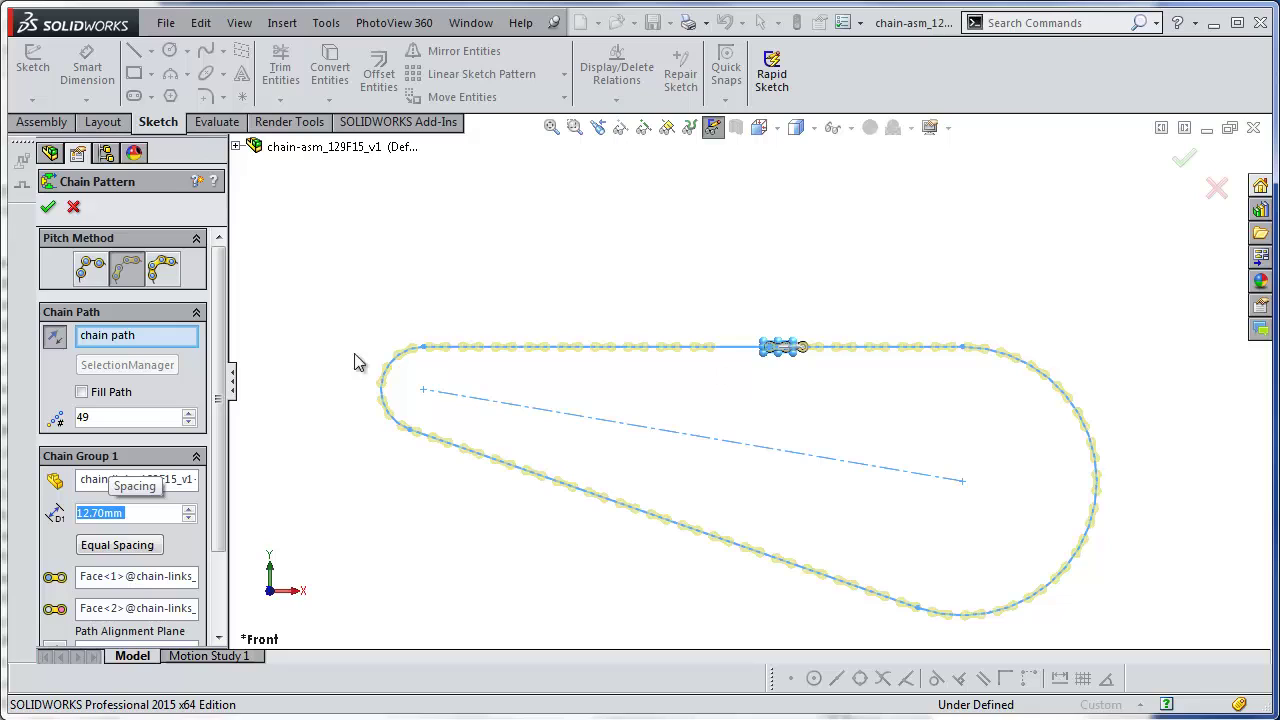
Step: Use Fill Path to get 50 outer link instances, turn it off again, and apply equal spacing to the outer link pattern
{"action": "left_click", "coordinate": [98, 394]}
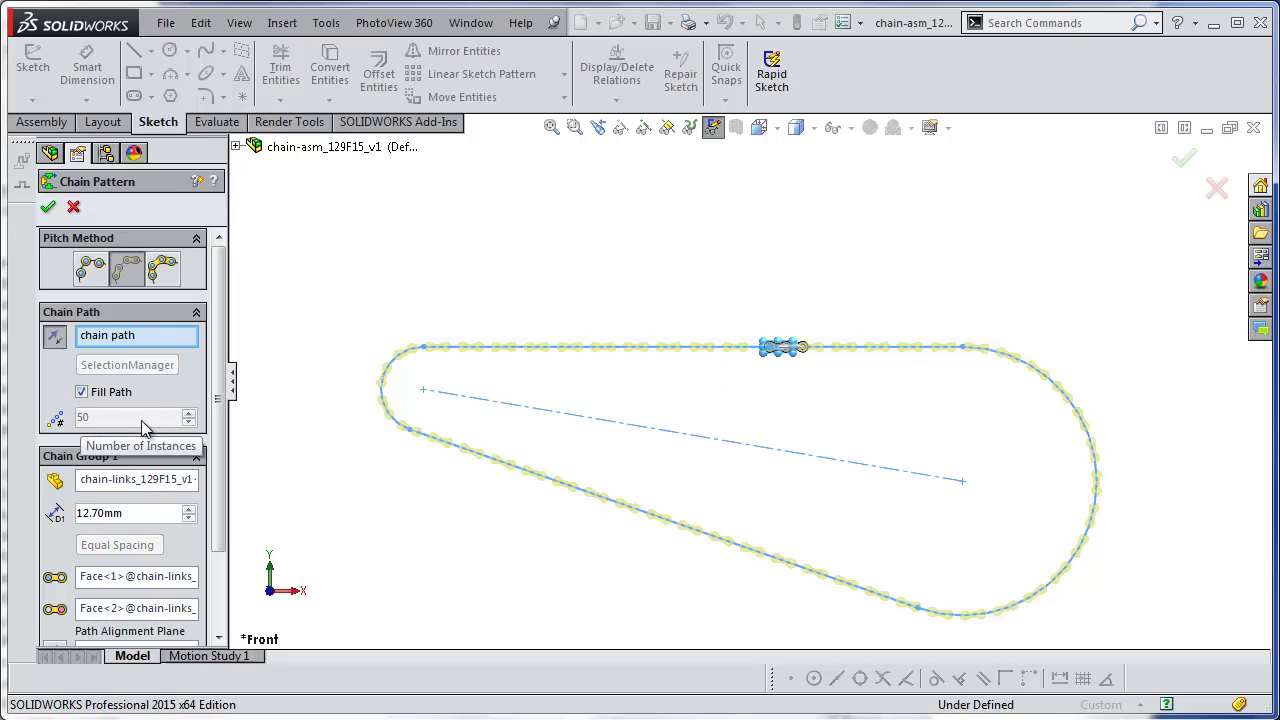
{"action": "left_click", "coordinate": [82, 393]}
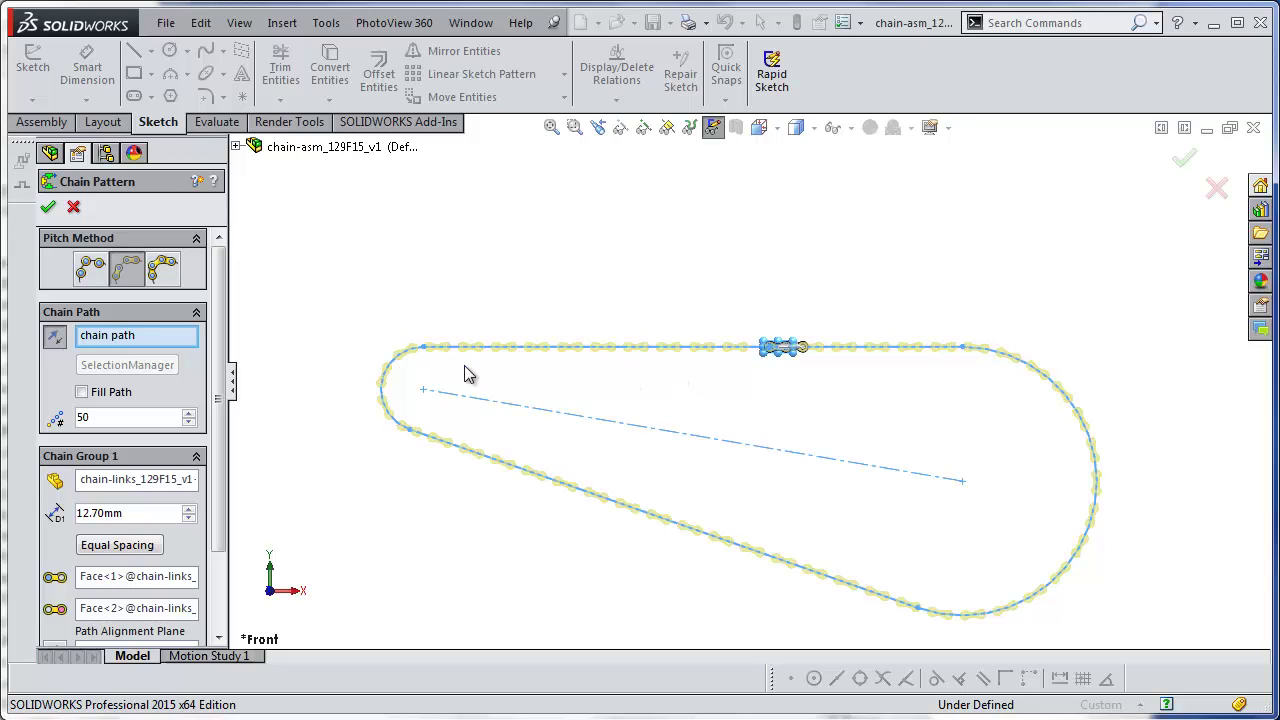
{"action": "left_click", "coordinate": [125, 547]}
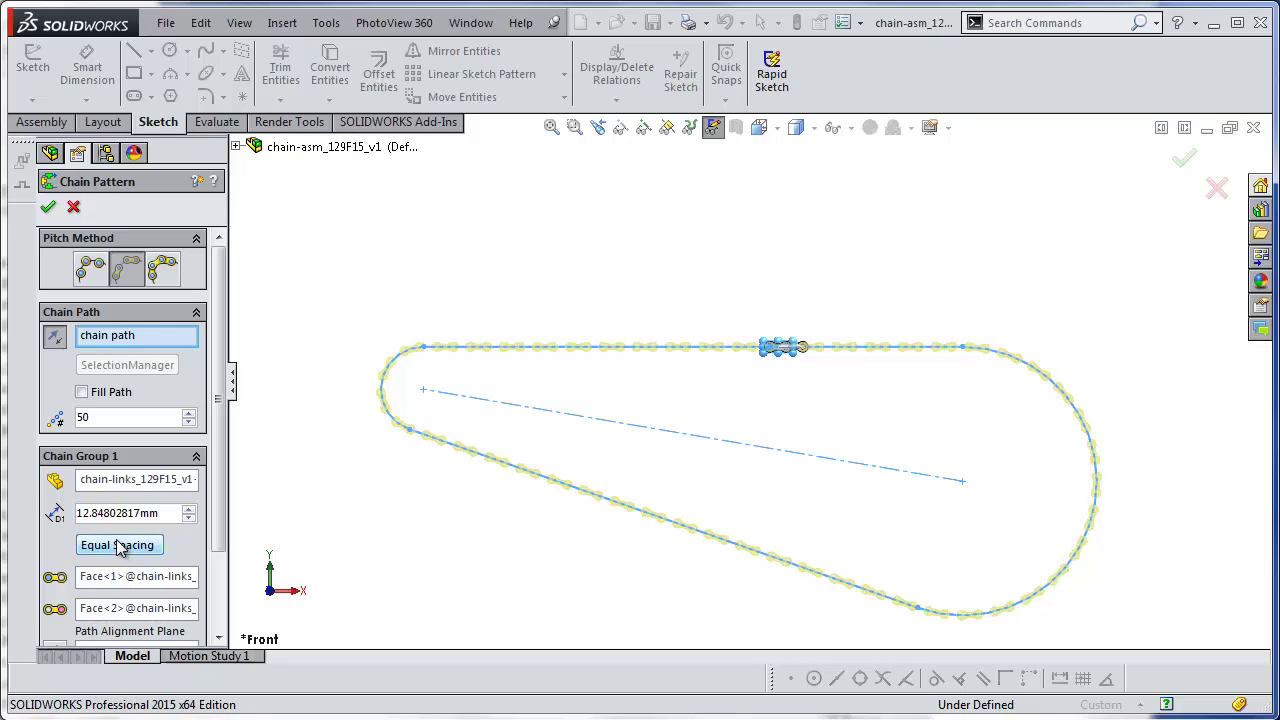
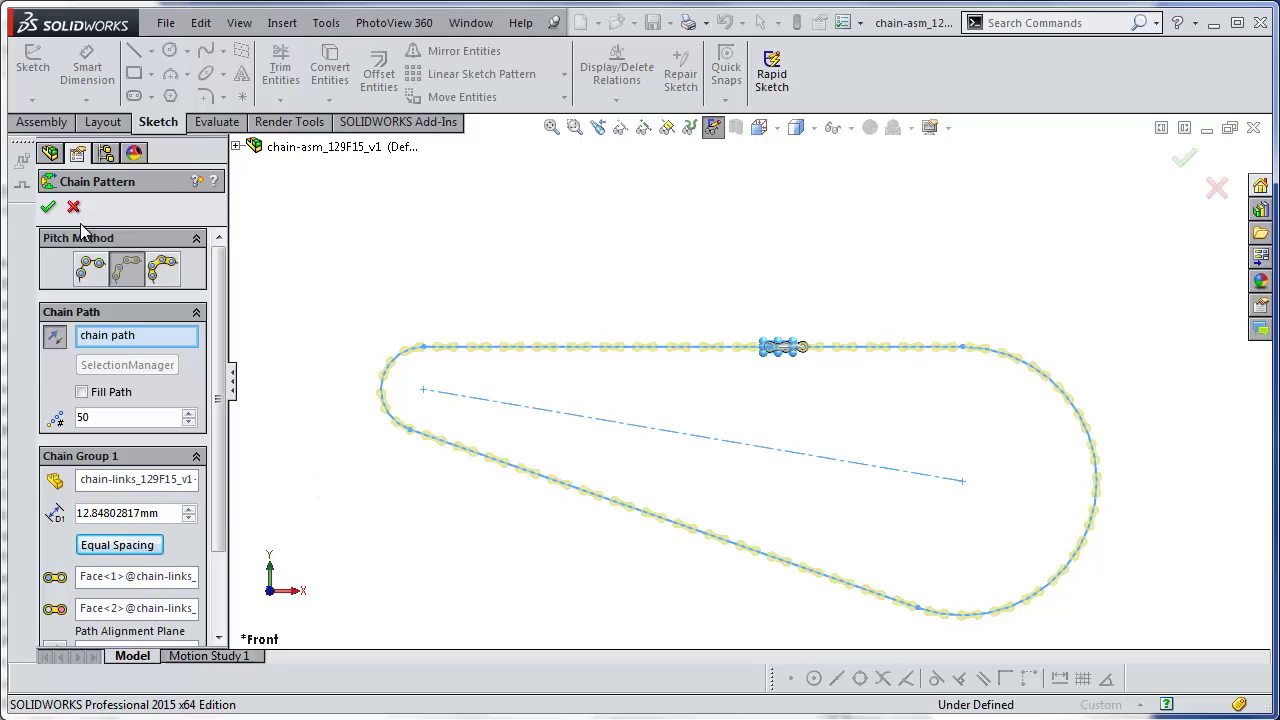
{"action": "key", "text": "Return"}
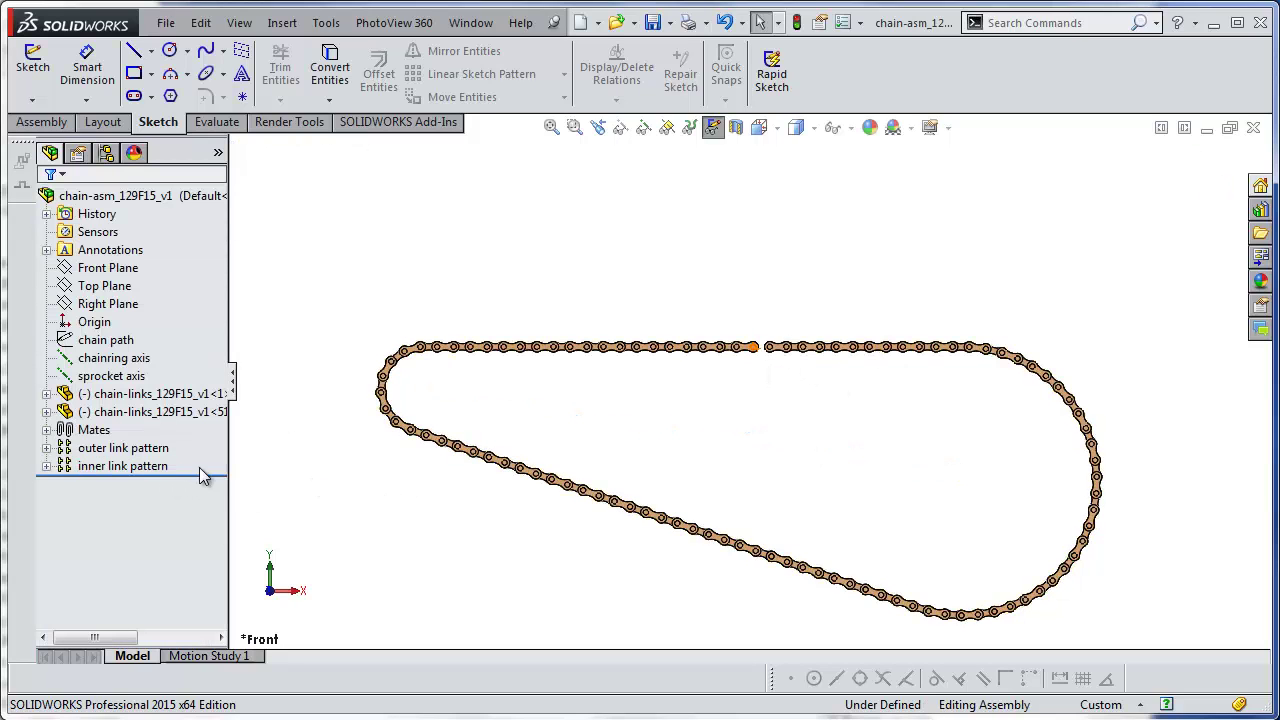
Step: Edit the inner link pattern and set its link spacing to 12.7 mm
{"action": "right_click", "coordinate": [158, 467]}
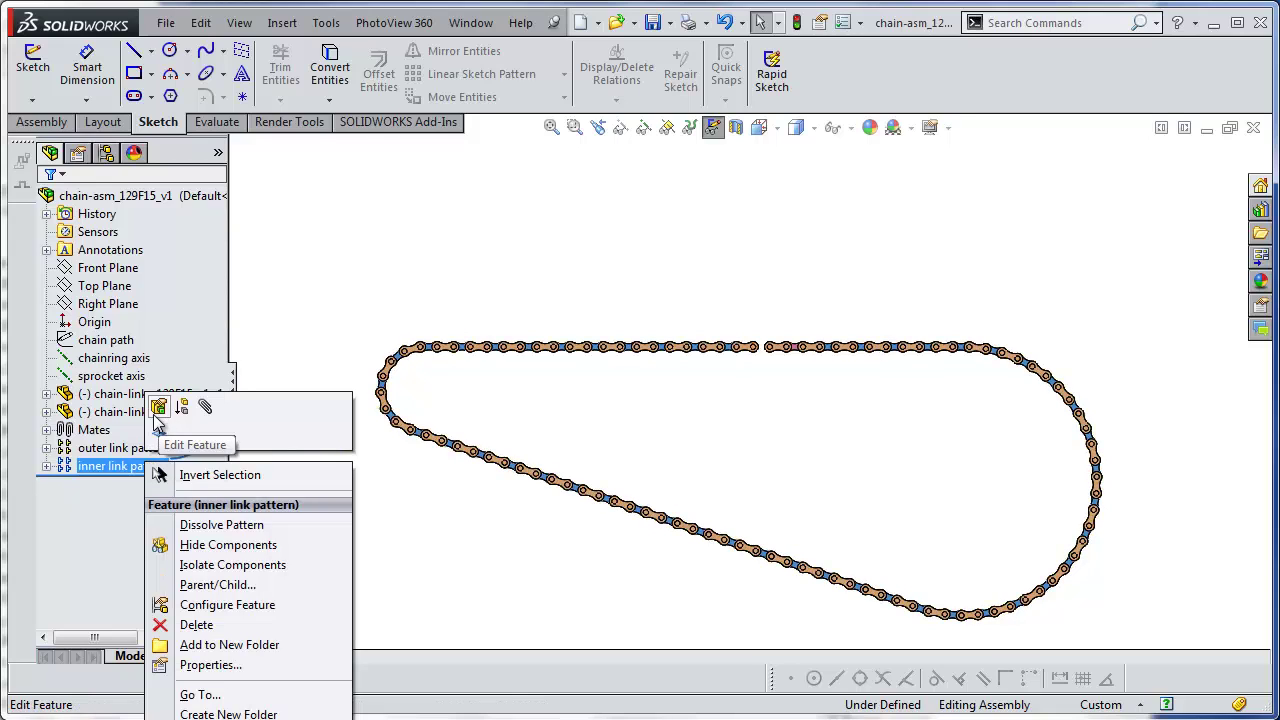
{"action": "left_click", "coordinate": [157, 408]}
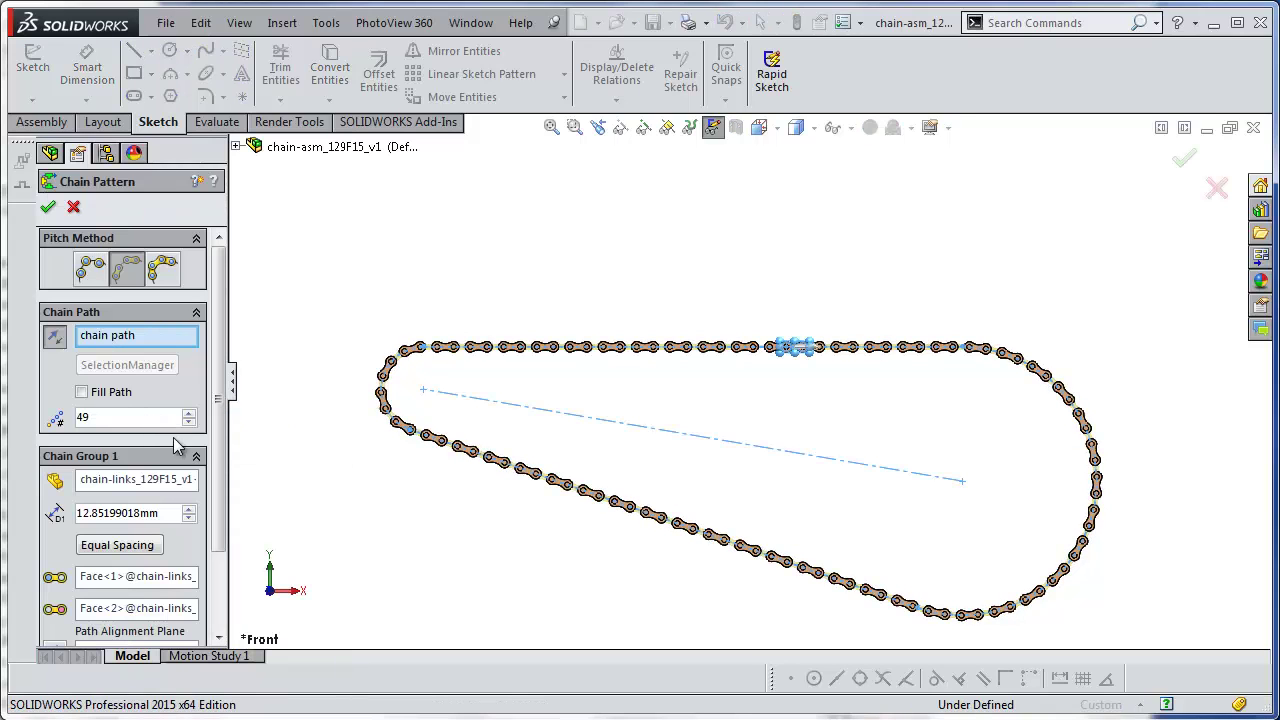
{"action": "scroll", "coordinate": [223, 457], "scroll_direction": "down", "scroll_amount": 2}
{"action": "left_click_drag", "start_coordinate": [174, 480], "coordinate": [68, 483]}
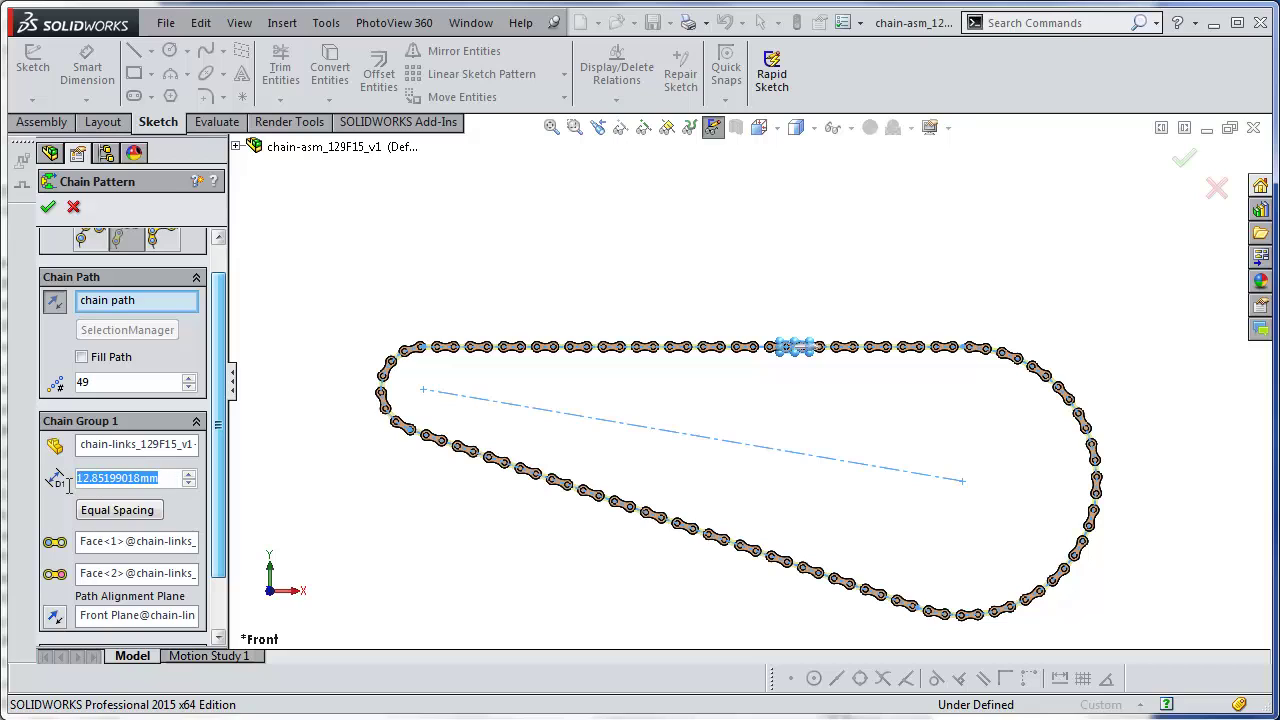
{"action": "type", "text": "12.70"}
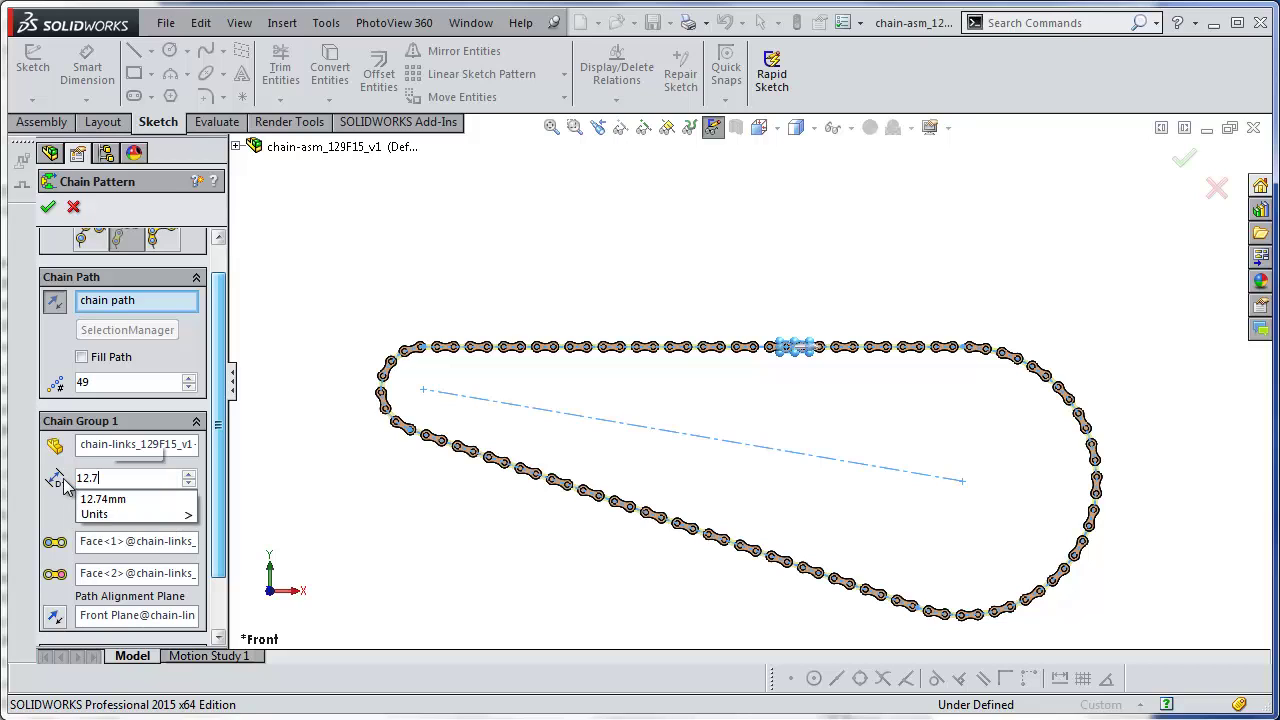
{"action": "key", "text": "Return"}
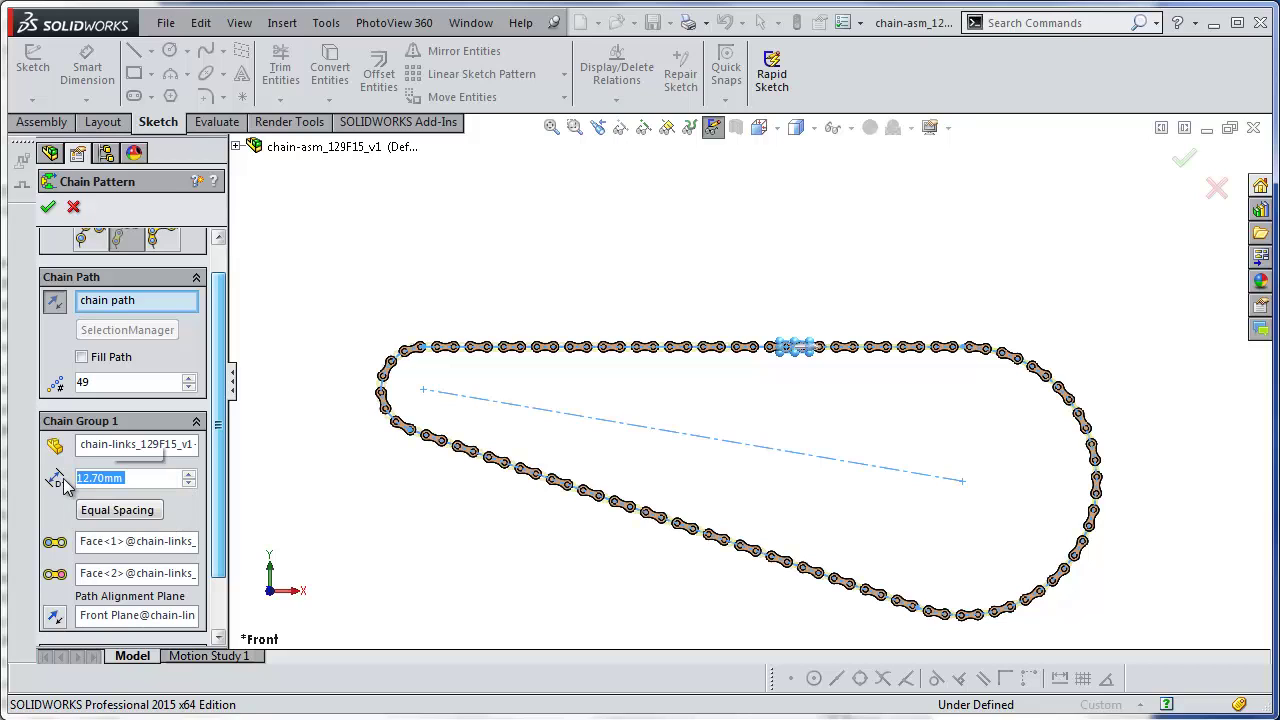
Step: Use Fill Path to get 50 inner link instances, turn it off again, and apply equal spacing to the inner link pattern
{"action": "left_click", "coordinate": [83, 358]}
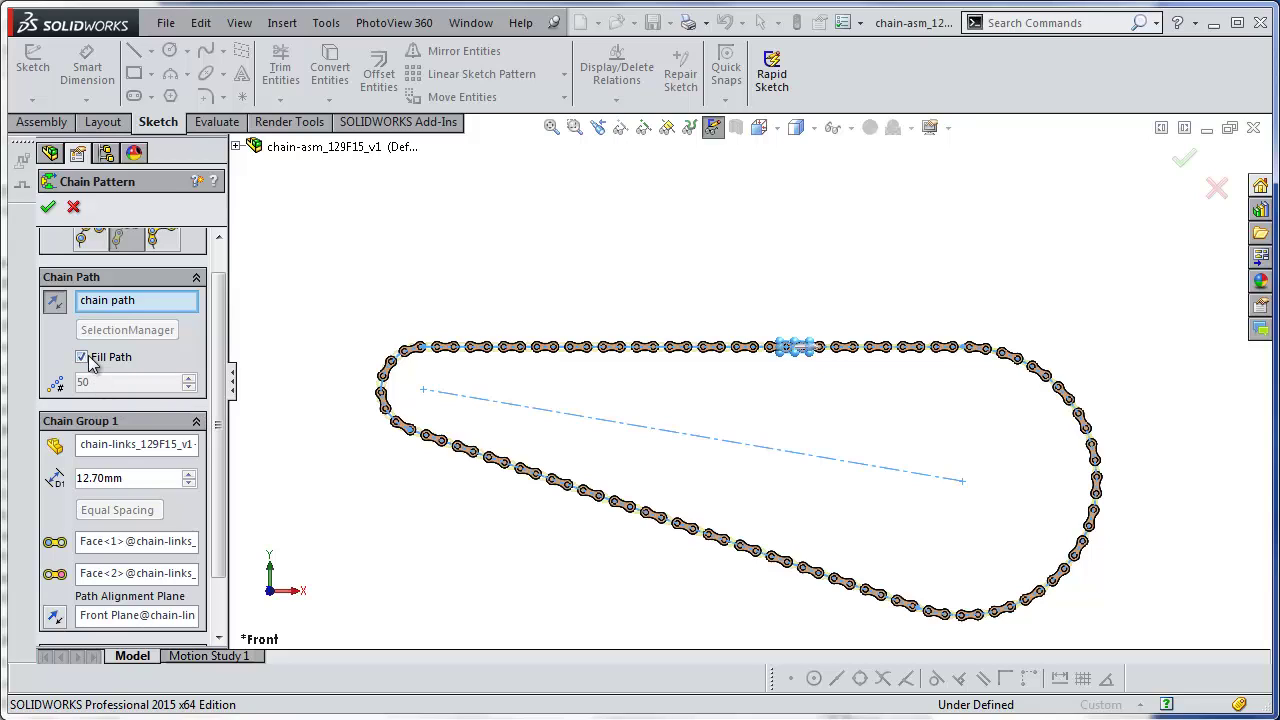
{"action": "left_click", "coordinate": [83, 358]}
{"action": "left_click", "coordinate": [115, 510]}
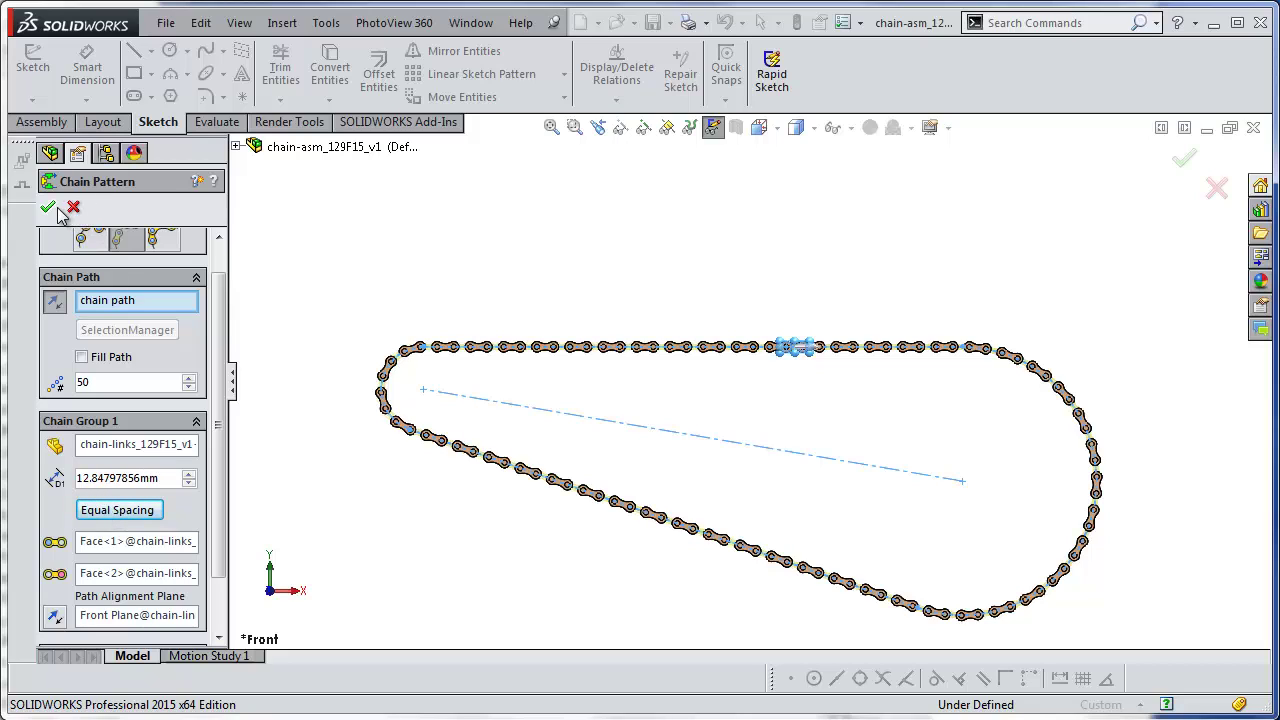
{"action": "key", "text": "Return"}
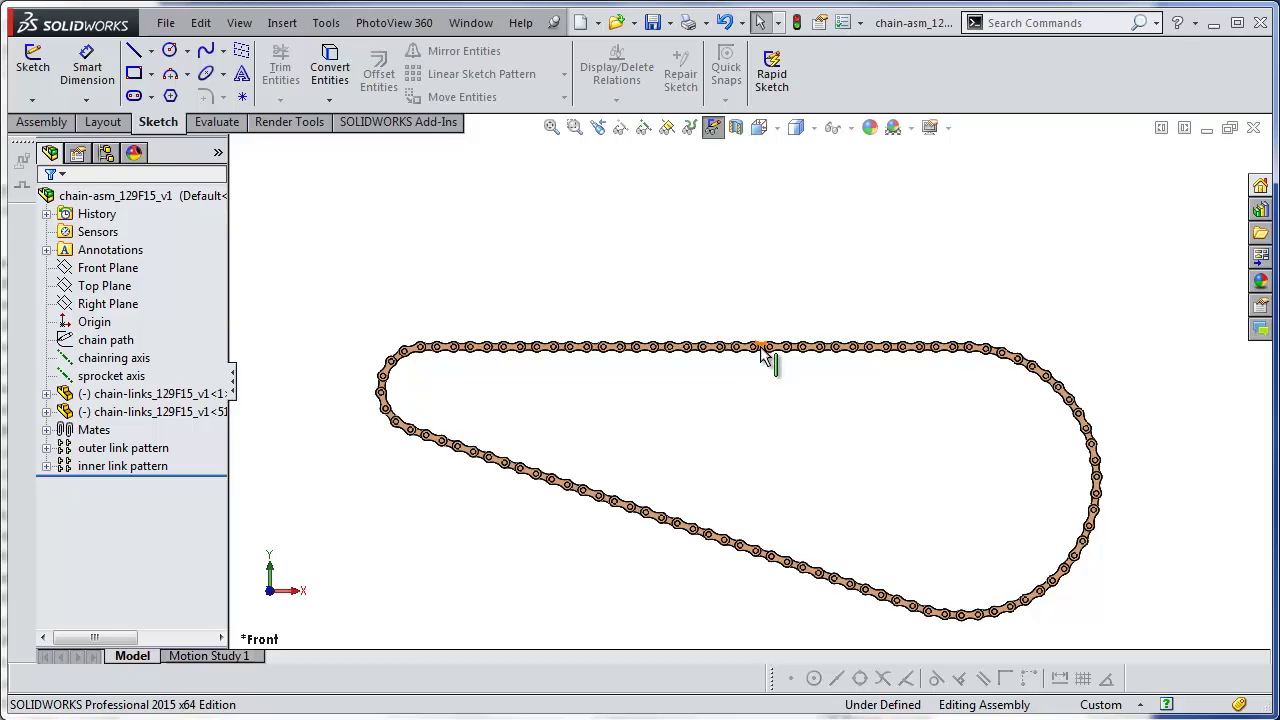
Step: Display the chain as a wireframe and examine the link hole alignment where the upper chain run closes
{"action": "scroll", "coordinate": [764, 366], "scroll_direction": "down", "scroll_amount": 8}
{"action": "scroll", "coordinate": [749, 374], "scroll_direction": "down", "scroll_amount": 6}
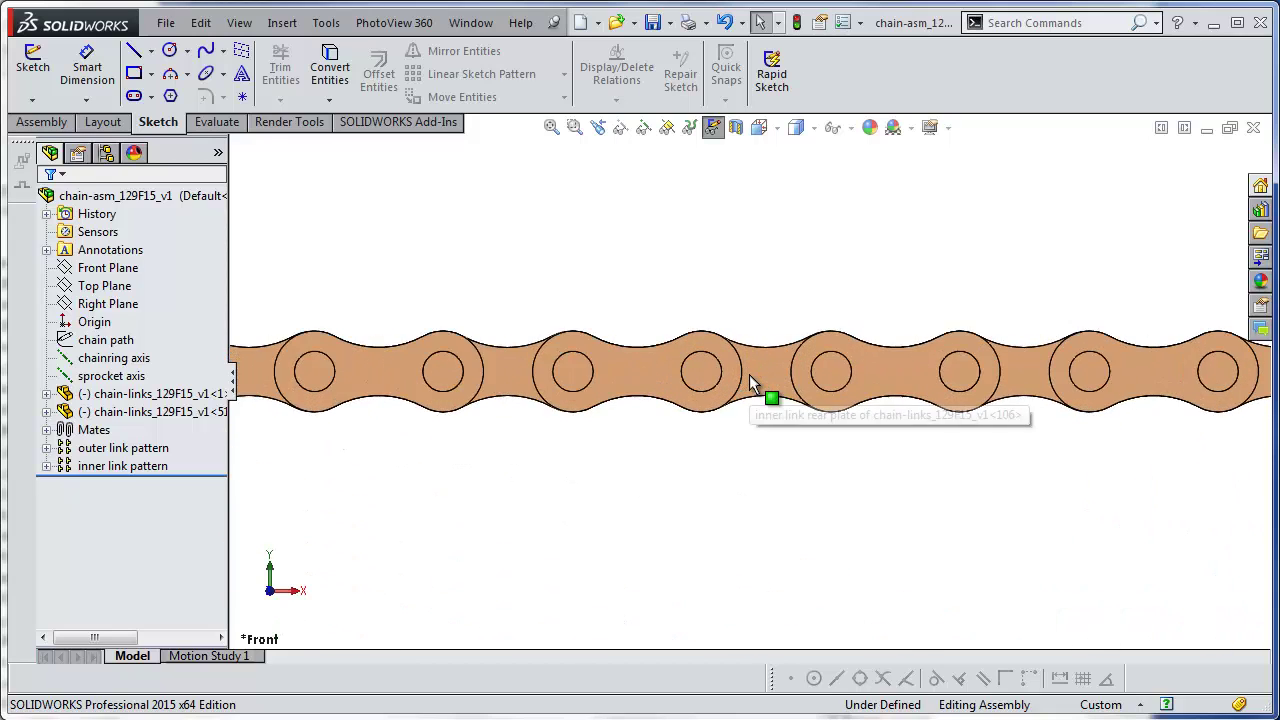
{"action": "left_click", "coordinate": [813, 132]}
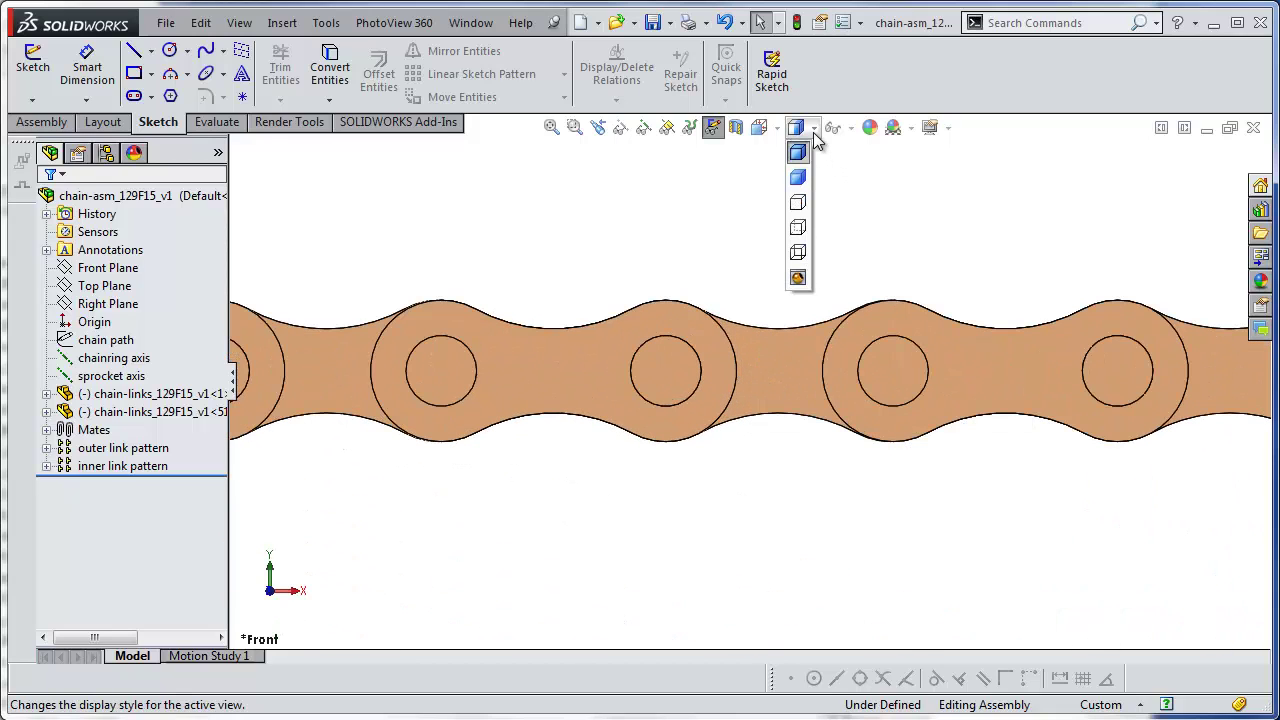
{"action": "left_click", "coordinate": [797, 254]}
{"action": "scroll", "coordinate": [429, 382], "scroll_direction": "down", "scroll_amount": 5}
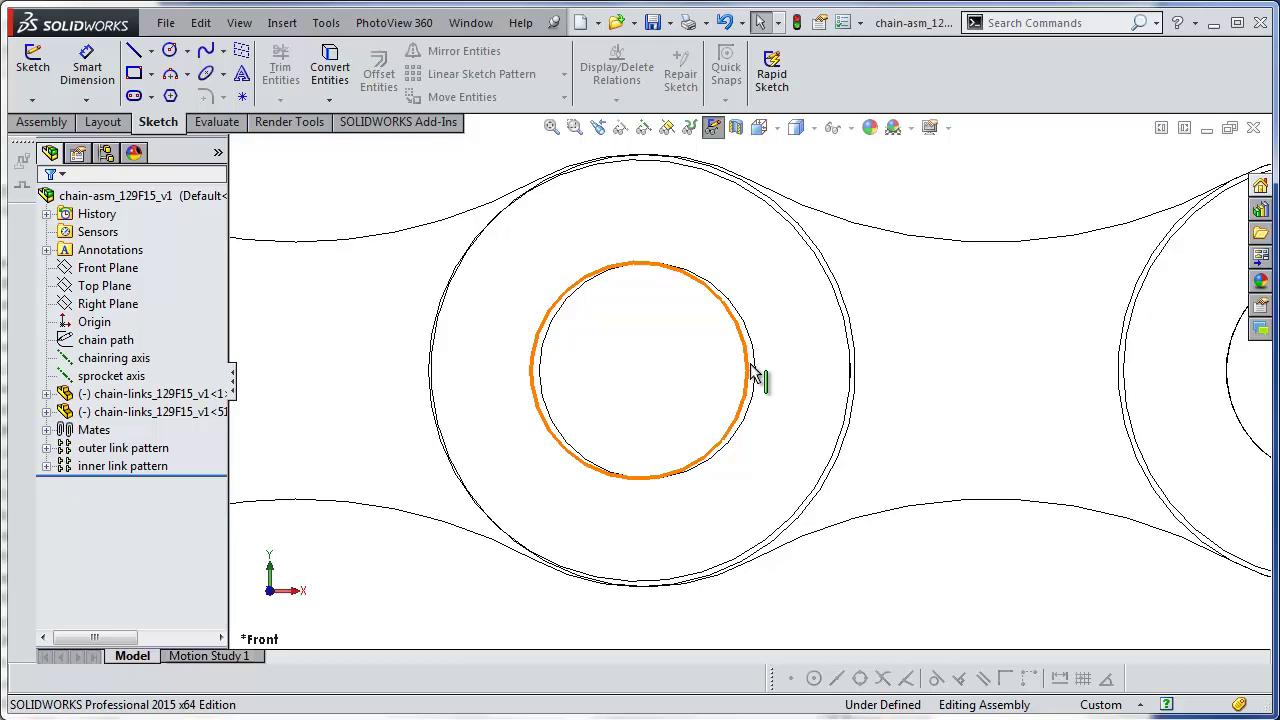
Step: In the bike_top-asm_129F15_v2 assembly, insert chain-asm_129F15_v1 and place it freely just below the crank
{"action": "key", "text": "ctrl+Tab"}
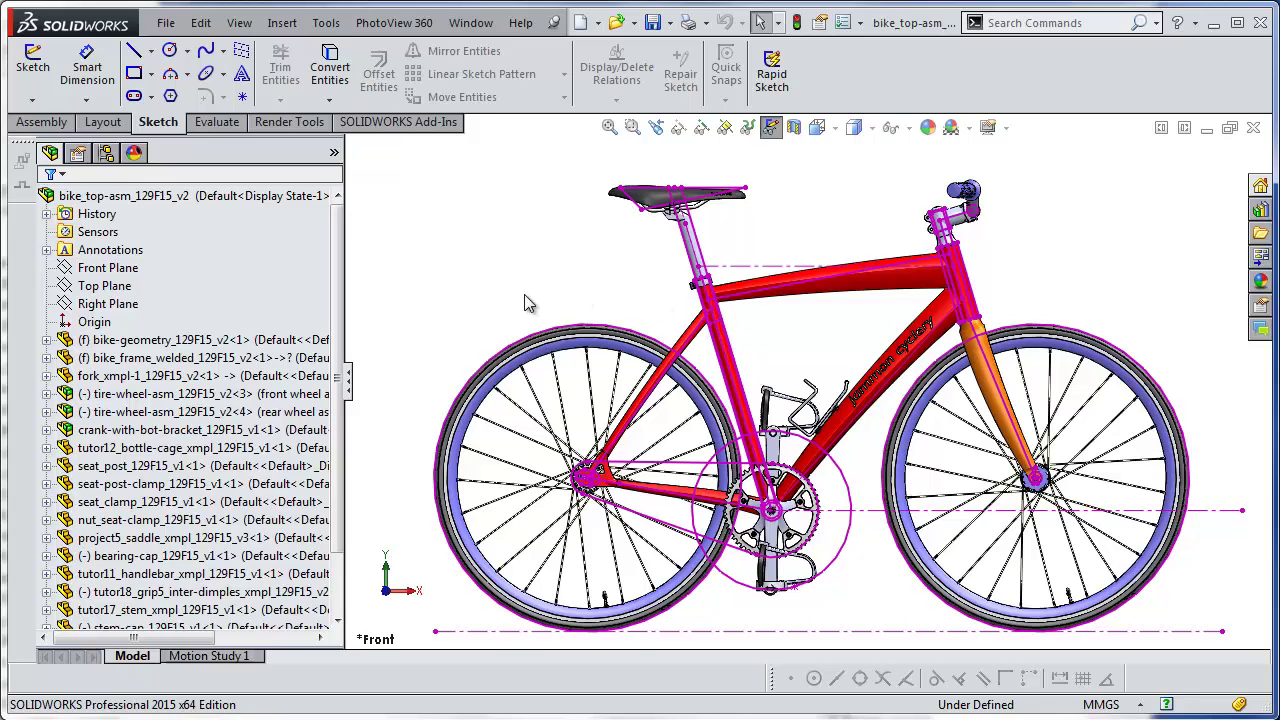
{"action": "left_click", "coordinate": [30, 123]}
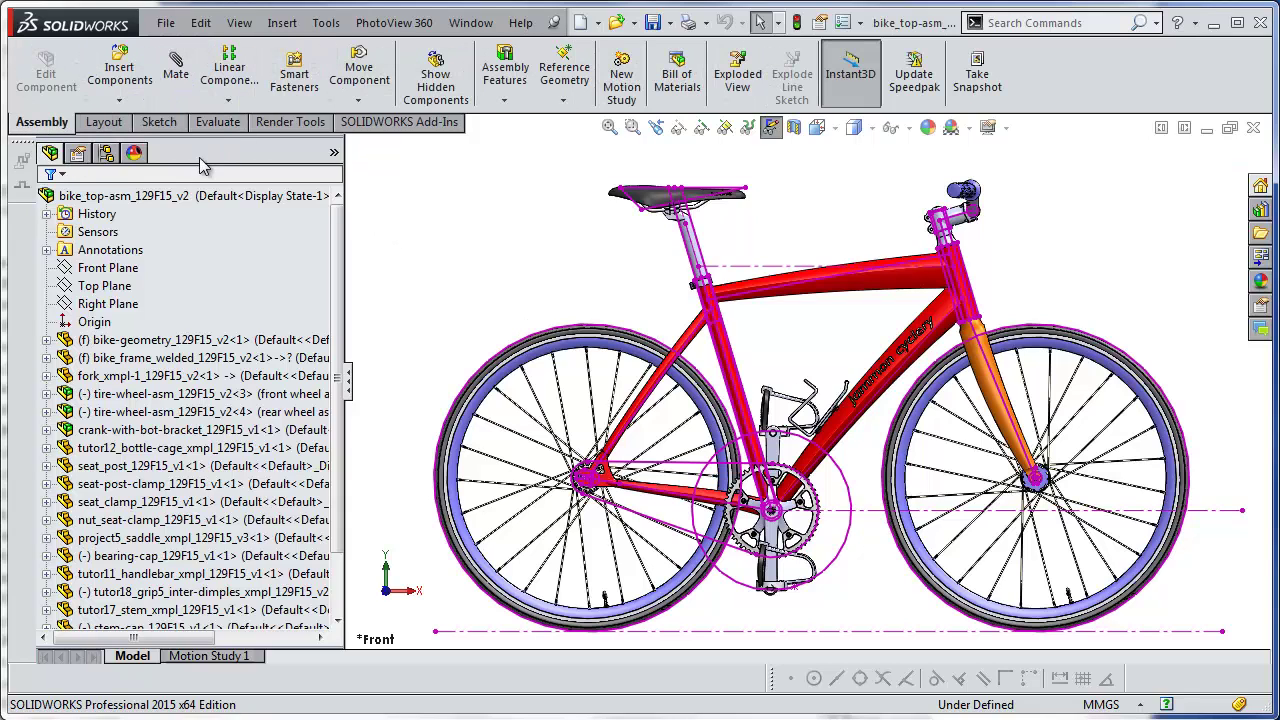
{"action": "left_click", "coordinate": [119, 100]}
{"action": "left_click", "coordinate": [138, 116]}
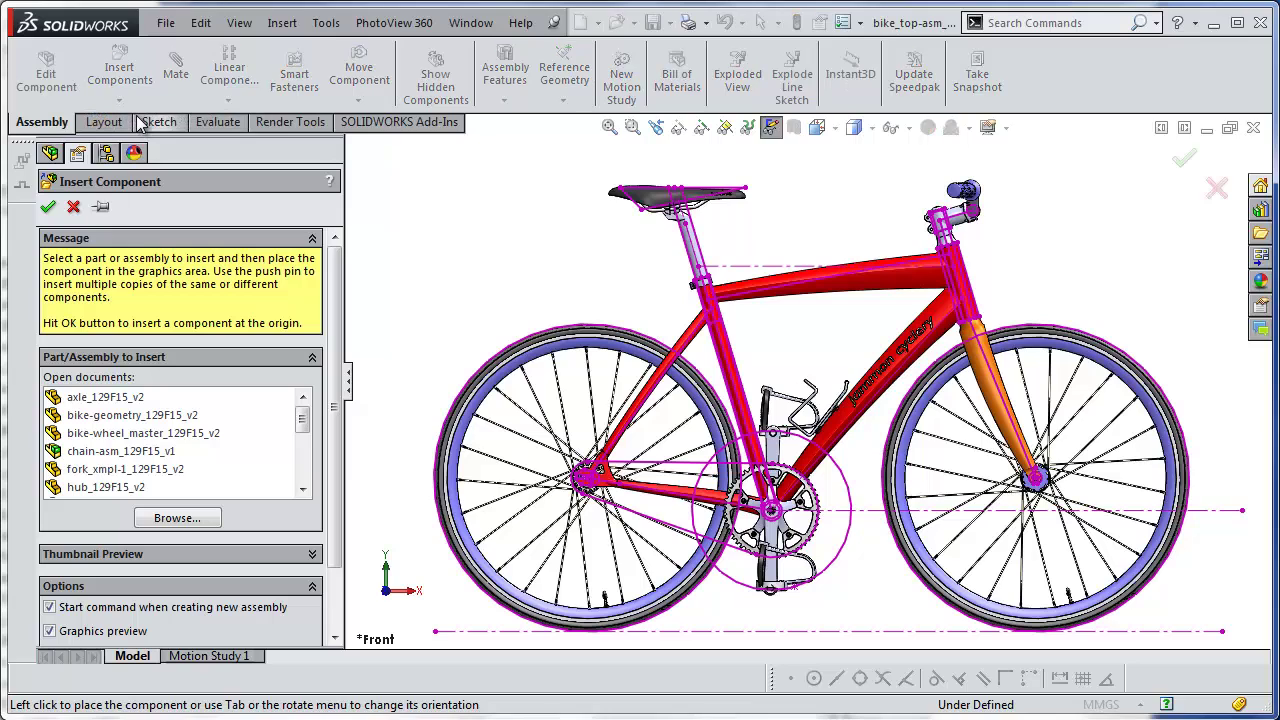
{"action": "left_click", "coordinate": [104, 451]}
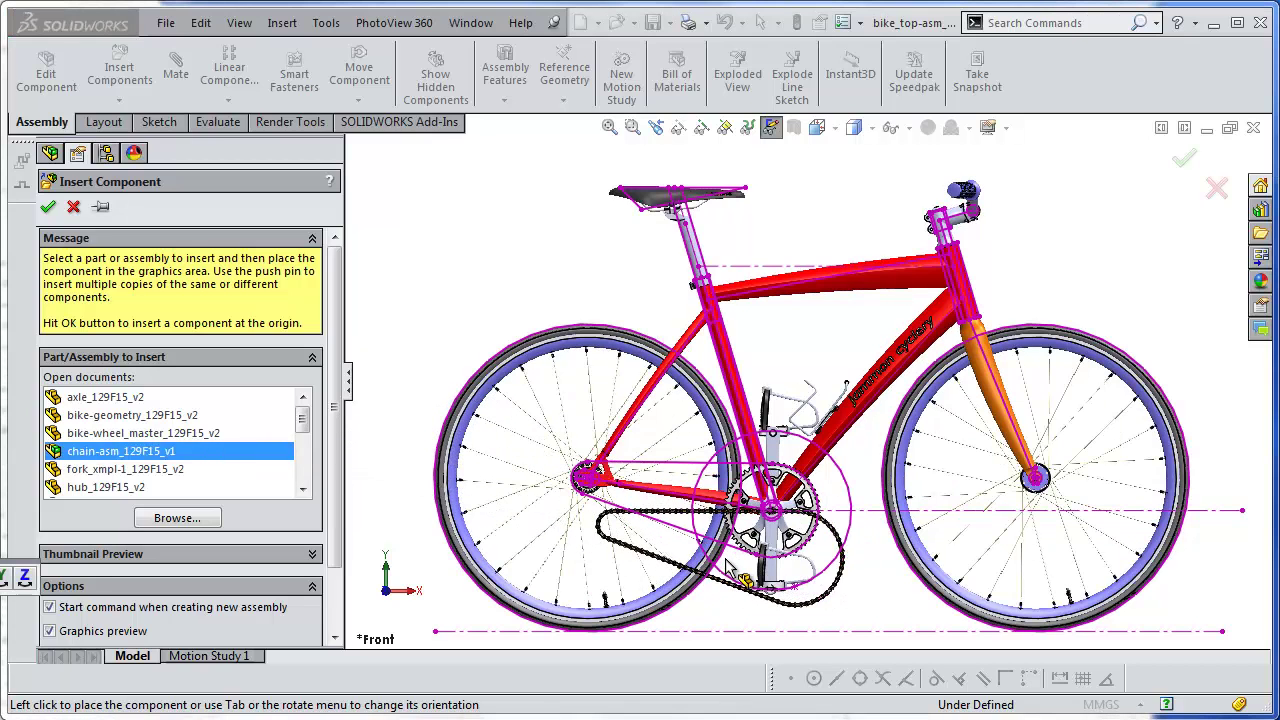
{"action": "left_click", "coordinate": [735, 567]}
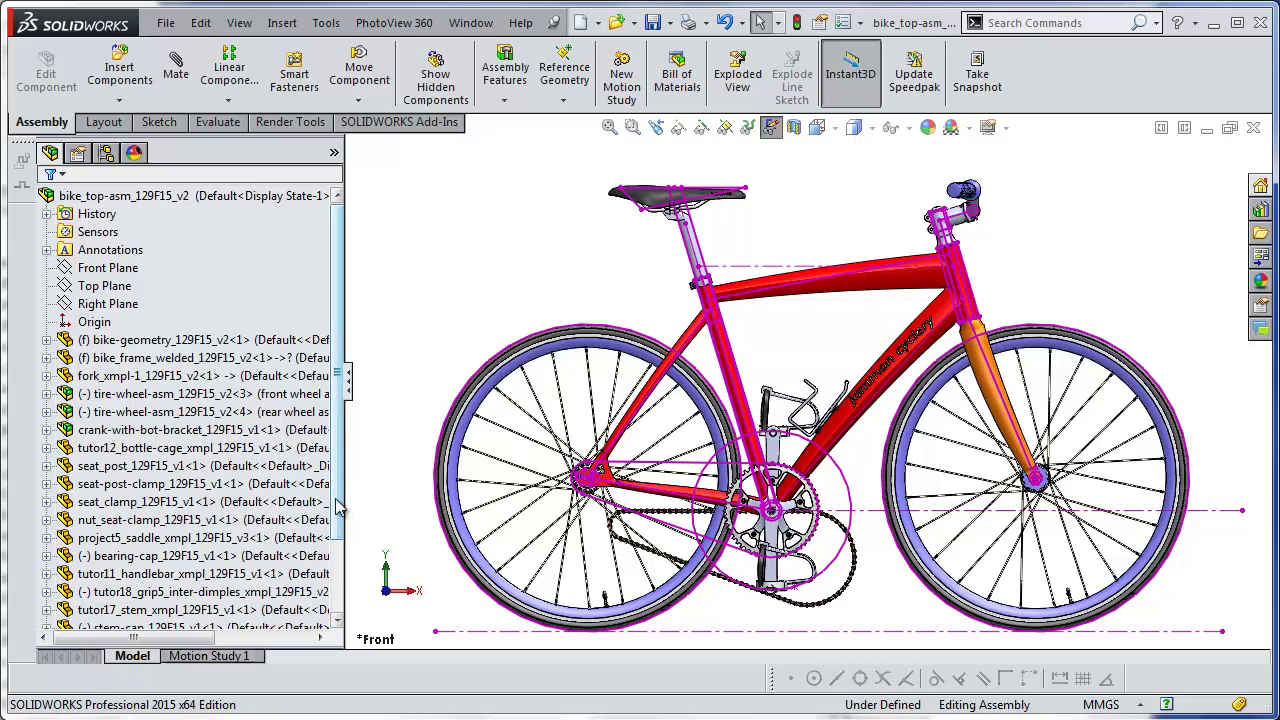
Step: Mate the Front Plane of the inserted chain assembly with the chain plane of bike-geometry_129F15_v2
{"action": "scroll", "coordinate": [338, 560], "scroll_direction": "down", "scroll_amount": 2}
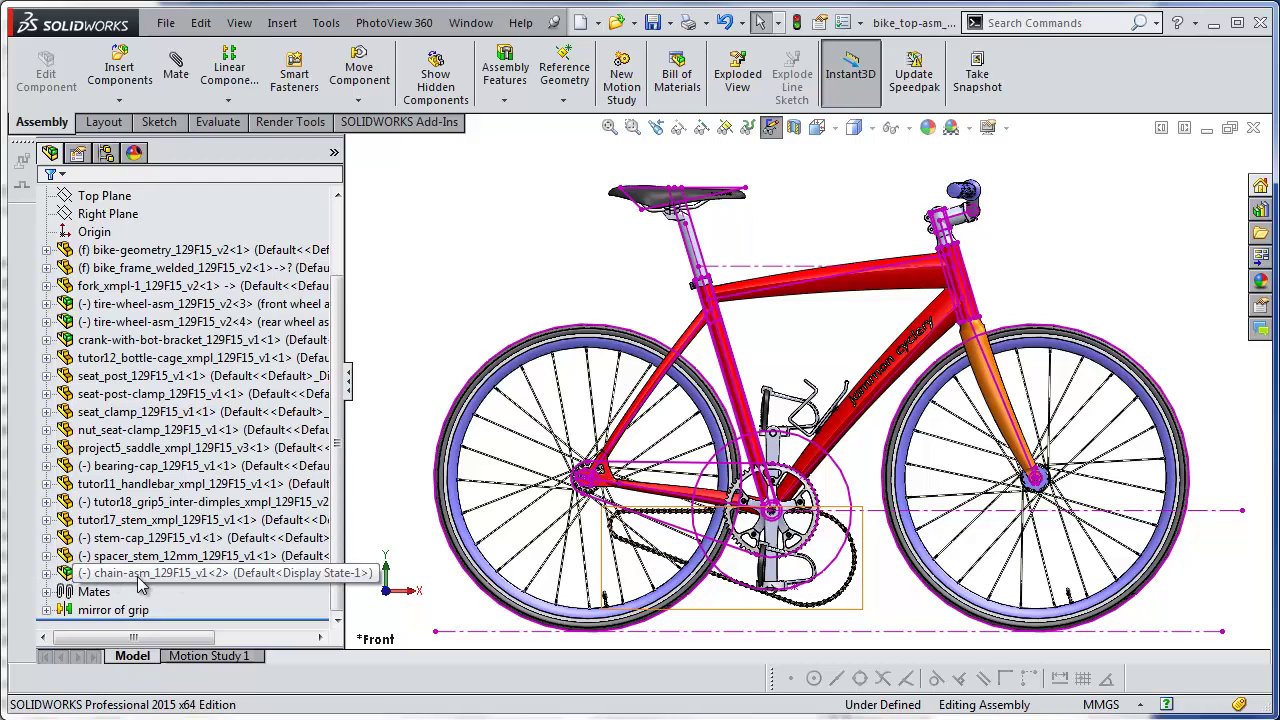
{"action": "left_click", "coordinate": [46, 573]}
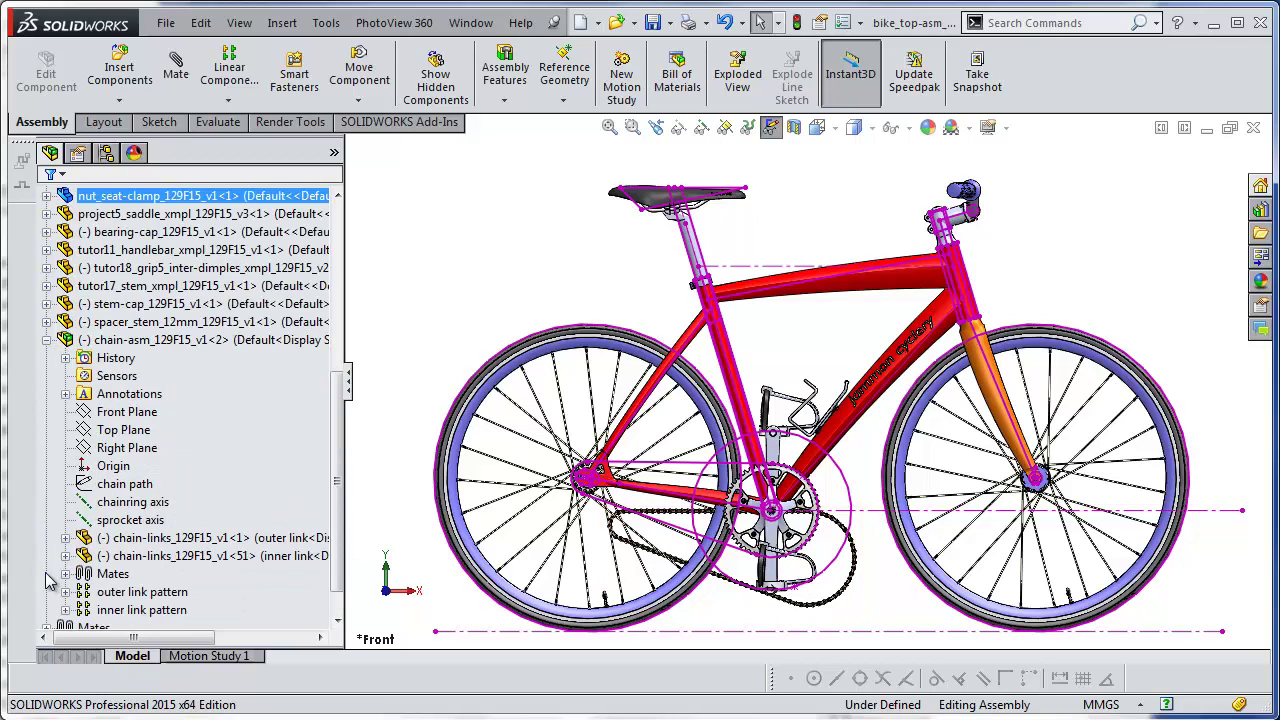
{"action": "left_click", "coordinate": [140, 414]}
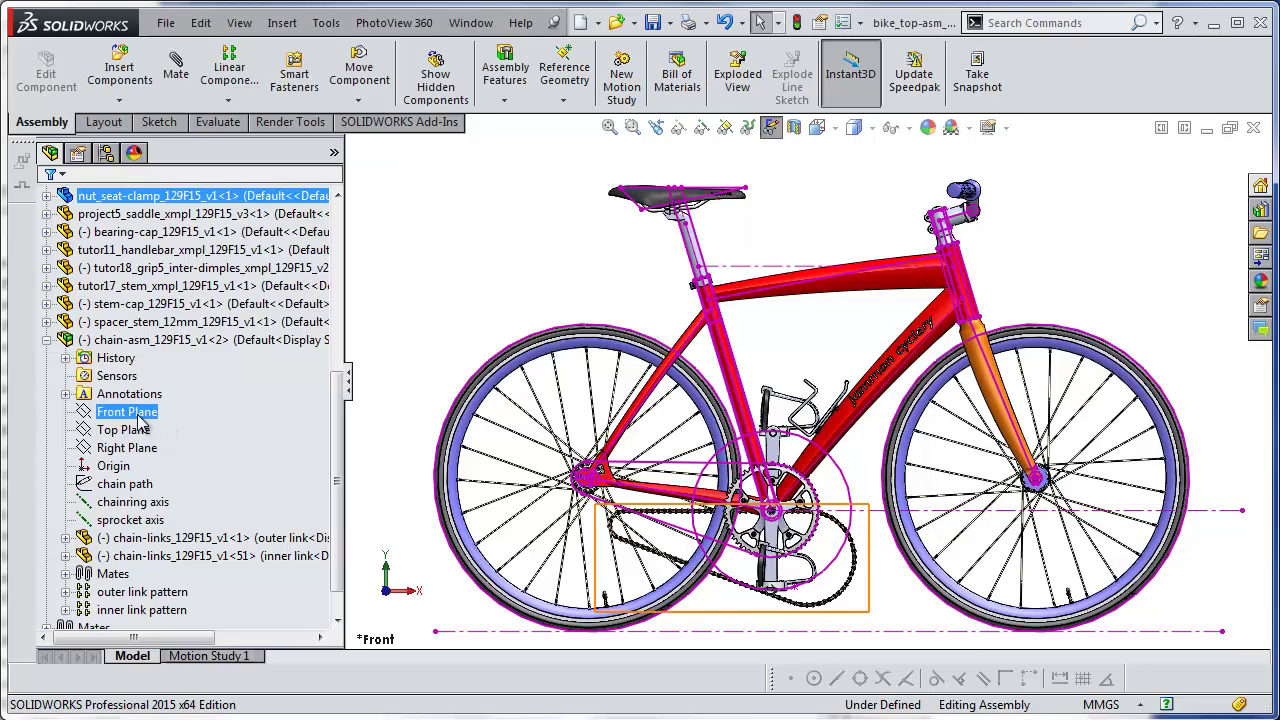
{"action": "scroll", "coordinate": [338, 428], "scroll_direction": "up", "scroll_amount": 1}
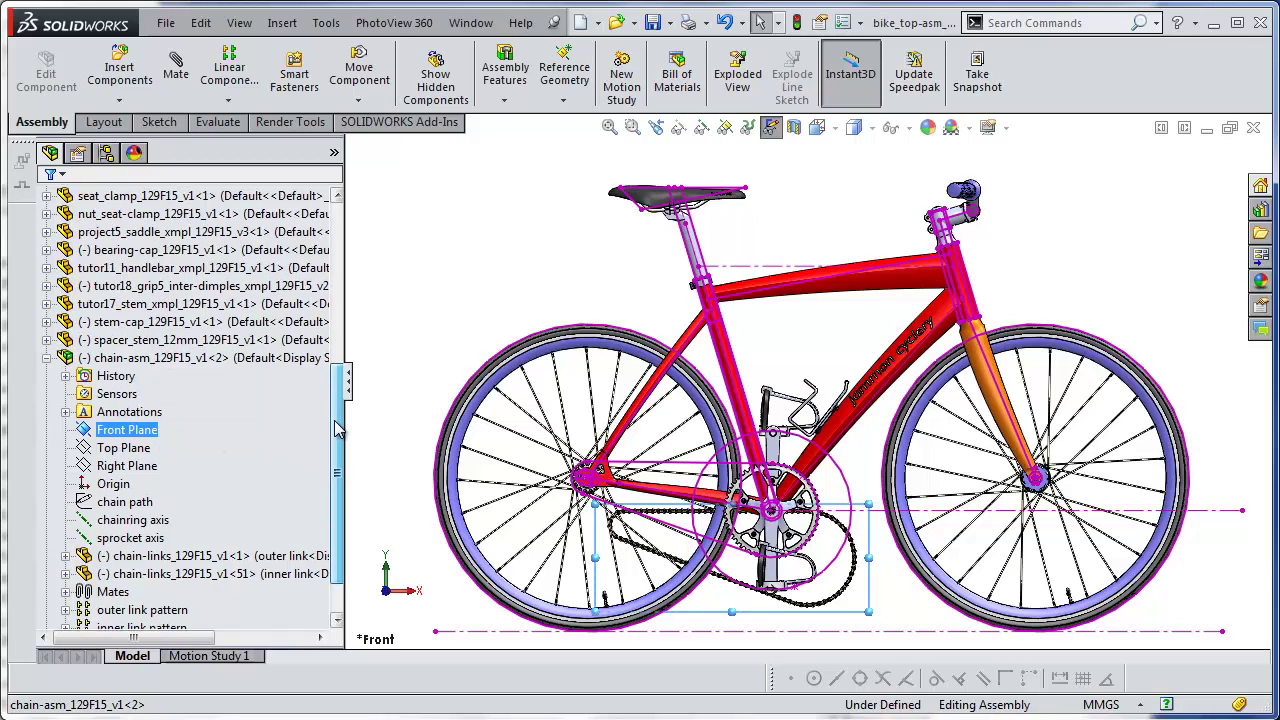
{"action": "left_click_drag", "start_coordinate": [338, 428], "coordinate": [355, 258]}
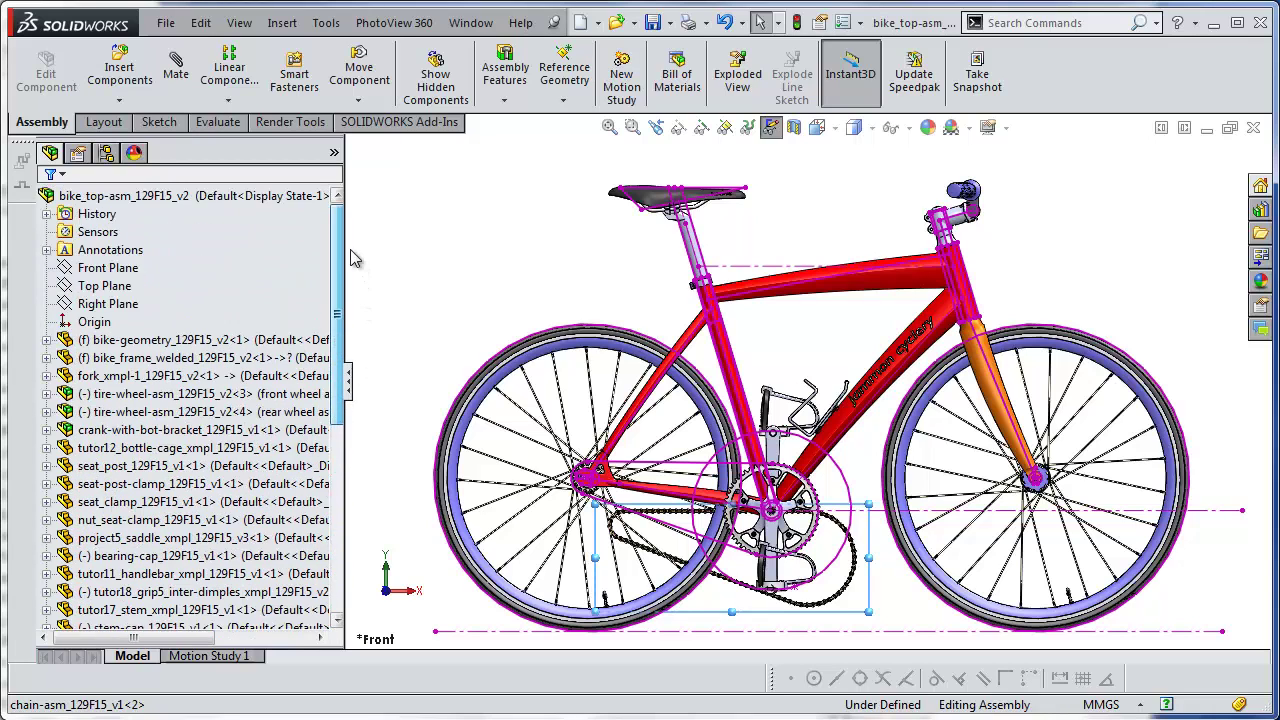
{"action": "left_click", "coordinate": [46, 340]}
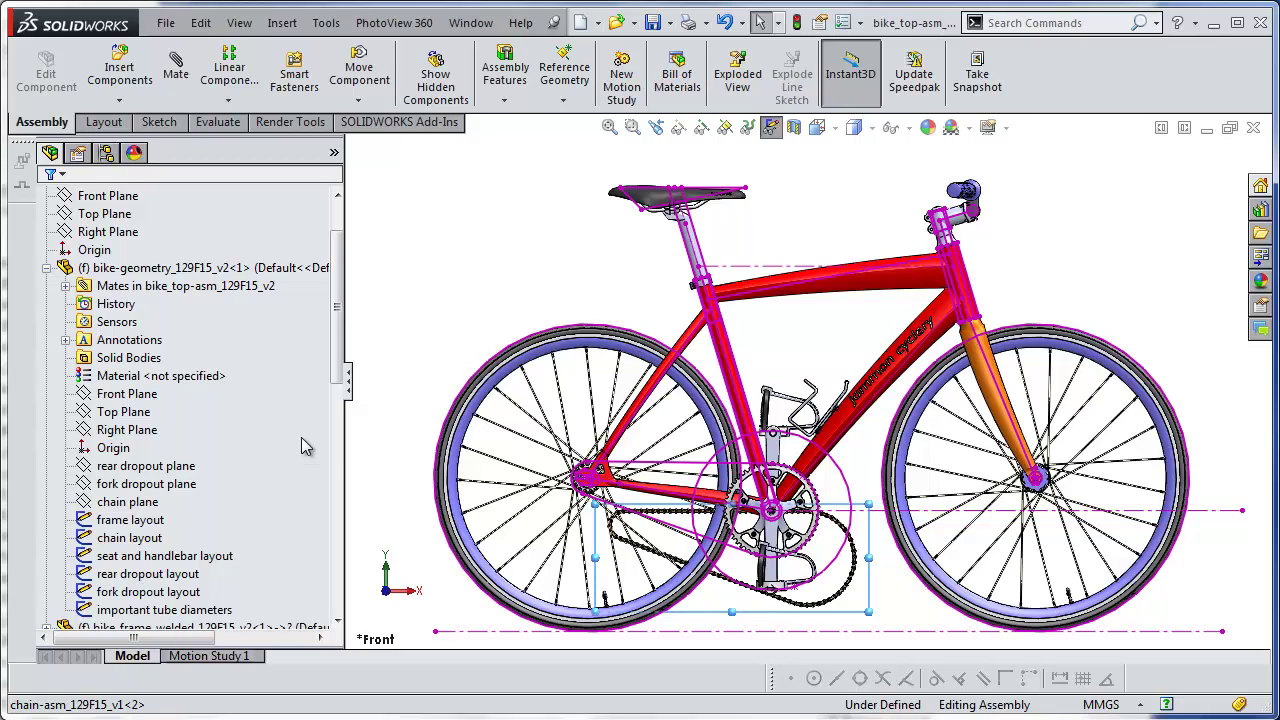
{"action": "left_click", "coordinate": [132, 502]}
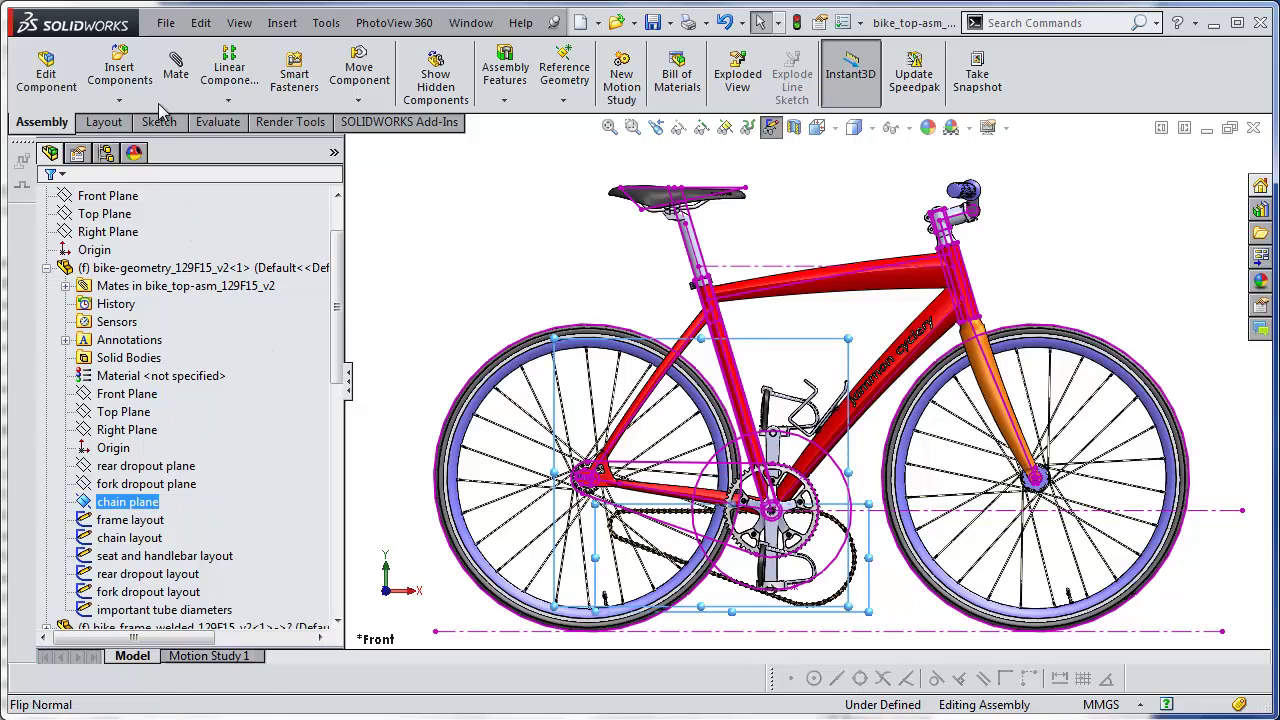
{"action": "left_click", "coordinate": [174, 76]}
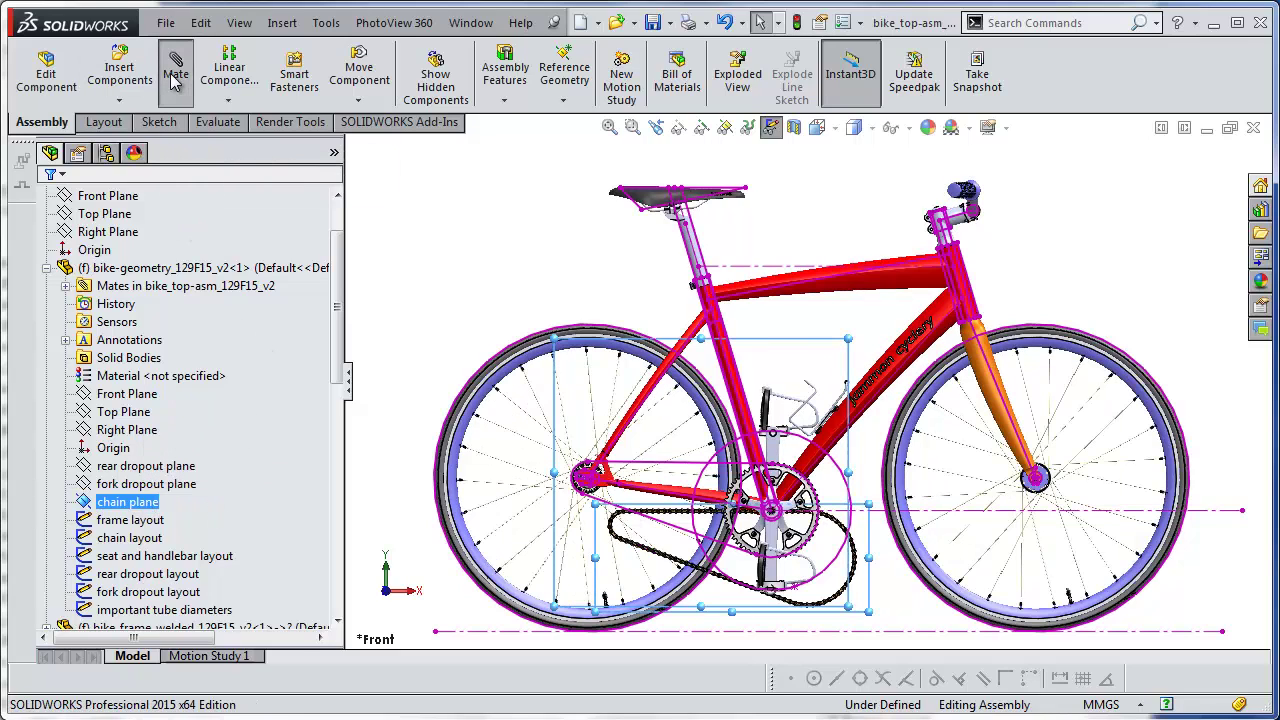
{"action": "left_click", "coordinate": [47, 207]}
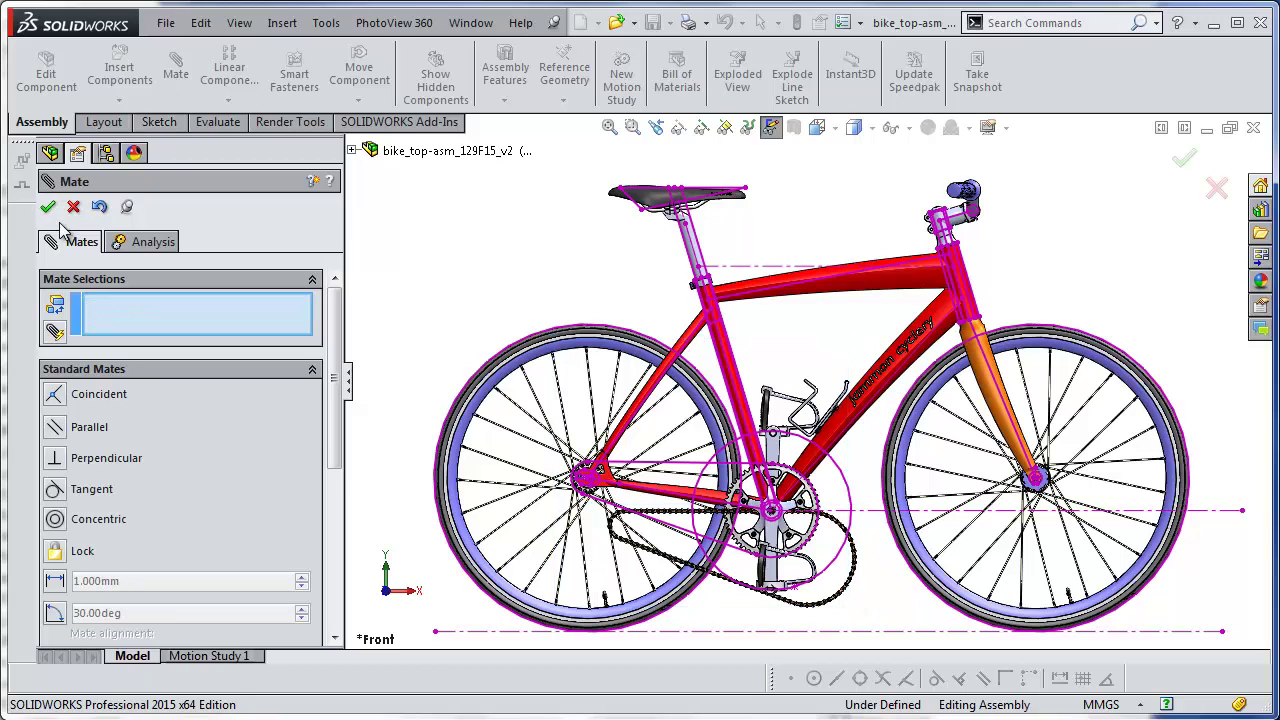
Step: Finish mating and examine from the Right view how the chain links line up with the chain plane of bike-geometry_129F15_v2
{"action": "left_click", "coordinate": [47, 207]}
{"action": "left_click", "coordinate": [777, 320]}
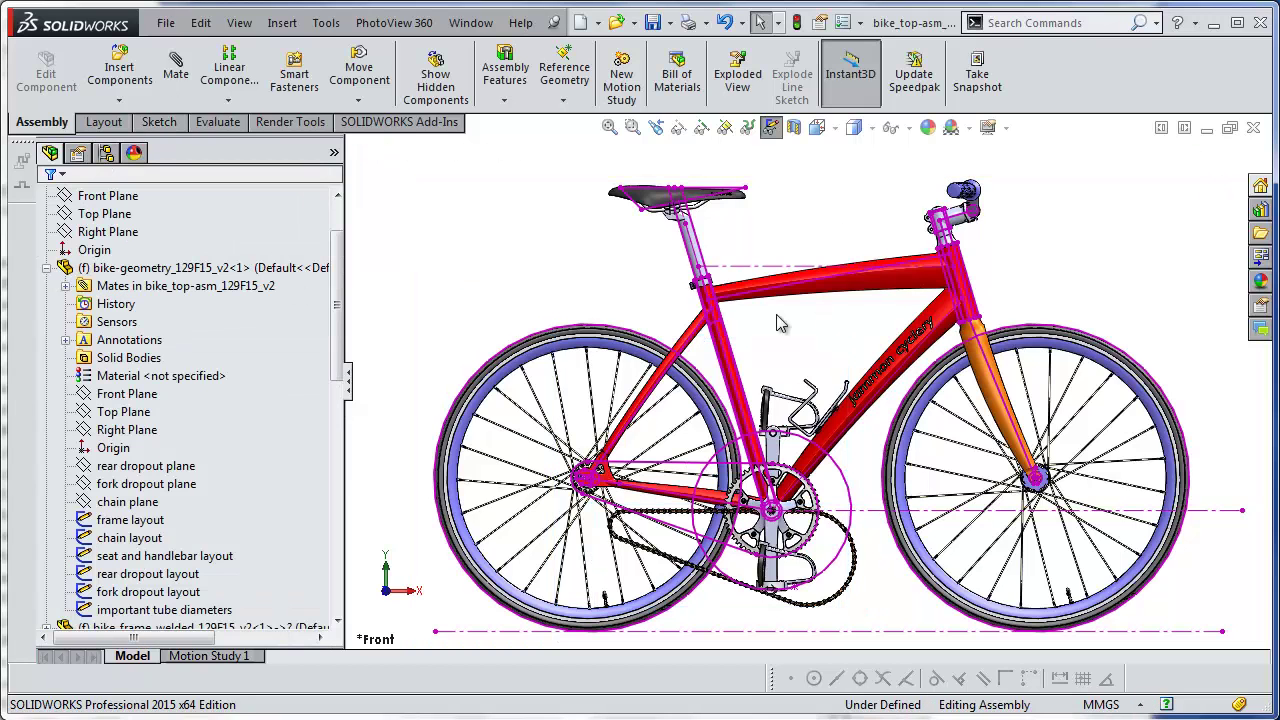
{"action": "scroll", "coordinate": [820, 595], "scroll_direction": "down", "scroll_amount": 3}
{"action": "middle_click_drag", "start_coordinate": [840, 592], "coordinate": [737, 585]}
{"action": "key", "text": "ctrl+1"}
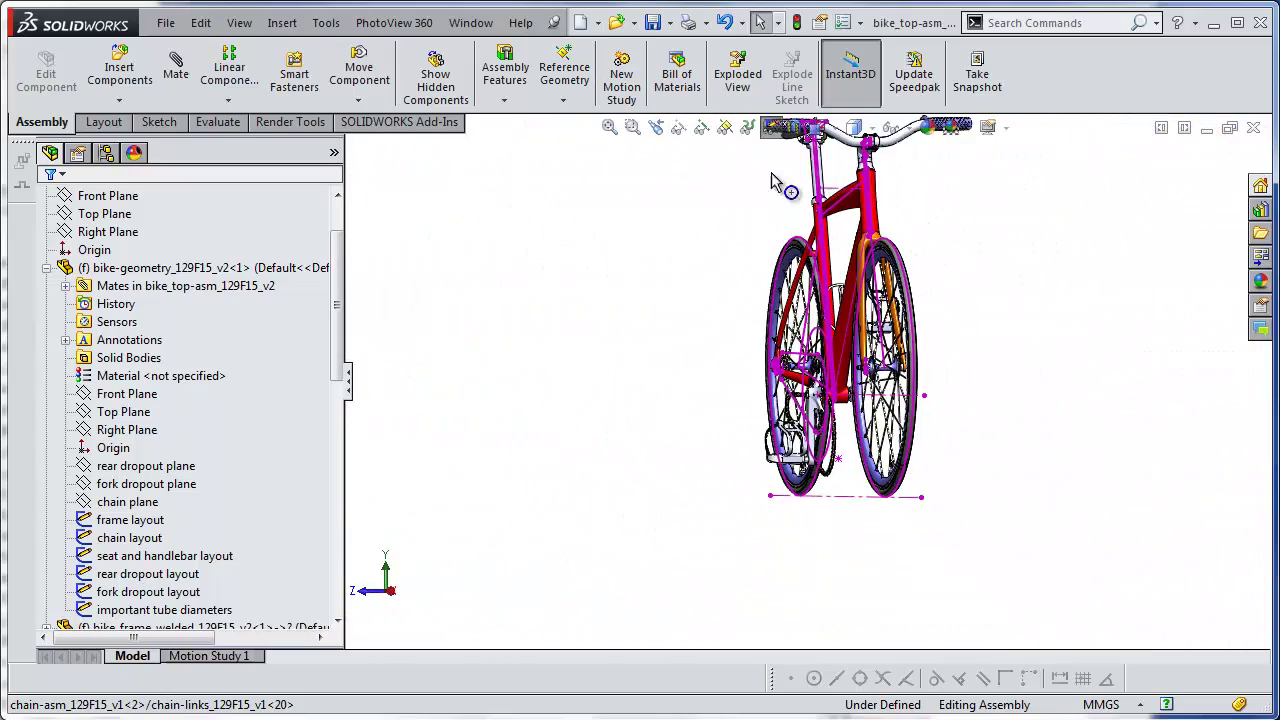
{"action": "left_click", "coordinate": [816, 128]}
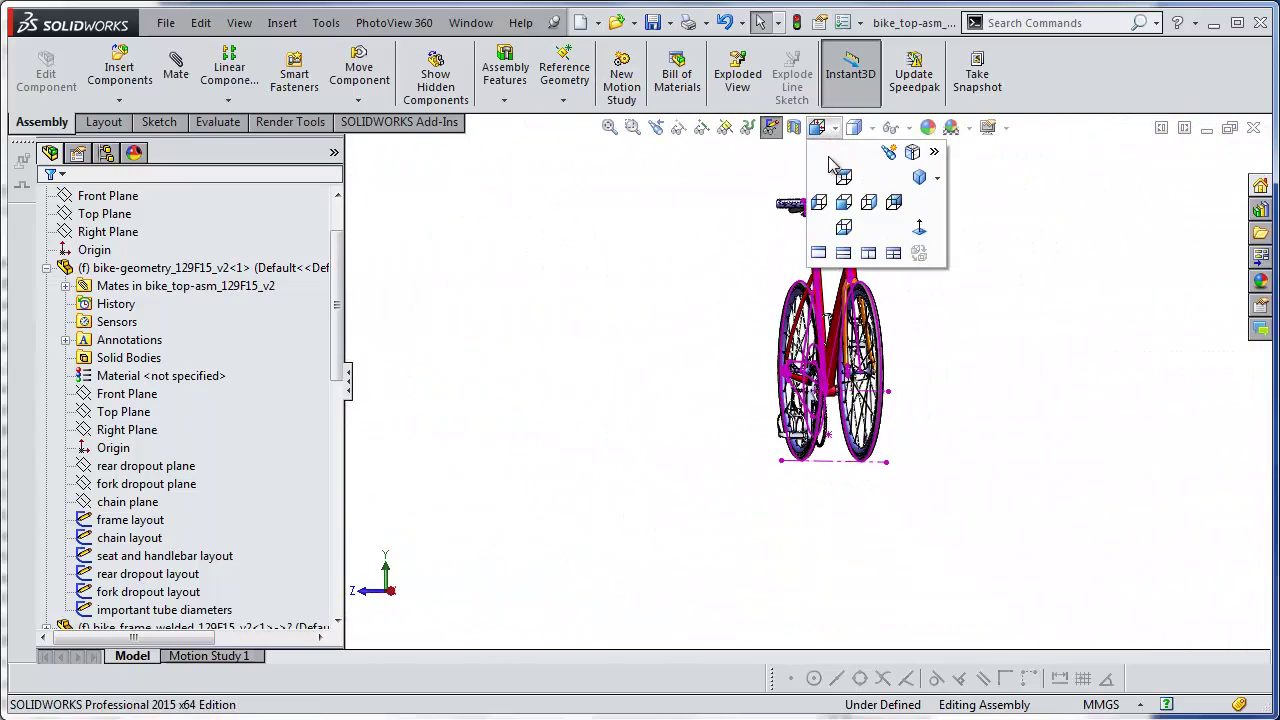
{"action": "left_click", "coordinate": [883, 201]}
{"action": "scroll", "coordinate": [820, 503], "scroll_direction": "down", "scroll_amount": 5}
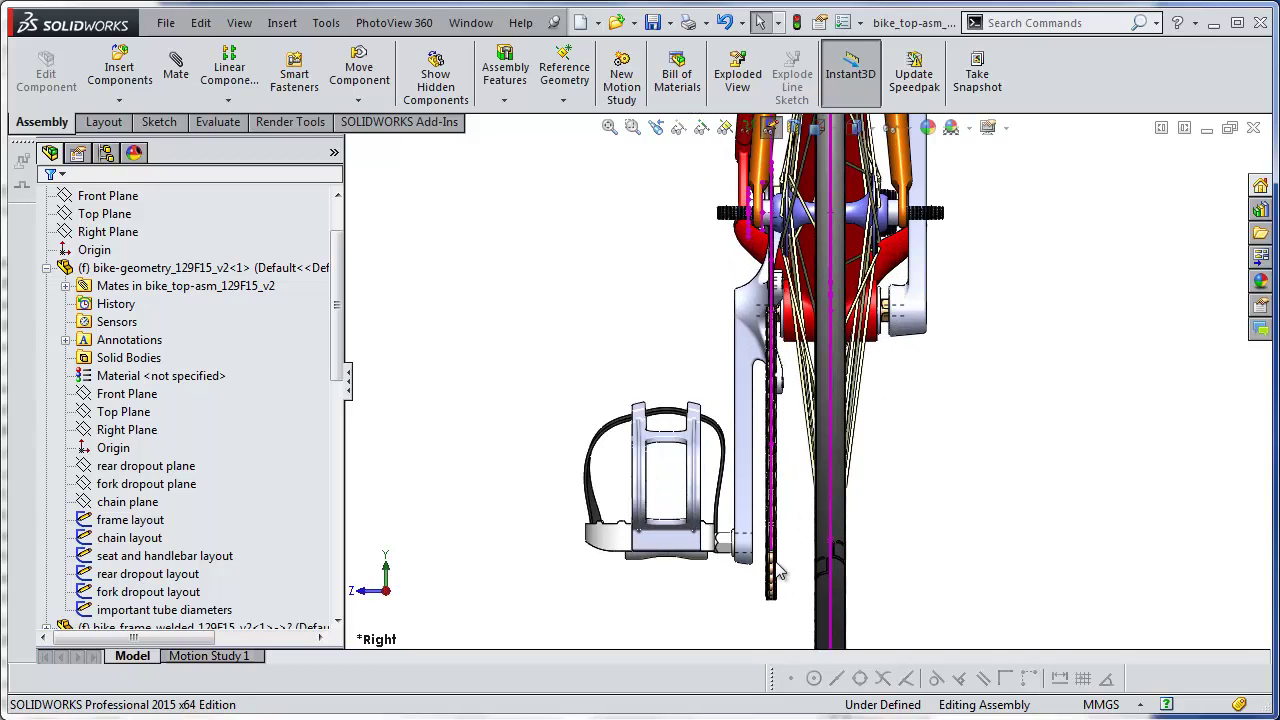
{"action": "left_click", "coordinate": [155, 503]}
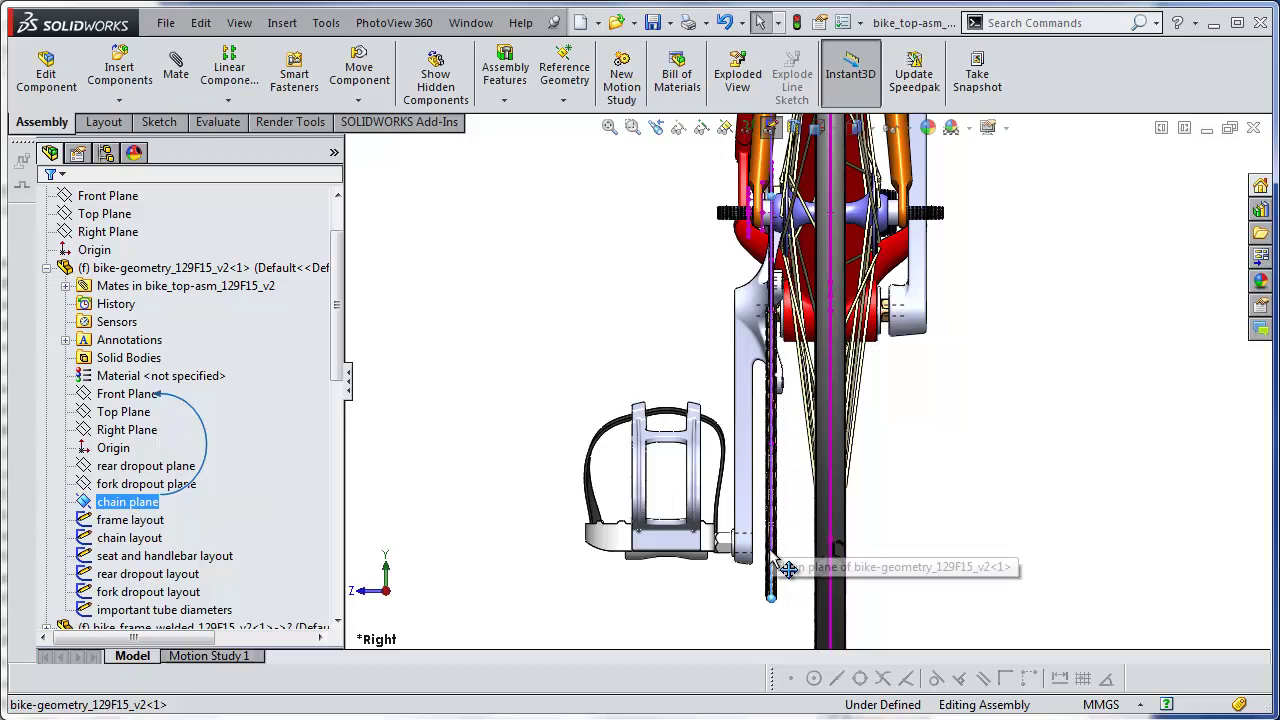
{"action": "scroll", "coordinate": [775, 600], "scroll_direction": "down", "scroll_amount": 5}
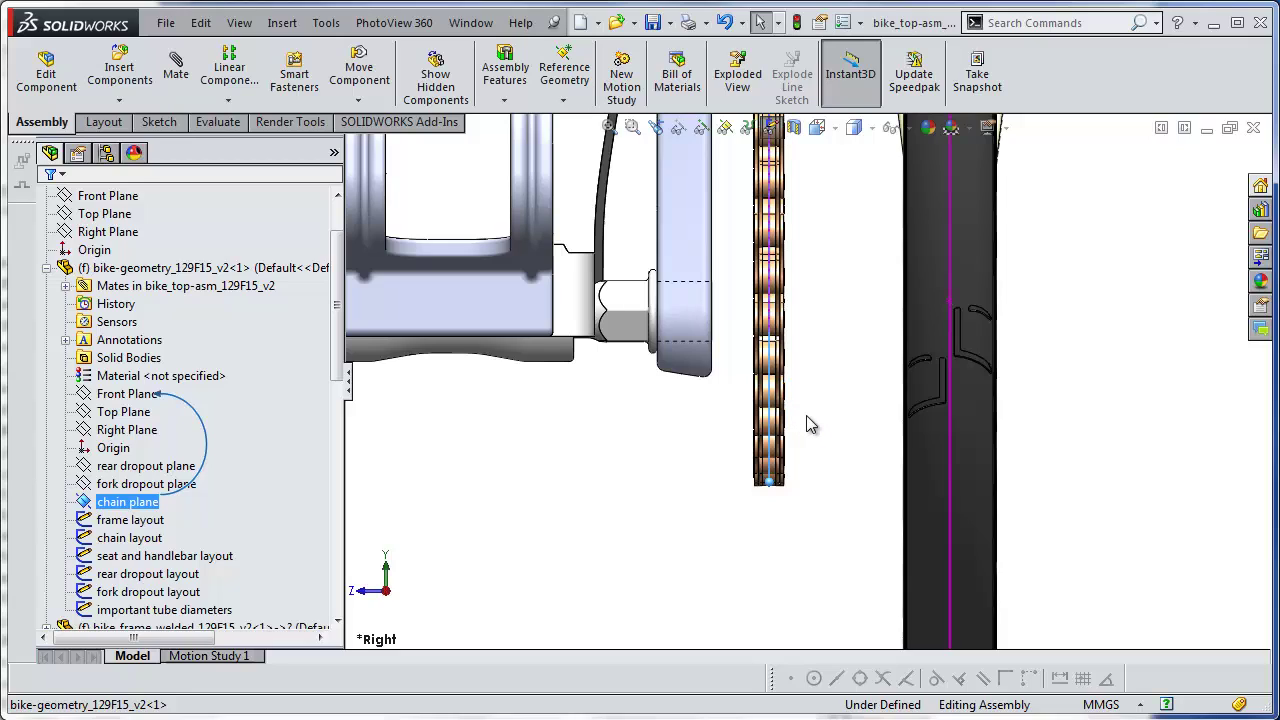
{"action": "scroll", "coordinate": [746, 482], "scroll_direction": "up", "scroll_amount": 5}
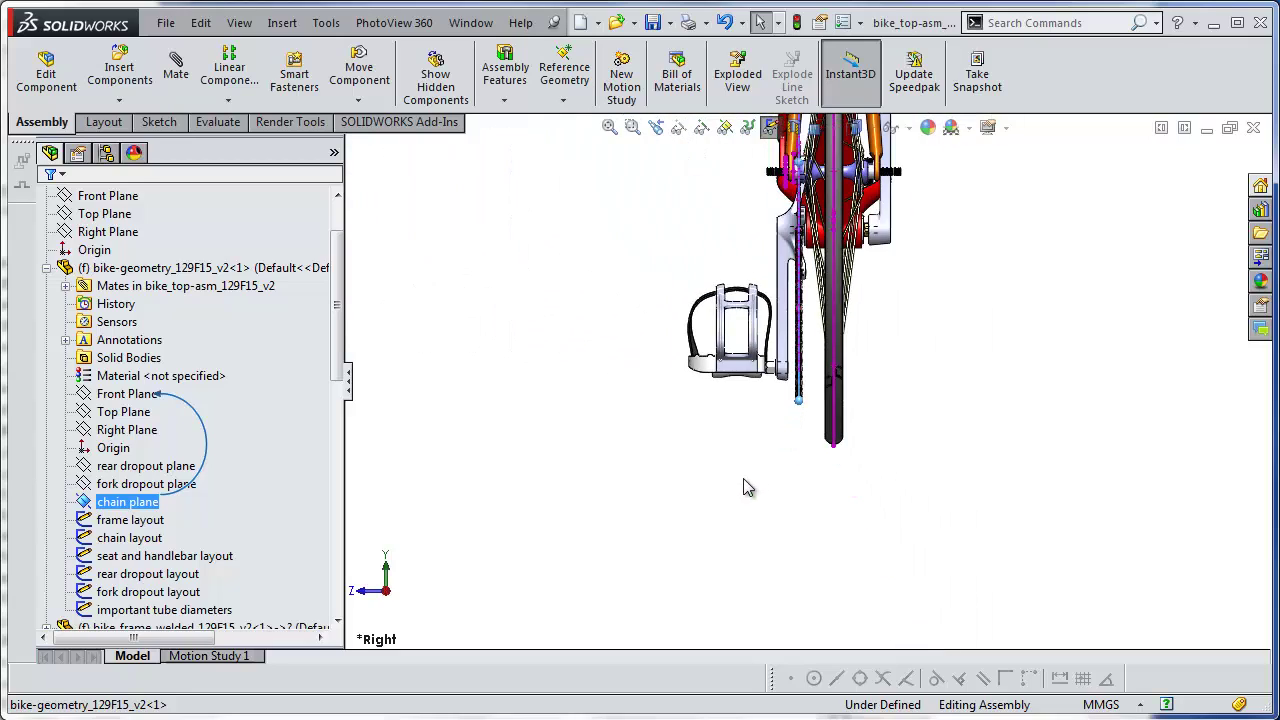
Step: Inspect the chain's position relative to the crank center and the rear dropout
{"action": "middle_click_drag", "start_coordinate": [760, 481], "coordinate": [820, 506]}
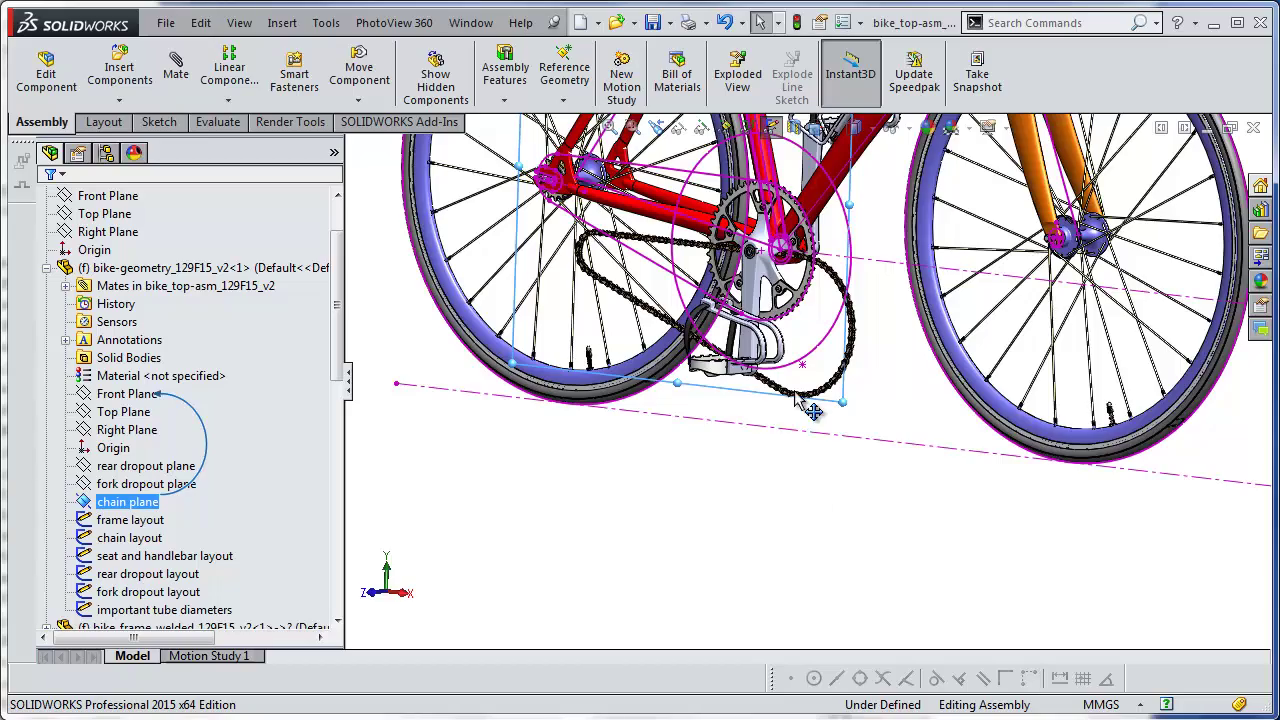
{"action": "scroll", "coordinate": [795, 420], "scroll_direction": "down", "scroll_amount": 5}
{"action": "scroll", "coordinate": [775, 405], "scroll_direction": "down", "scroll_amount": 3}
{"action": "left_click", "coordinate": [762, 402]}
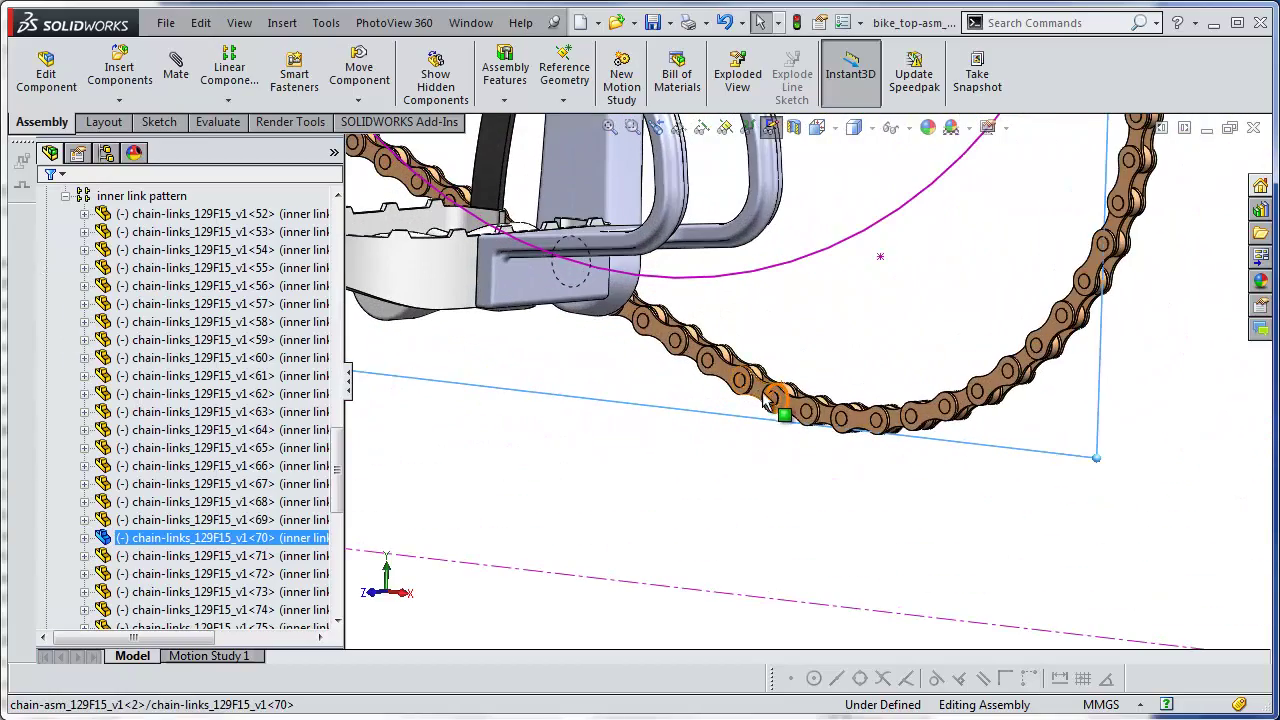
{"action": "scroll", "coordinate": [727, 532], "scroll_direction": "down", "scroll_amount": 3}
{"action": "left_click_drag", "start_coordinate": [727, 533], "coordinate": [785, 393]}
{"action": "scroll", "coordinate": [780, 390], "scroll_direction": "up", "scroll_amount": 6}
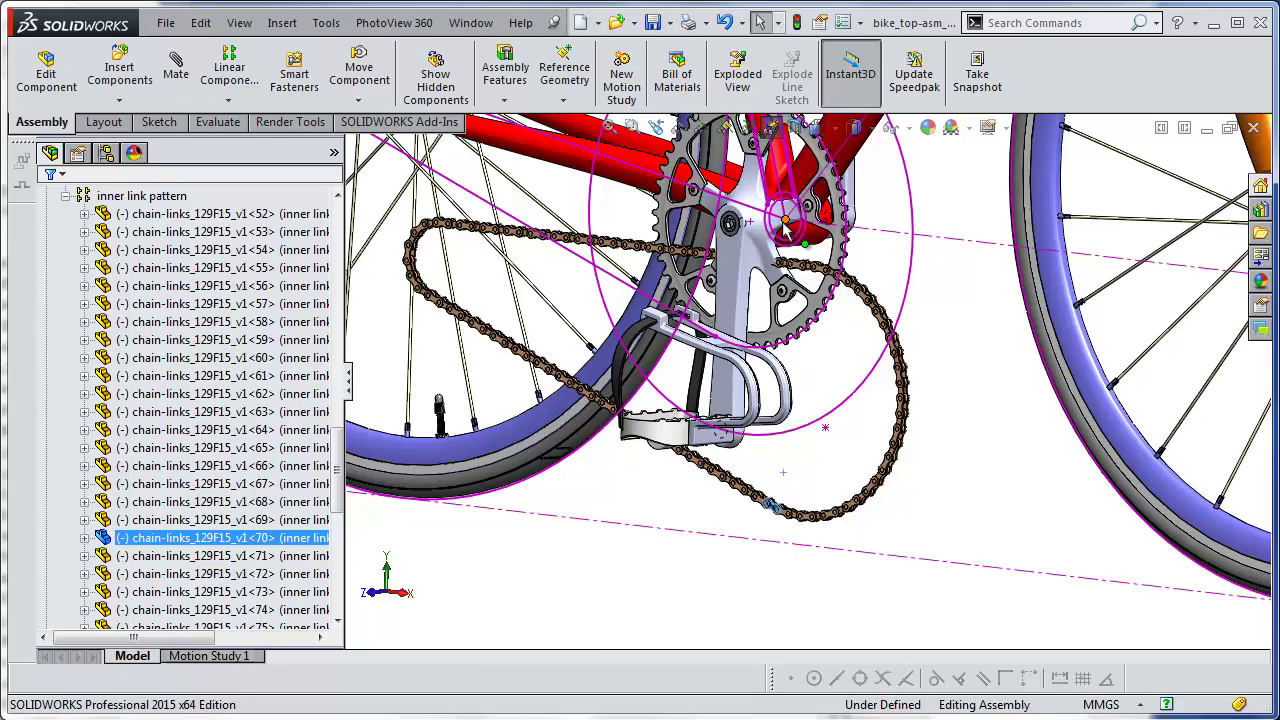
{"action": "middle_click_drag", "start_coordinate": [785, 228], "coordinate": [614, 322]}
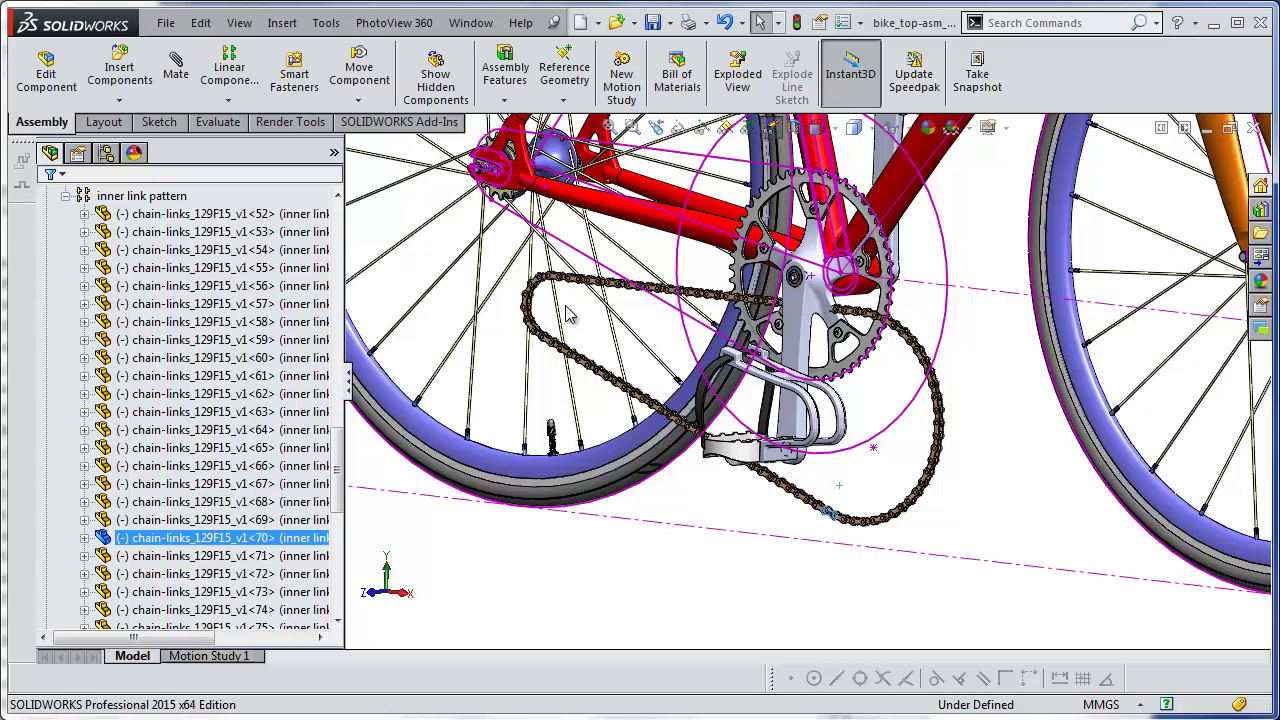
{"action": "middle_click_drag", "start_coordinate": [615, 270], "coordinate": [700, 340], "text": "ctrl"}
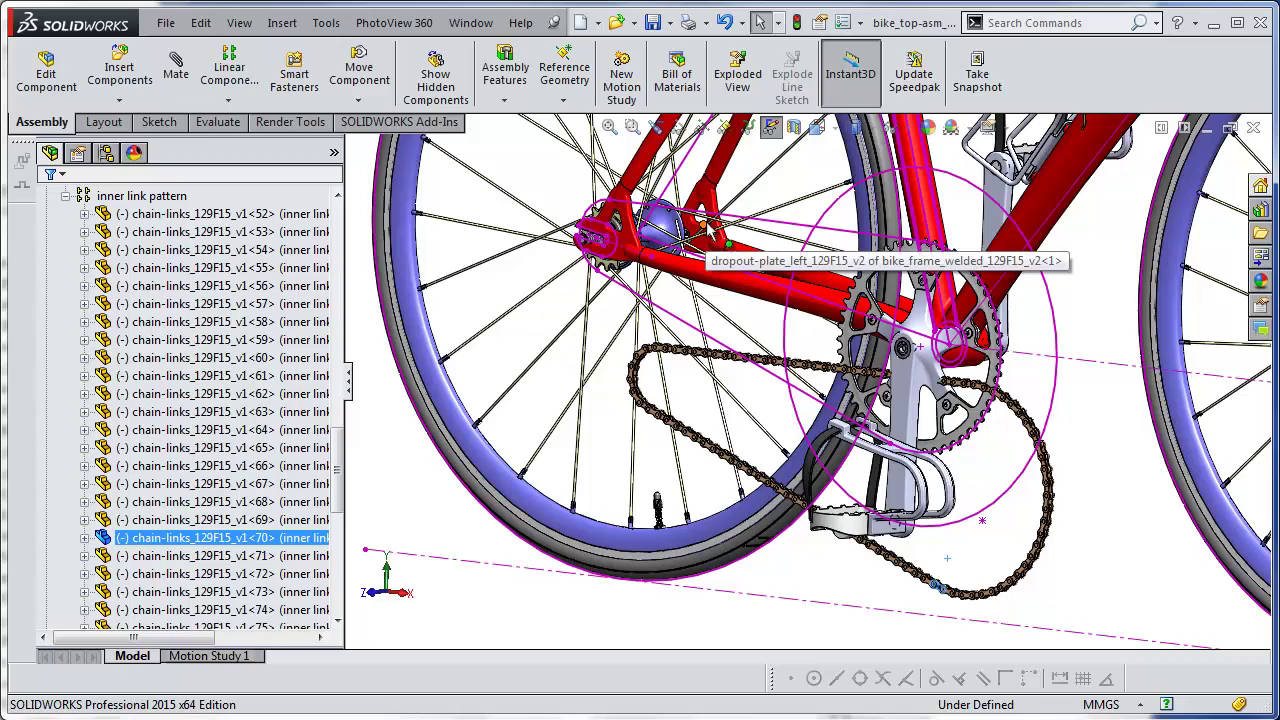
{"action": "scroll", "coordinate": [708, 230], "scroll_direction": "down", "scroll_amount": 2}
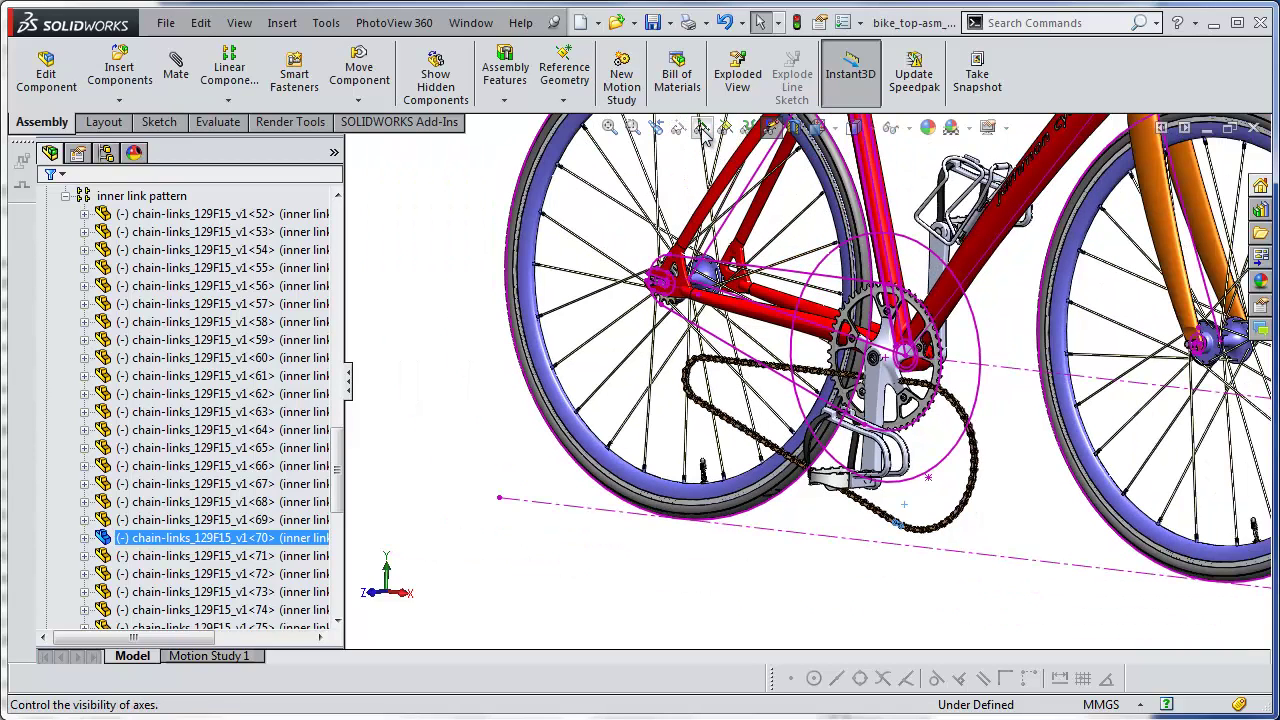
Step: Display the axes of all components to check the chainring and sprocket axes, and hide them again
{"action": "left_click", "coordinate": [703, 130]}
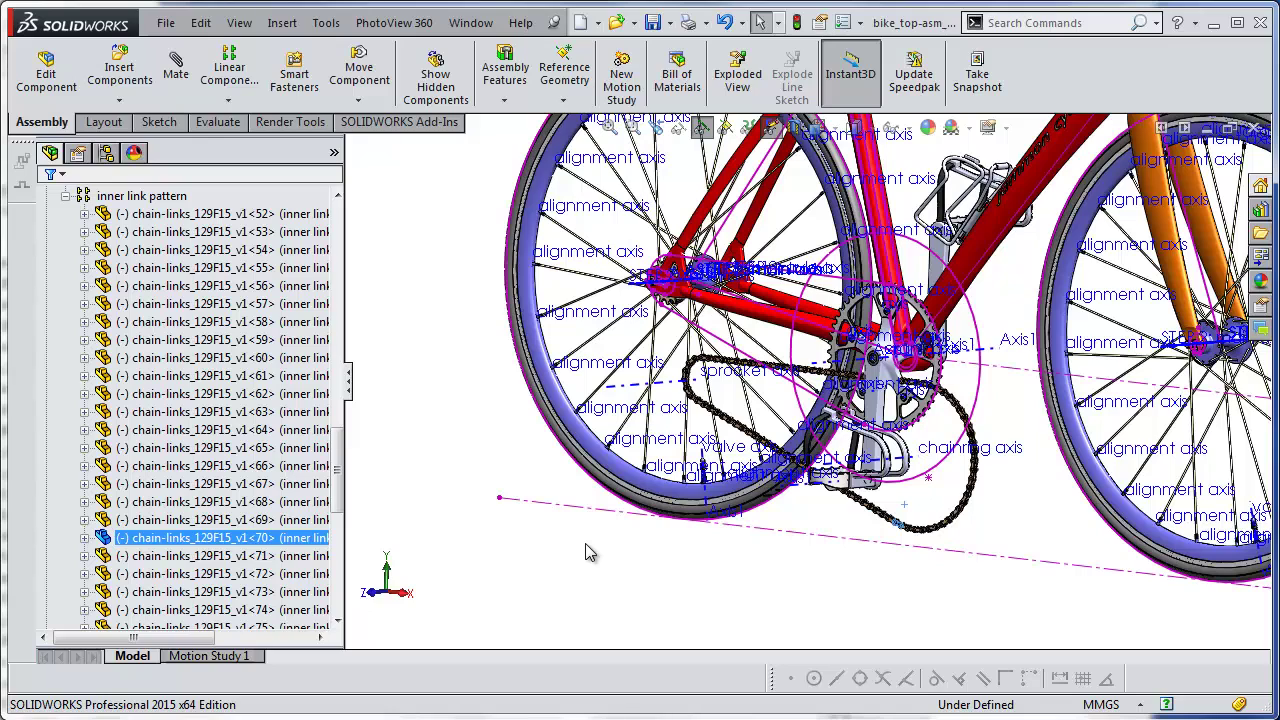
{"action": "left_click", "coordinate": [770, 128]}
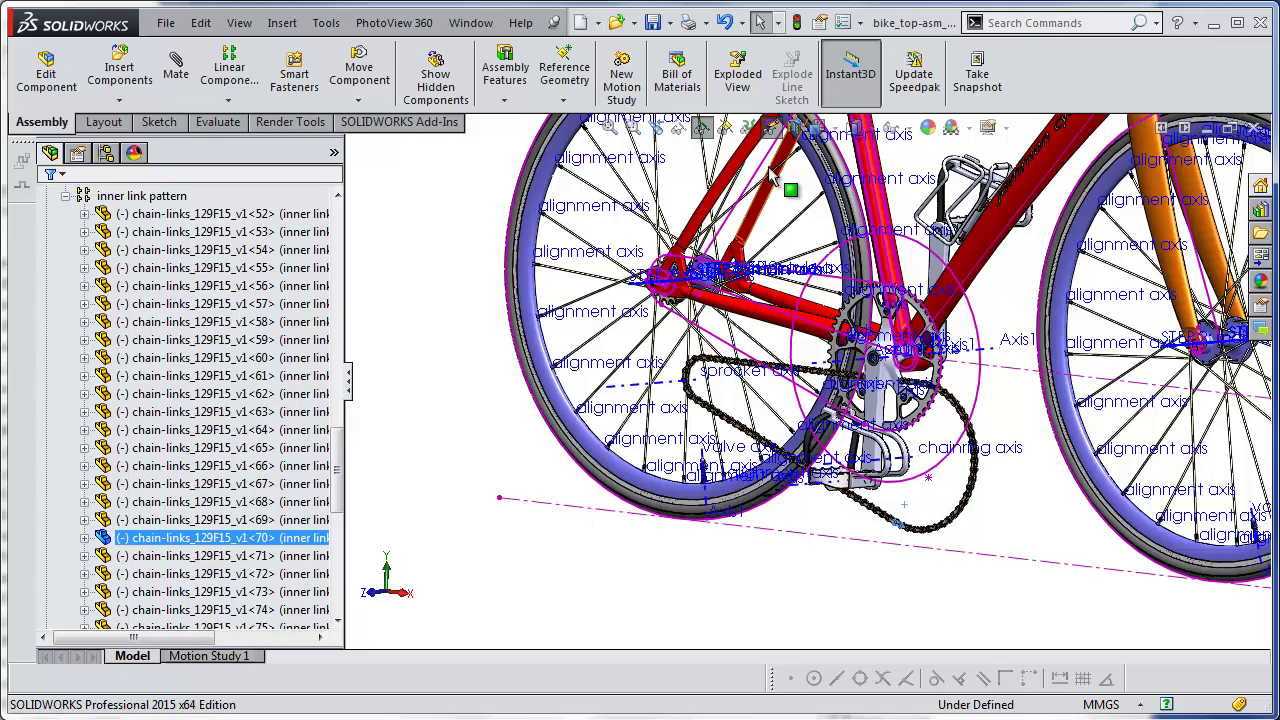
{"action": "left_click", "coordinate": [708, 200]}
{"action": "left_click", "coordinate": [709, 184]}
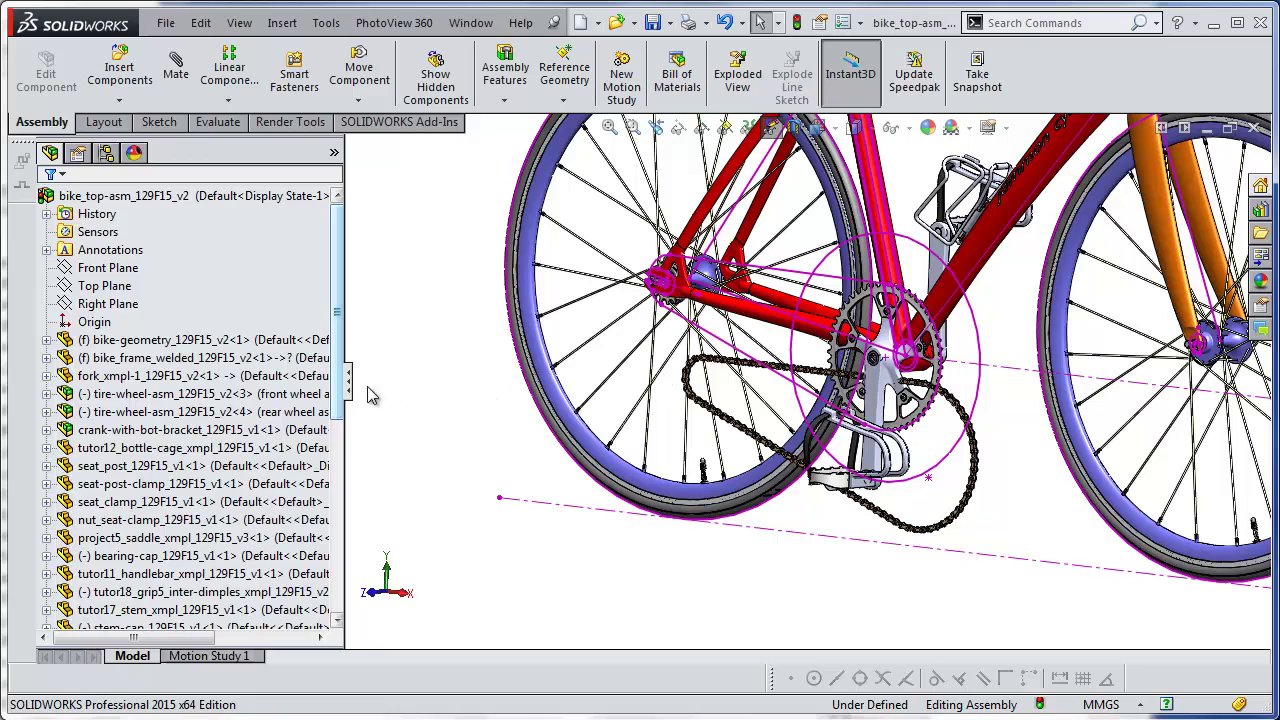
Step: Locate the chainring axis and the sprocket axis of the chain-asm_129F15_v1 assembly by highlighting each in the model
{"action": "left_click_drag", "start_coordinate": [338, 403], "coordinate": [343, 605]}
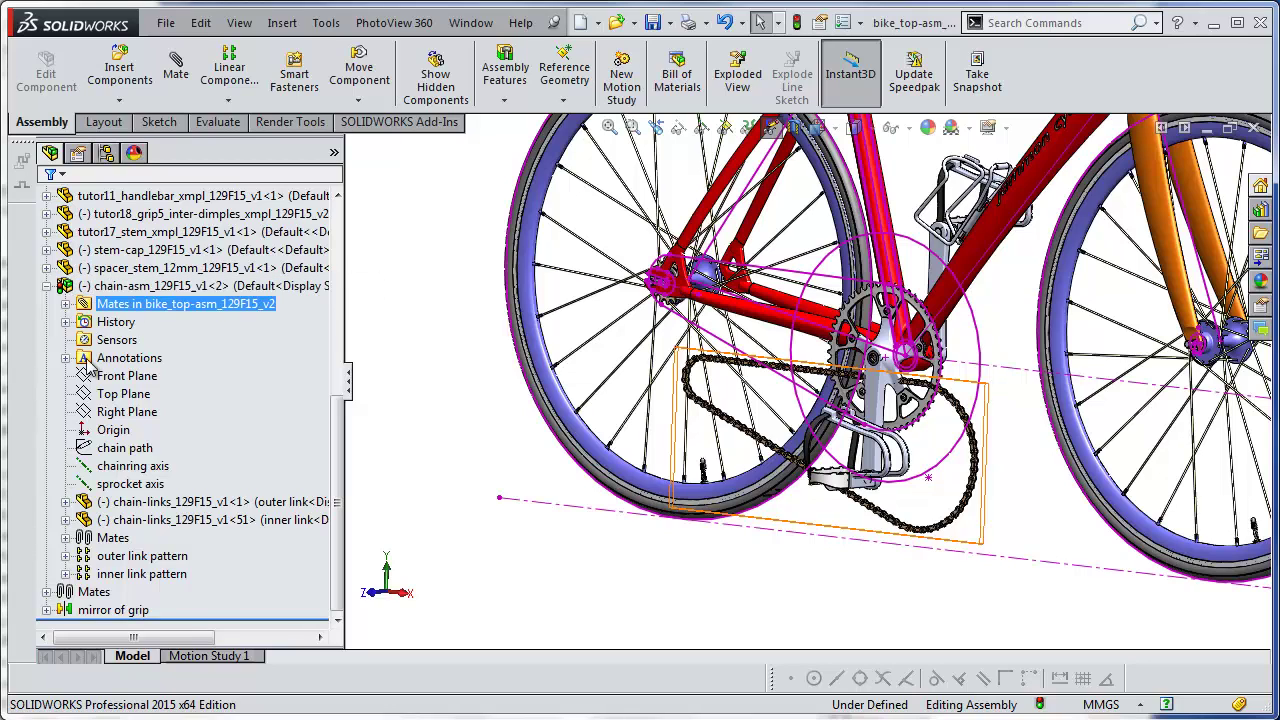
{"action": "left_click", "coordinate": [130, 466]}
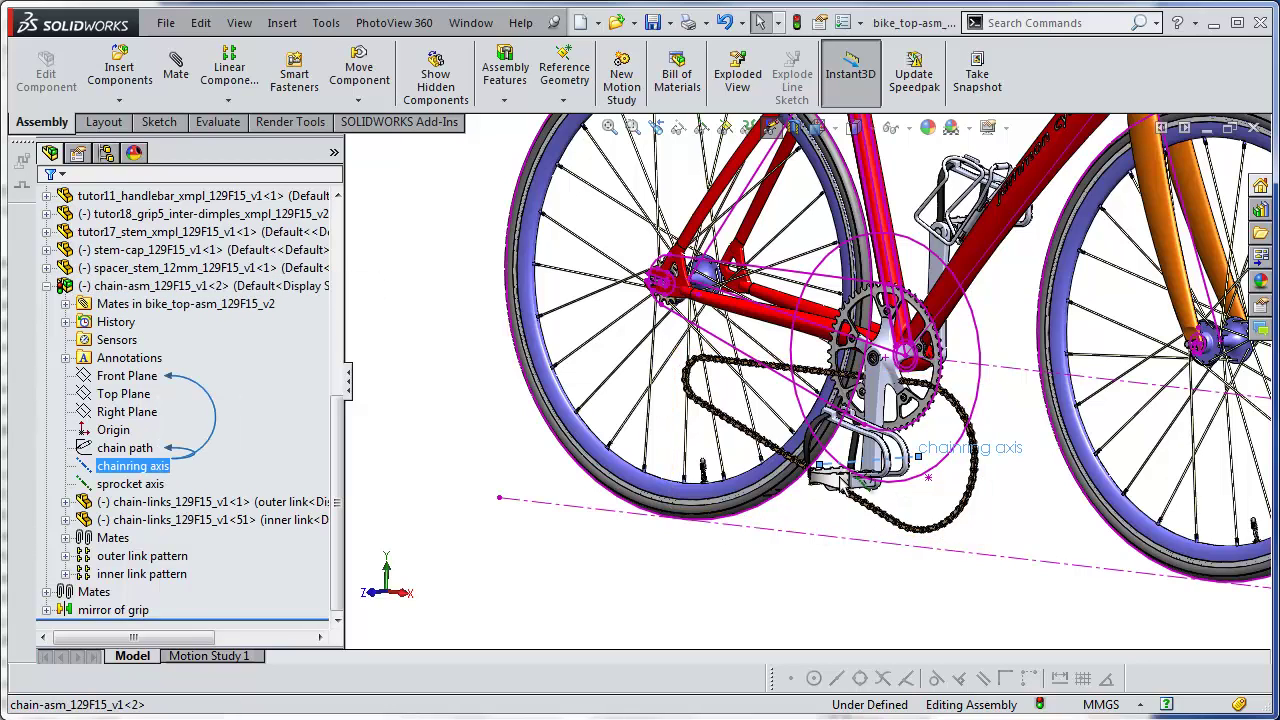
{"action": "left_click", "coordinate": [130, 484]}
{"action": "left_click", "coordinate": [190, 502], "text": "ctrl"}
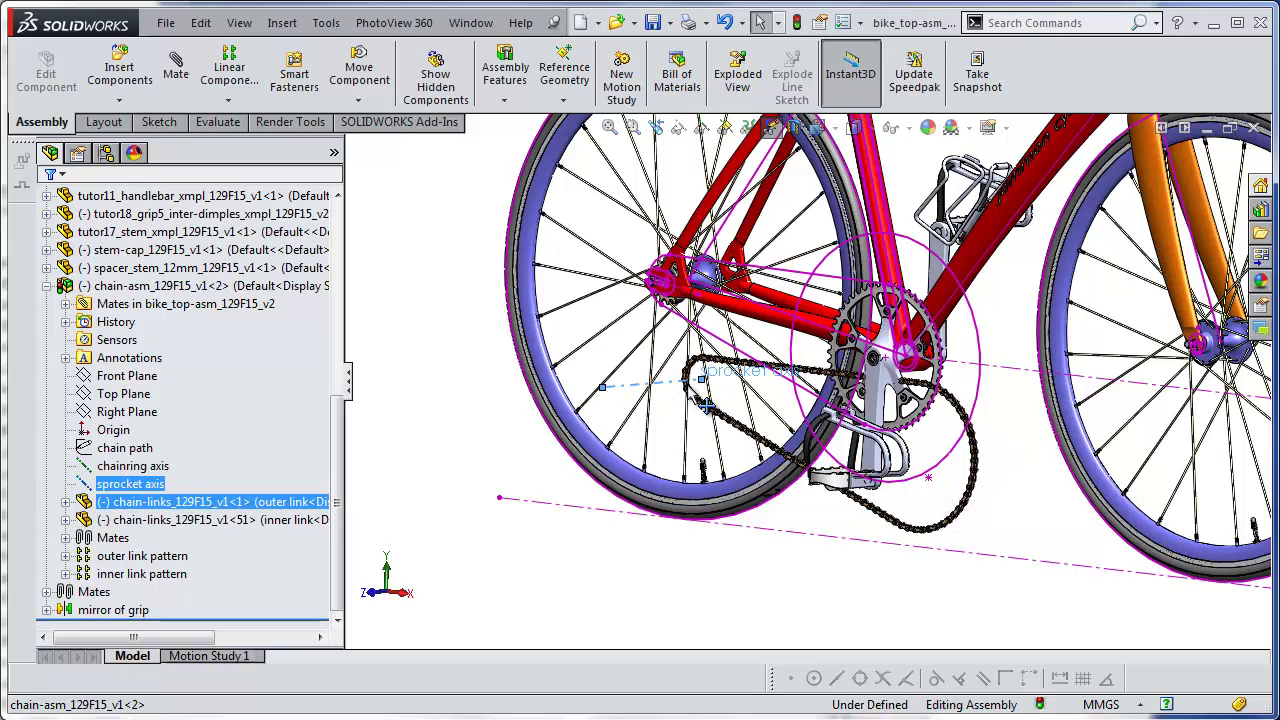
{"action": "left_click", "coordinate": [452, 492]}
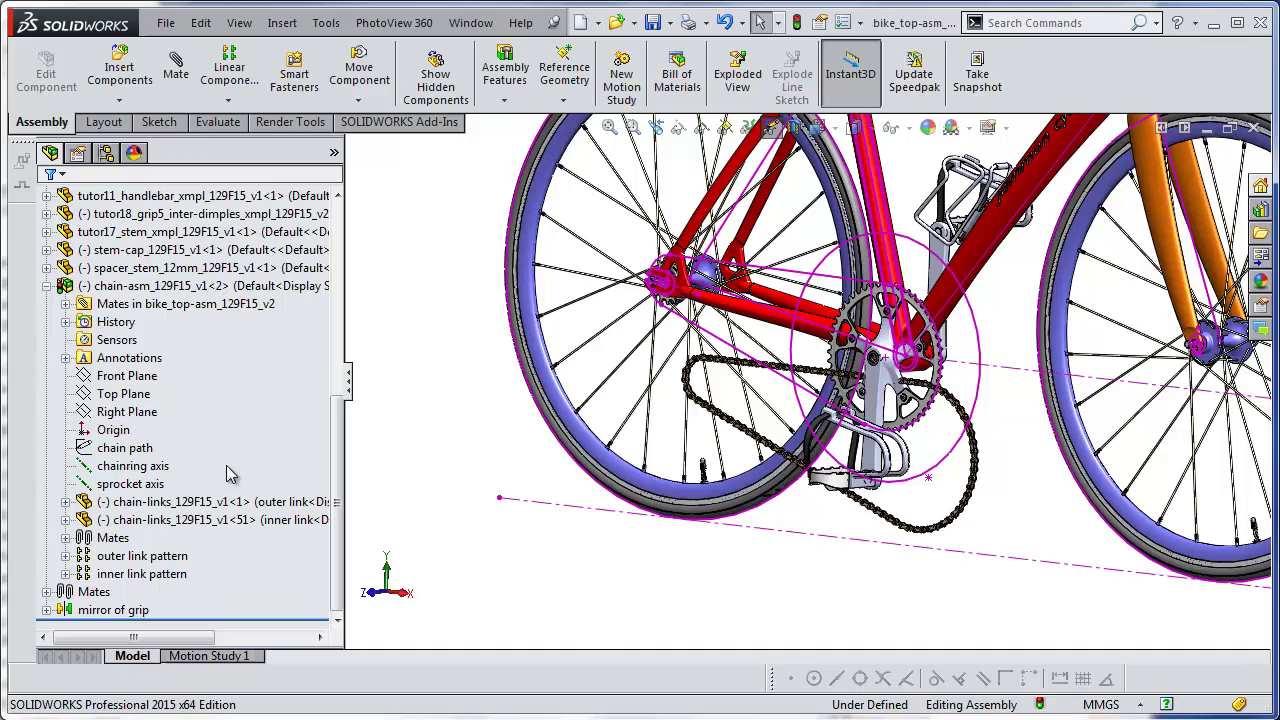
Step: Mate the chain assembly's chainring axis with the Origin of the top-level bike assembly
{"action": "left_click", "coordinate": [157, 467]}
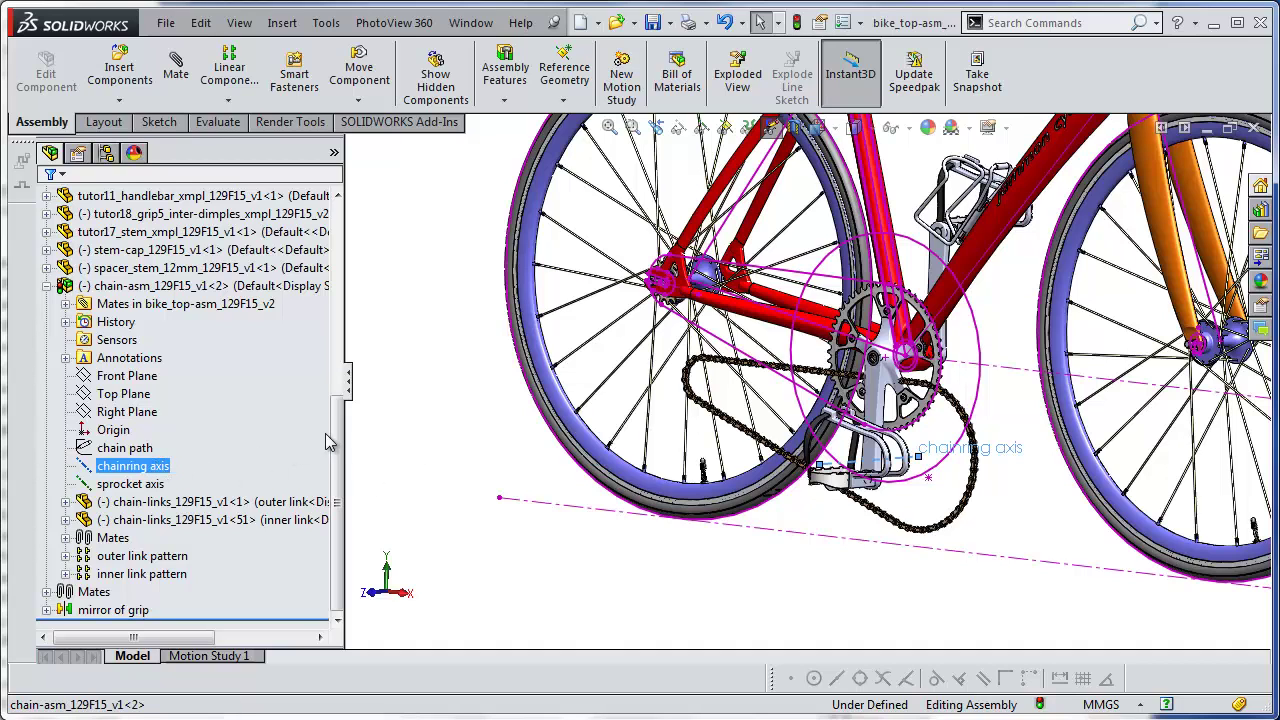
{"action": "left_click_drag", "start_coordinate": [337, 447], "coordinate": [345, 228]}
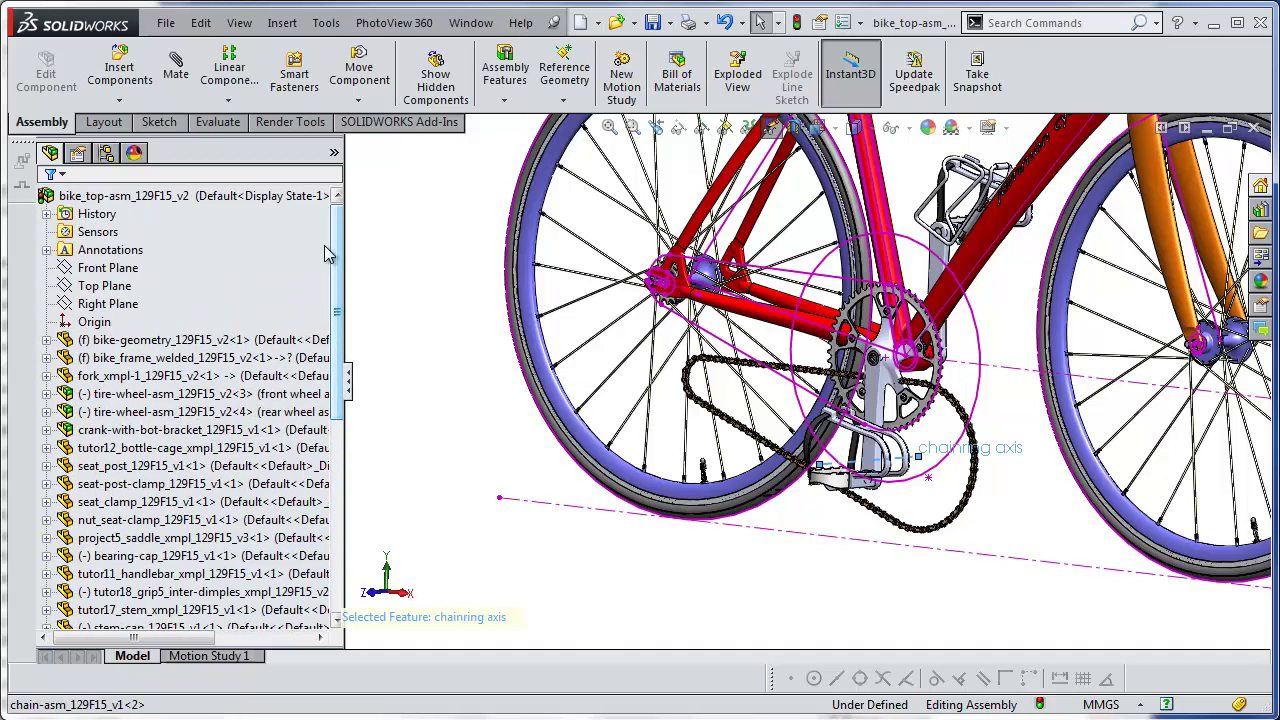
{"action": "left_click", "coordinate": [95, 324]}
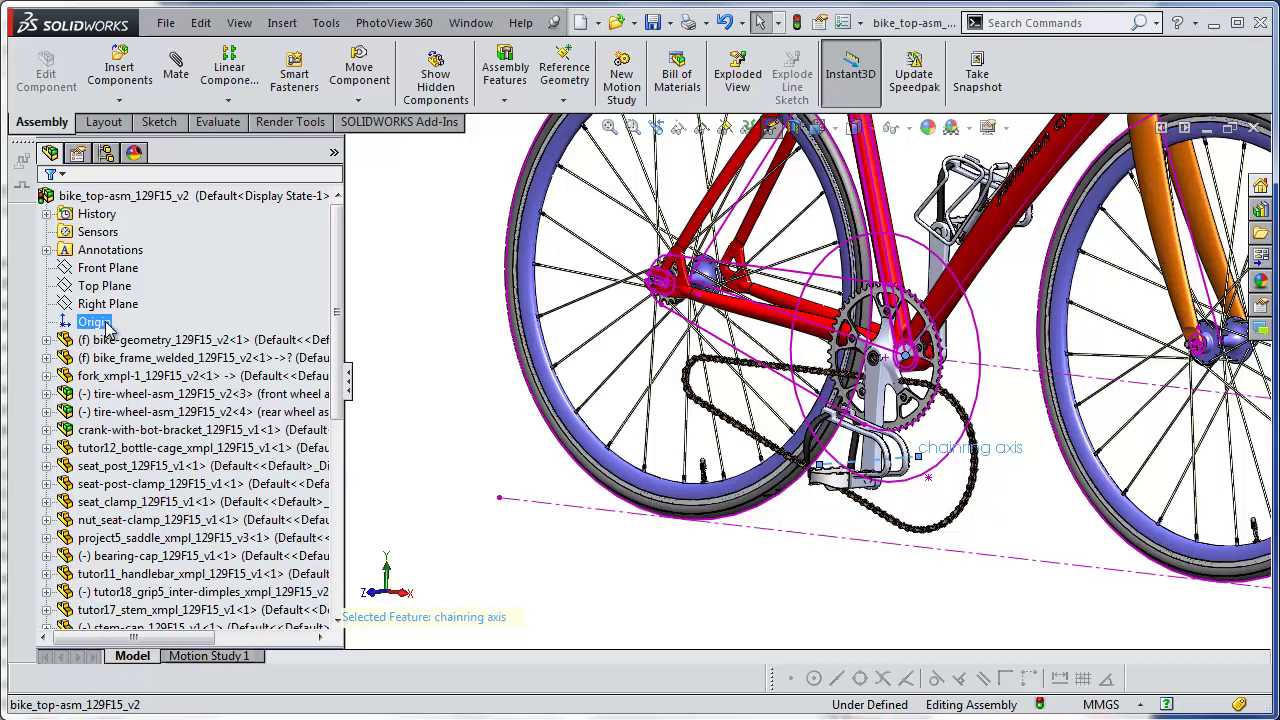
{"action": "left_click", "coordinate": [172, 80]}
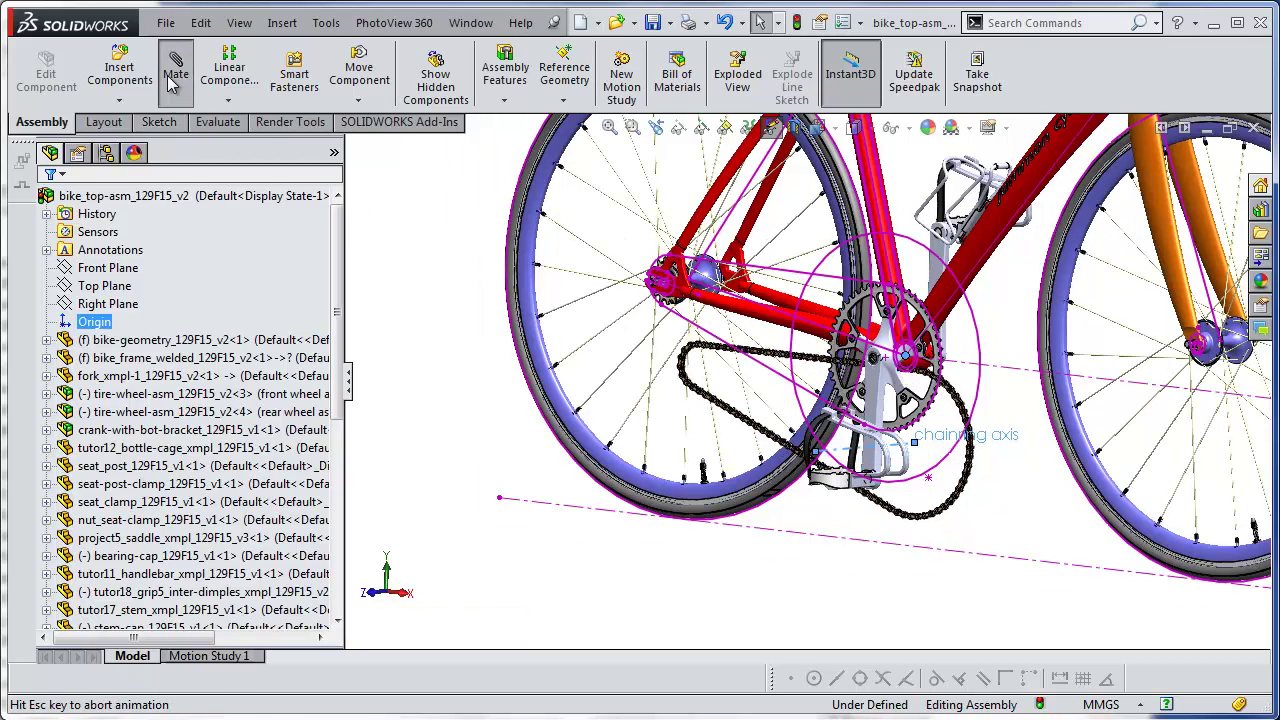
{"action": "left_click", "coordinate": [46, 209]}
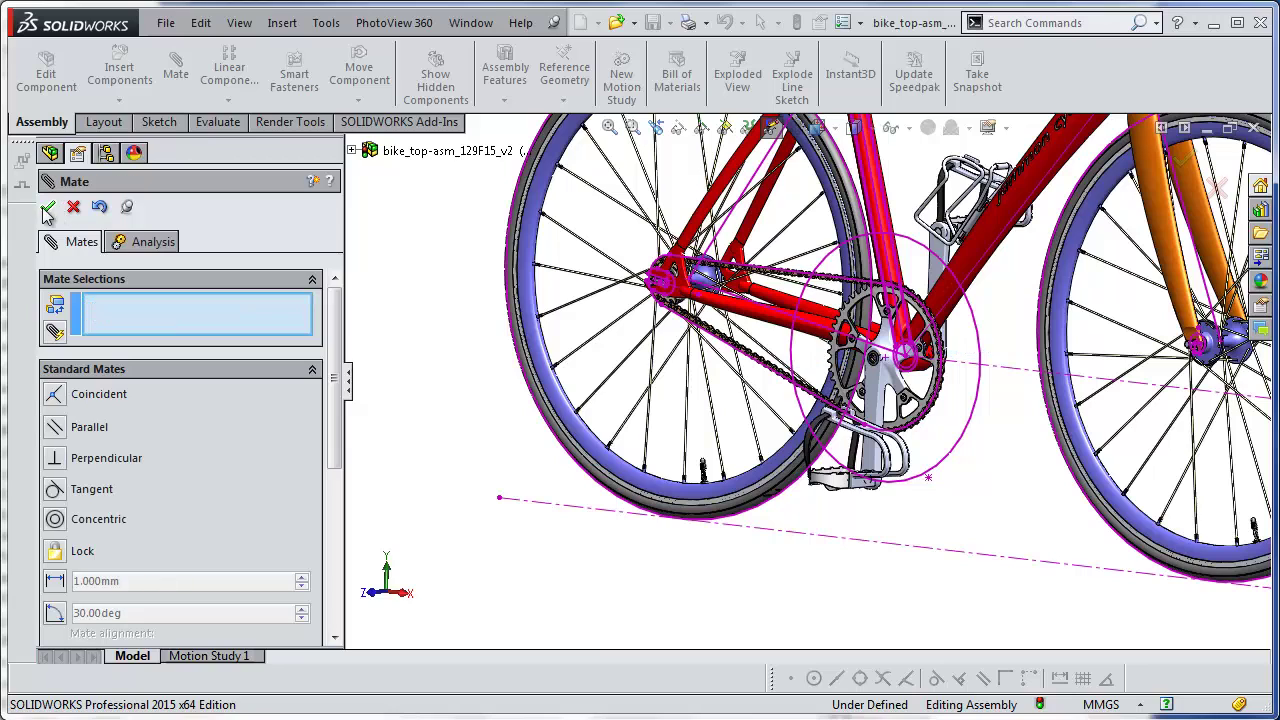
{"action": "left_click", "coordinate": [47, 210]}
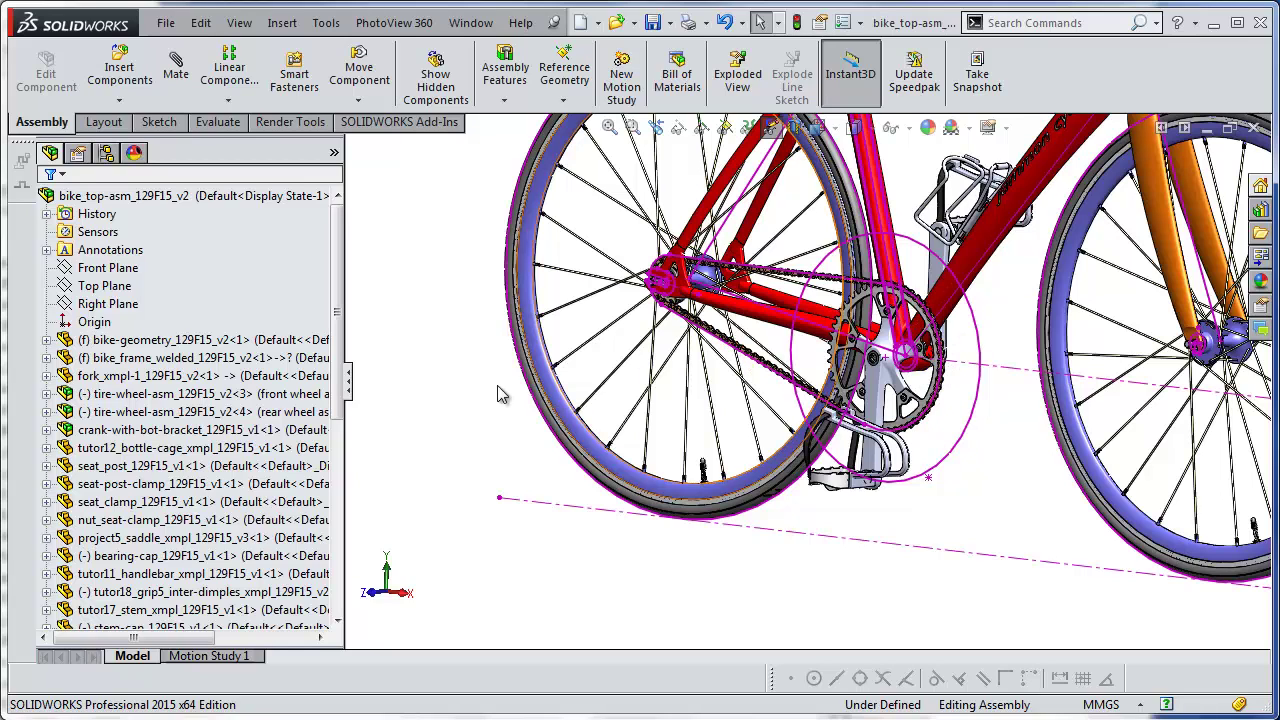
Step: Swing the chain freely about the chainring axis so its rear end hangs just below the rear sprocket
{"action": "scroll", "coordinate": [683, 345], "scroll_direction": "down", "scroll_amount": 6}
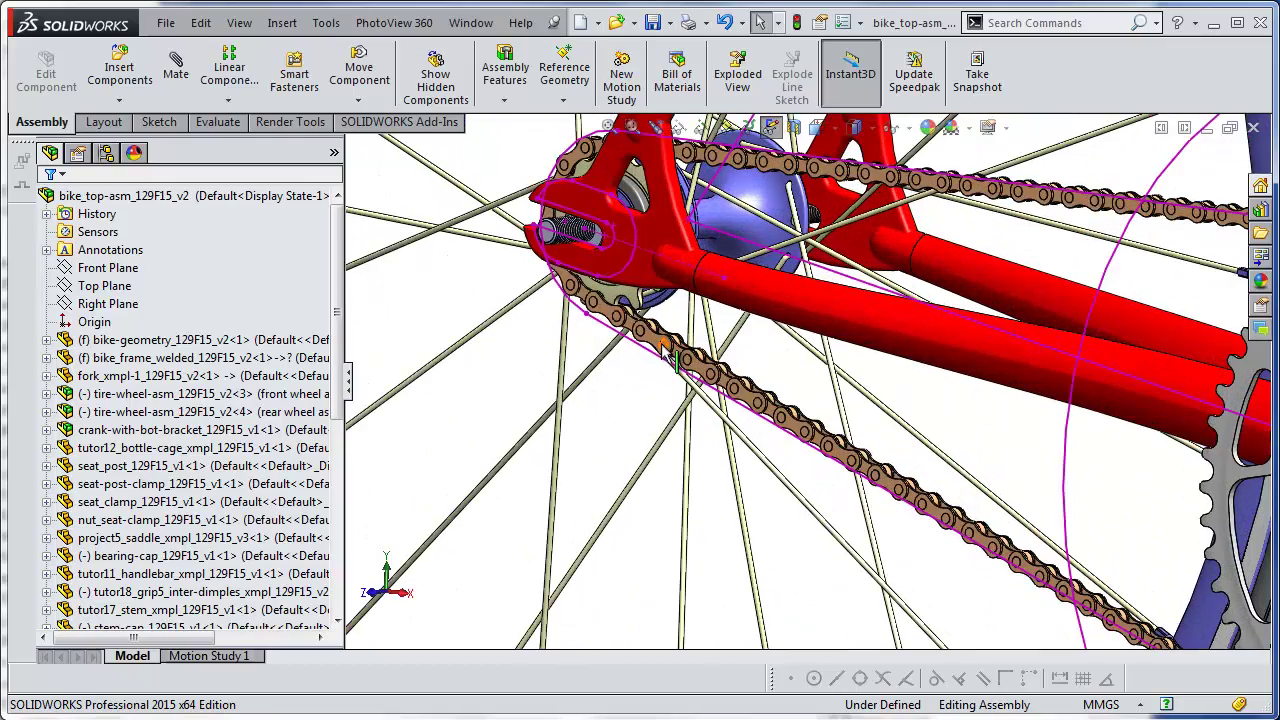
{"action": "left_click_drag", "start_coordinate": [663, 345], "coordinate": [640, 522]}
{"action": "scroll", "coordinate": [590, 425], "scroll_direction": "up", "scroll_amount": 5}
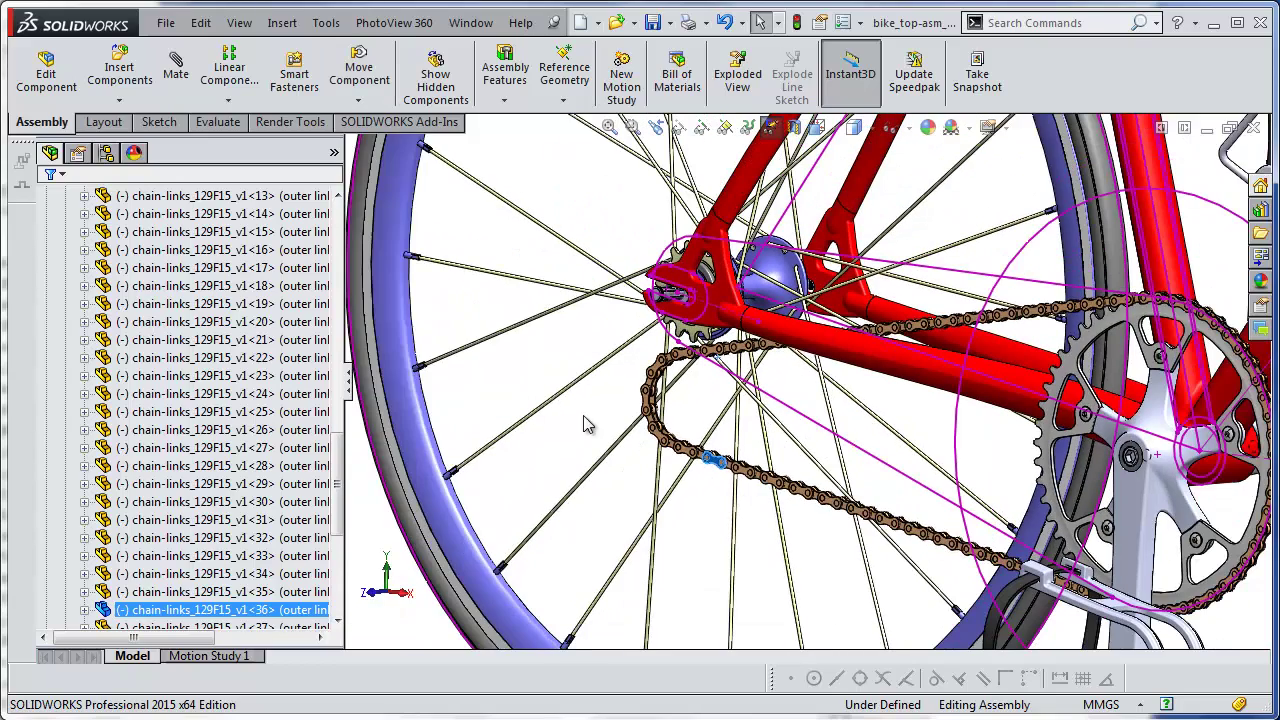
{"action": "left_click", "coordinate": [532, 377]}
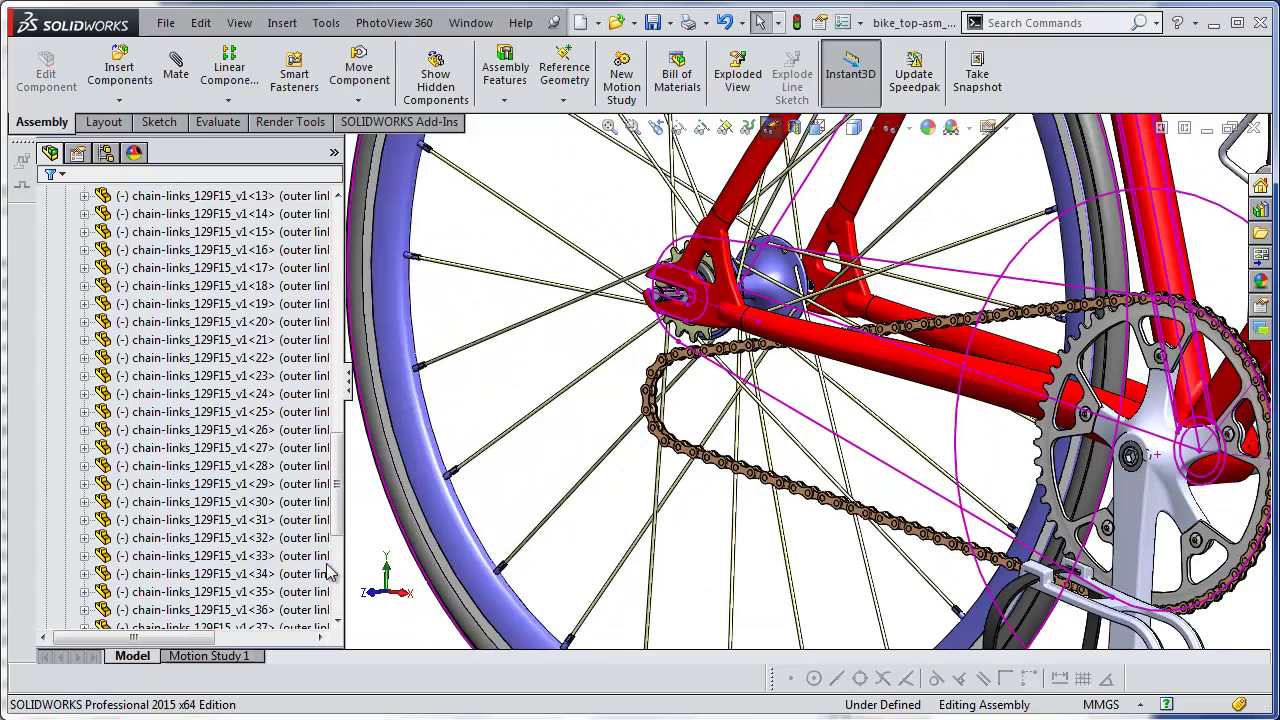
Step: Mate the chain assembly's sprocket axis coincident with the frame layout sketch point of bike-geometry_129F15_v2 at the rear axle
{"action": "scroll", "coordinate": [290, 460], "scroll_direction": "up", "scroll_amount": 10}
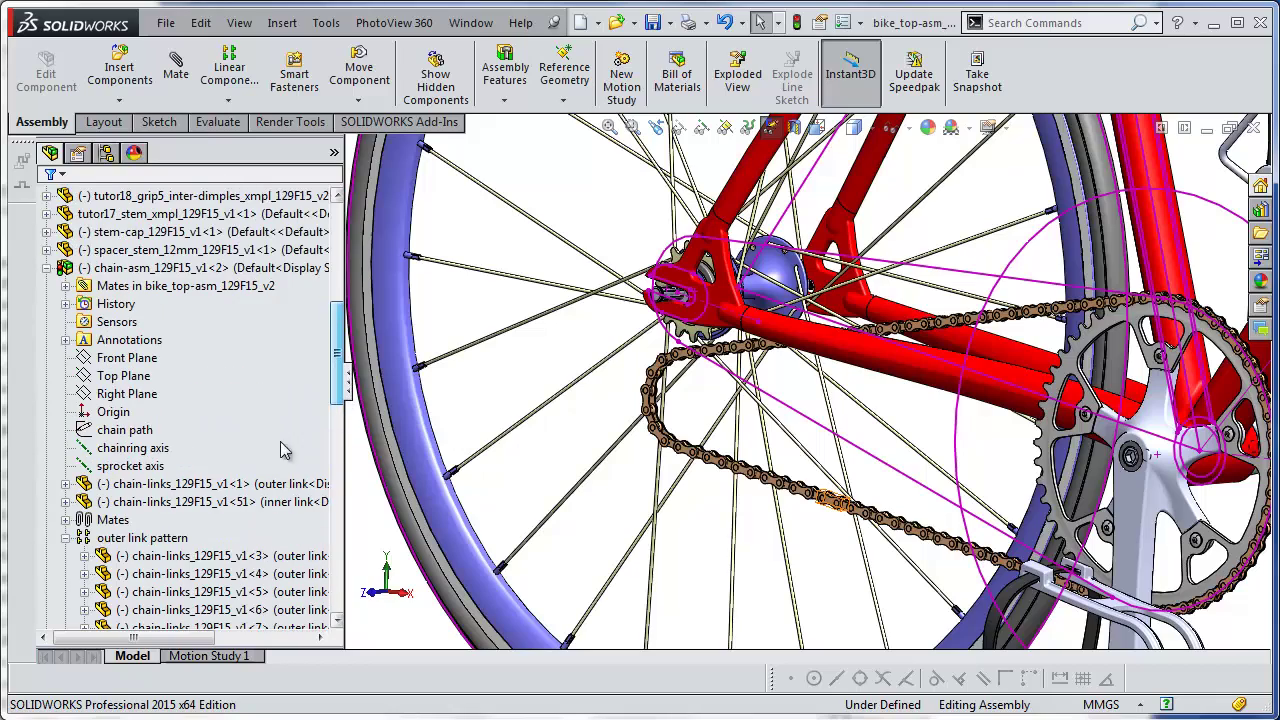
{"action": "left_click", "coordinate": [130, 466]}
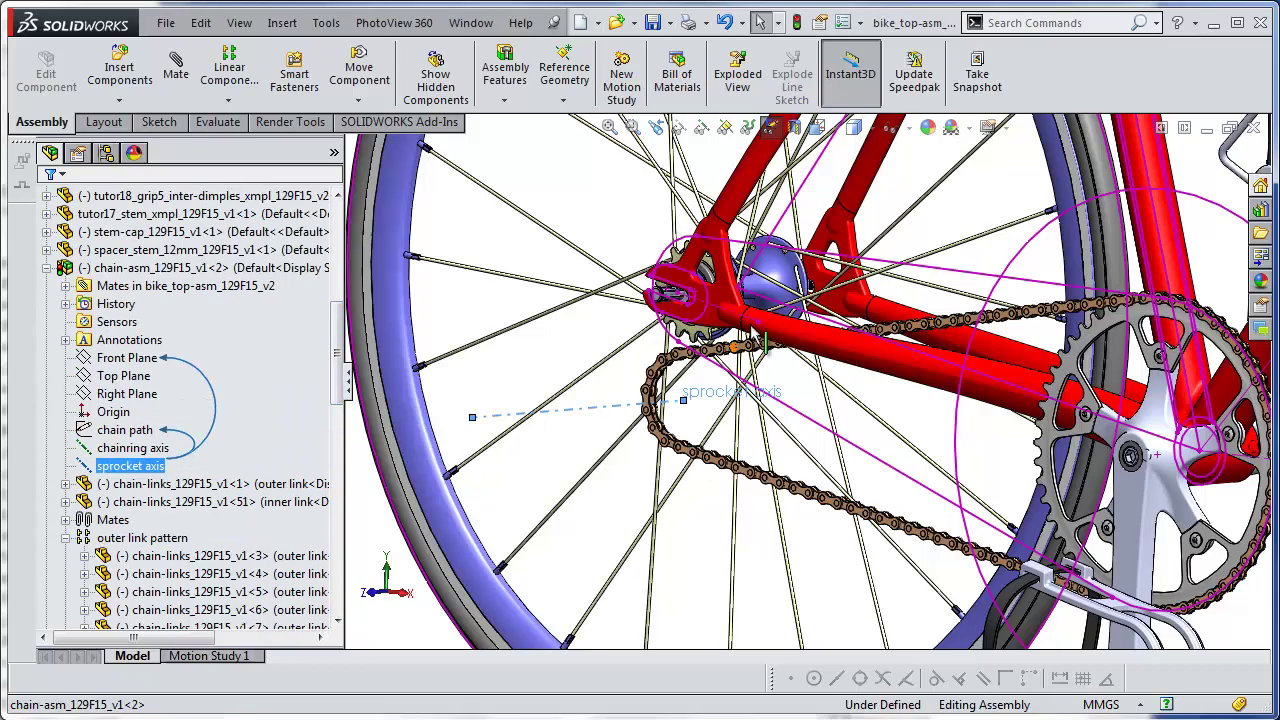
{"action": "scroll", "coordinate": [765, 340], "scroll_direction": "up", "scroll_amount": 5}
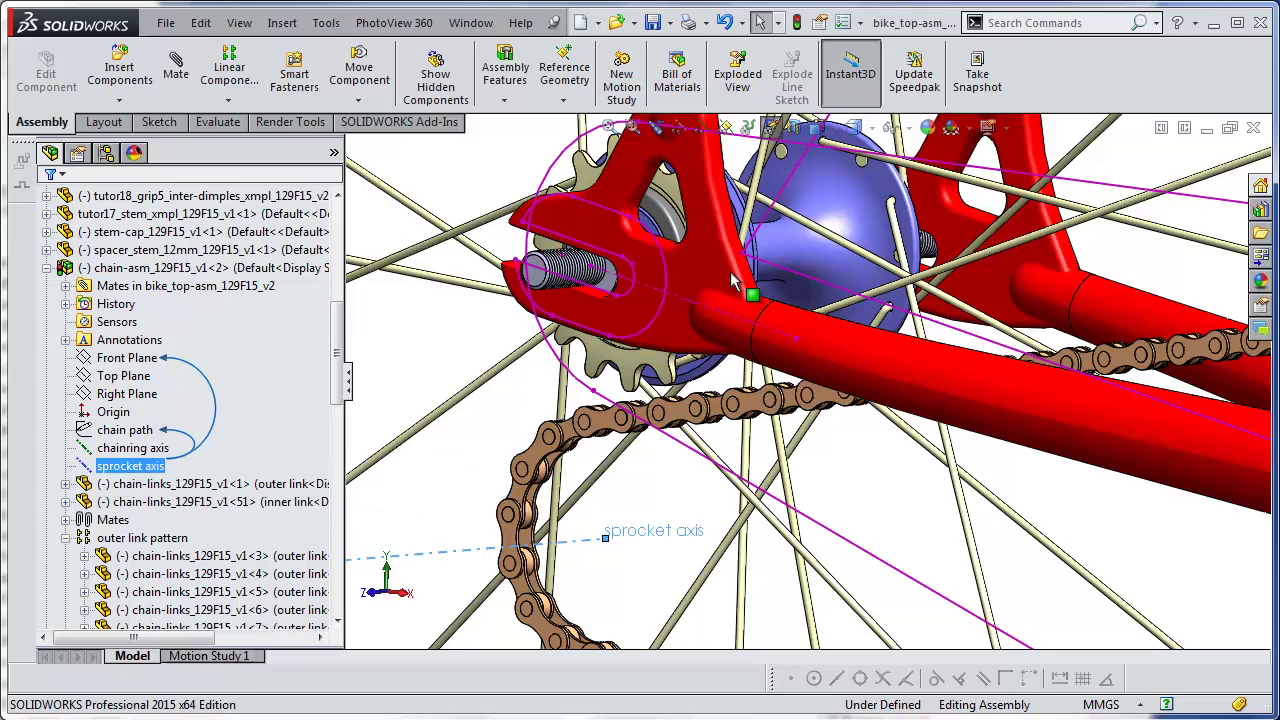
{"action": "scroll", "coordinate": [760, 262], "scroll_direction": "down", "scroll_amount": 5}
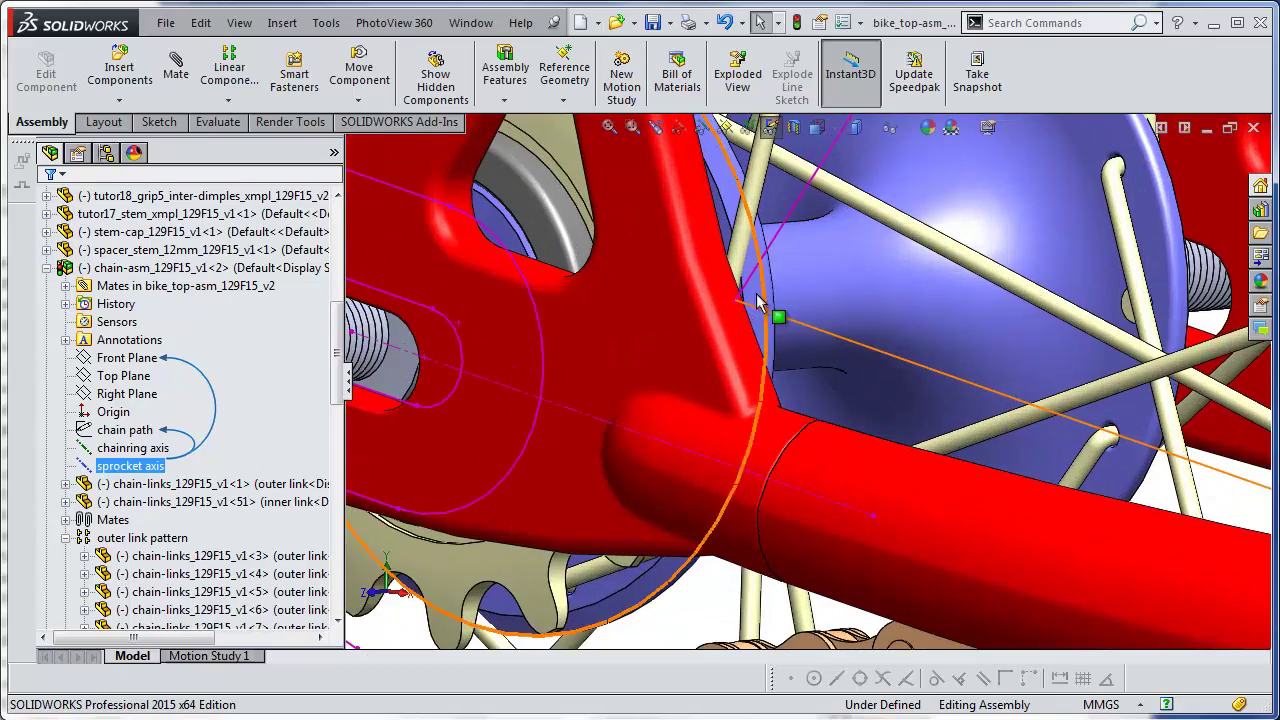
{"action": "left_click", "coordinate": [735, 305], "text": "ctrl"}
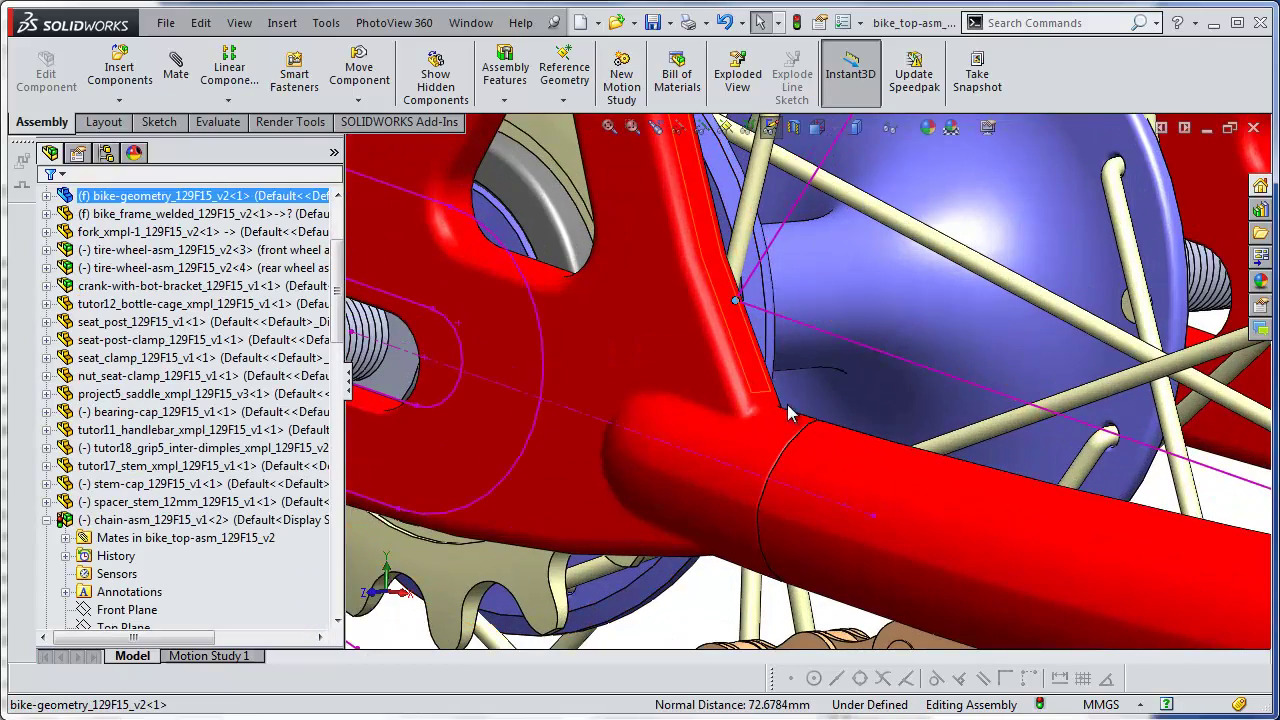
{"action": "scroll", "coordinate": [820, 355], "scroll_direction": "up", "scroll_amount": 5}
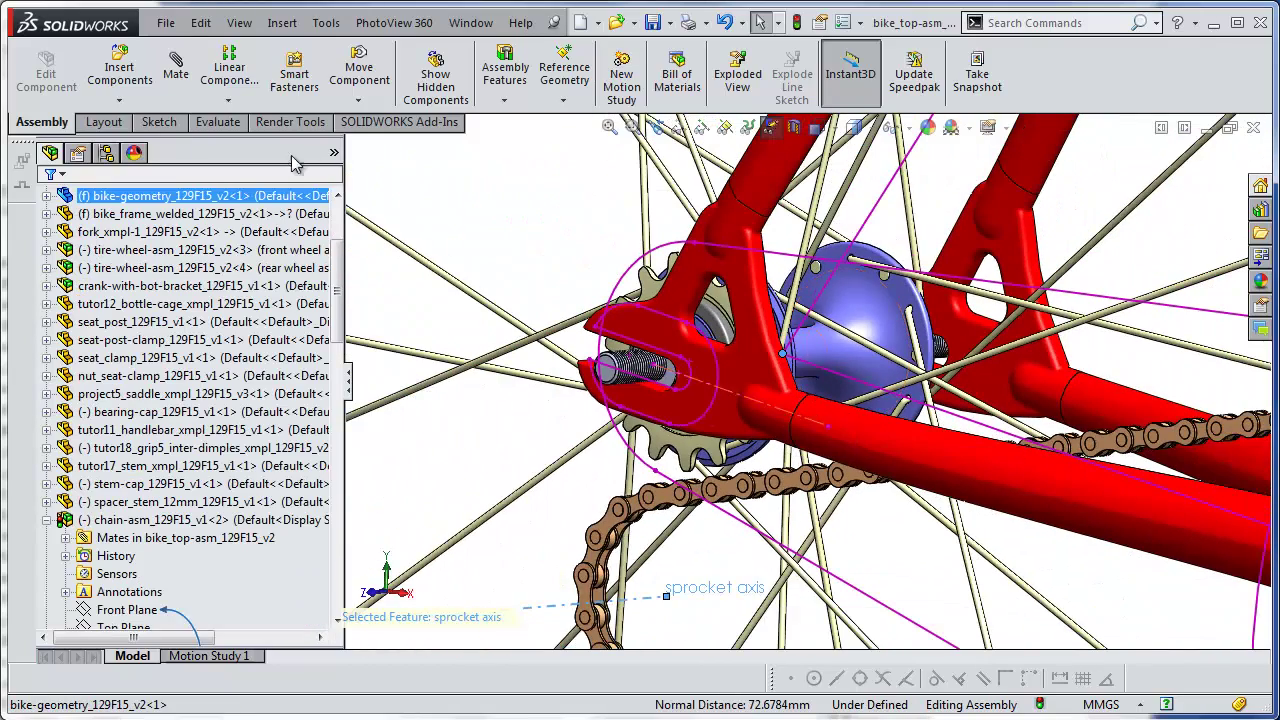
{"action": "left_click", "coordinate": [175, 72]}
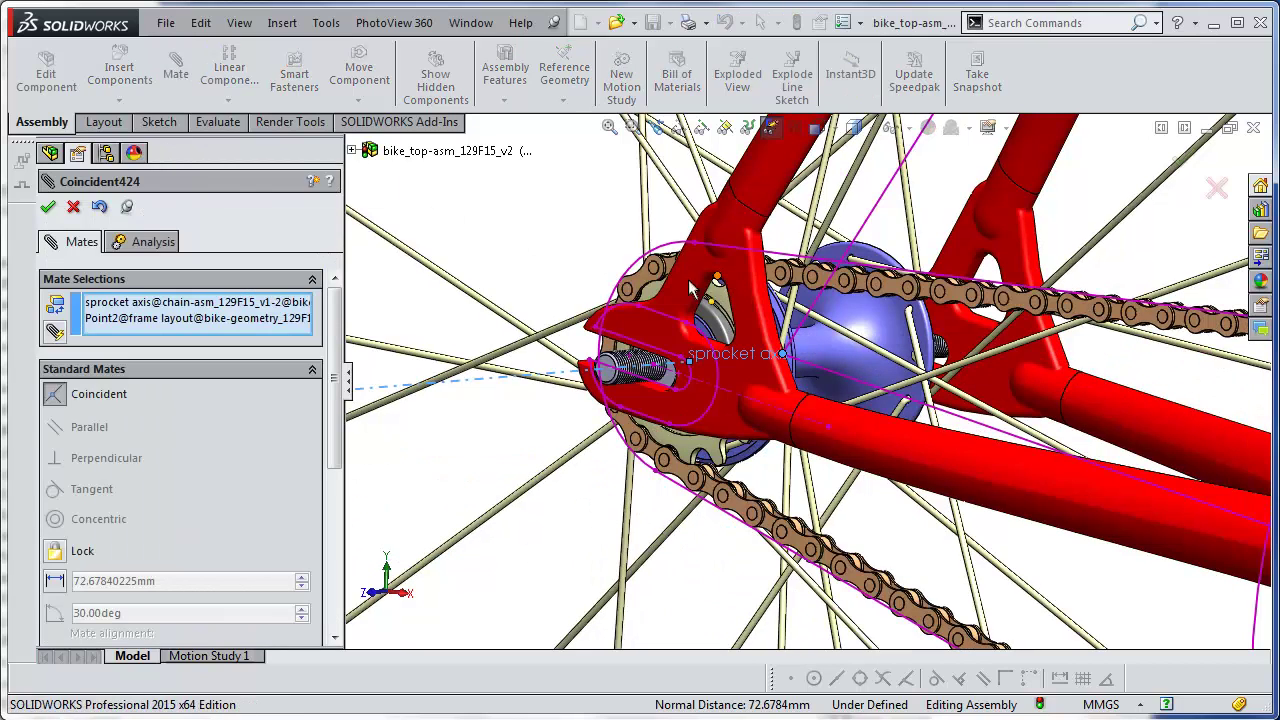
{"action": "left_click", "coordinate": [47, 207]}
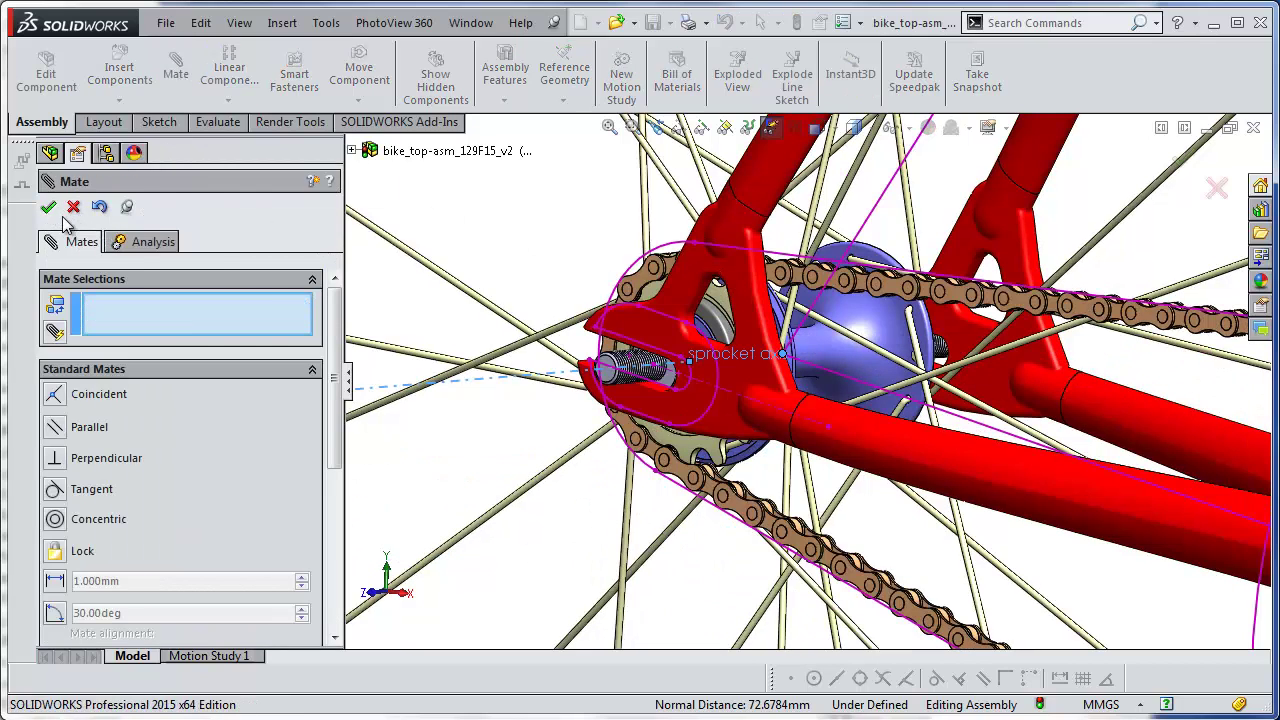
{"action": "left_click", "coordinate": [47, 207]}
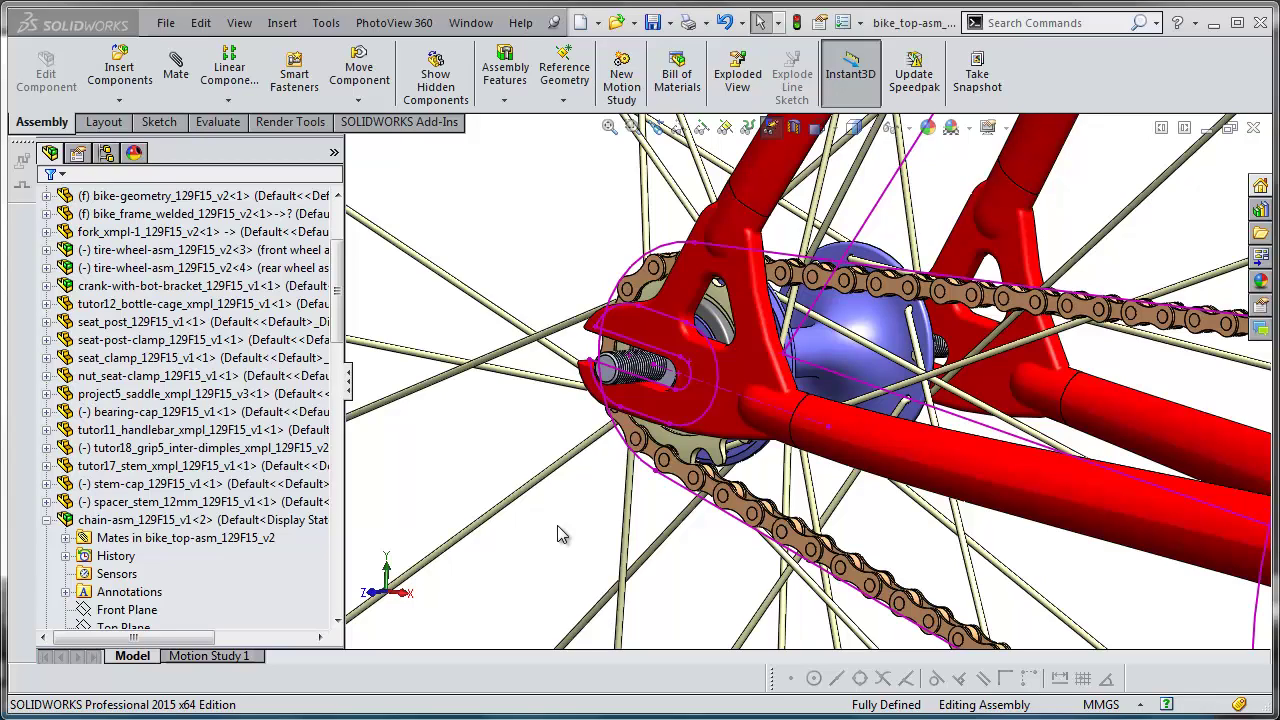
Step: Open chain-asm_129F15_v1, examine the chainstay length dimension in its chain path sketch, and return to the top-level bike assembly
{"action": "left_click", "coordinate": [408, 530]}
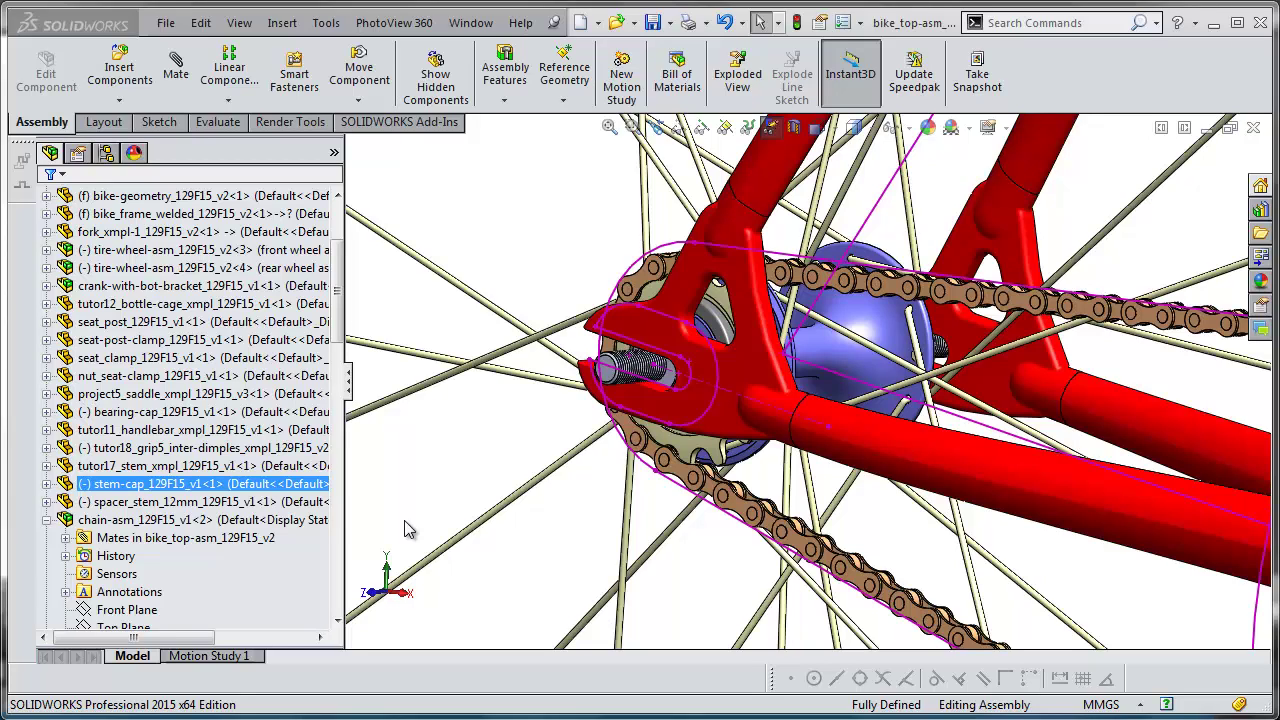
{"action": "left_click", "coordinate": [230, 520]}
{"action": "right_click", "coordinate": [245, 520]}
{"action": "left_click", "coordinate": [255, 409]}
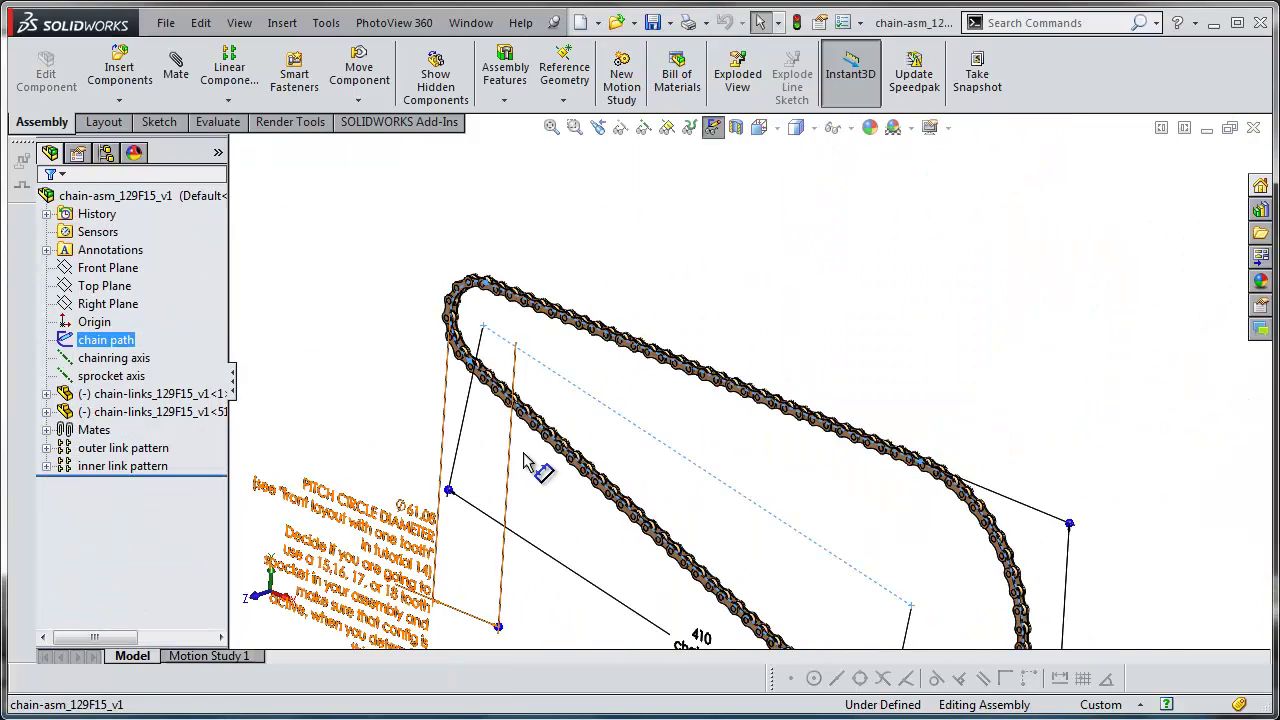
{"action": "scroll", "coordinate": [578, 430], "scroll_direction": "down", "scroll_amount": 3}
{"action": "scroll", "coordinate": [578, 430], "scroll_direction": "up", "scroll_amount": 2}
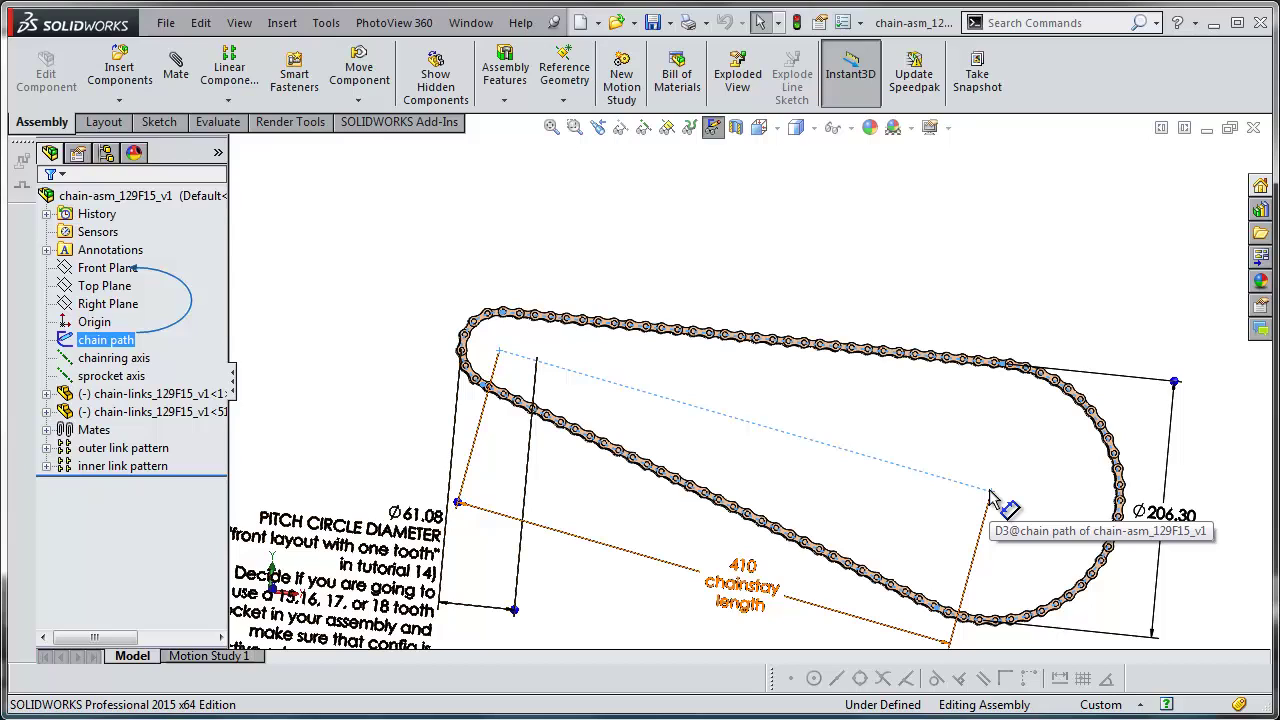
{"action": "key", "text": "ctrl+Tab"}
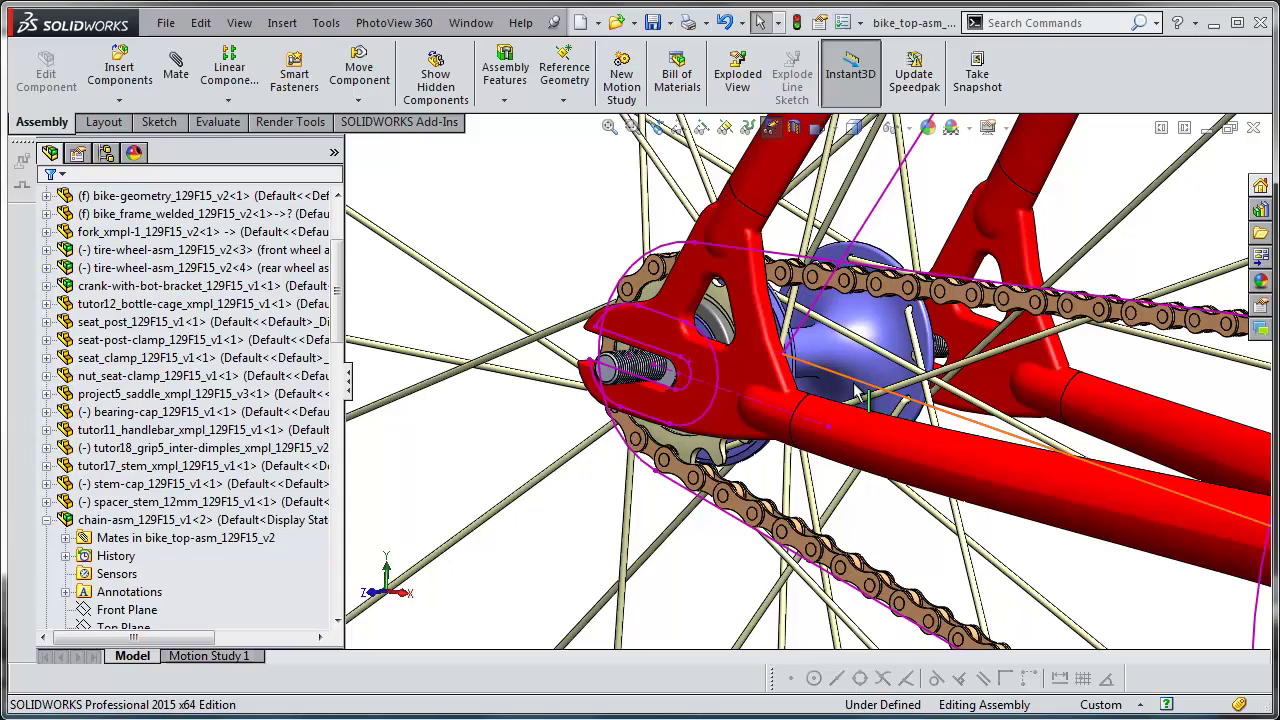
Step: Hide all sketches in the bike assembly and inspect the chain's fit around the rear sprocket from the outer side
{"action": "left_click", "coordinate": [770, 127]}
{"action": "left_click", "coordinate": [785, 165]}
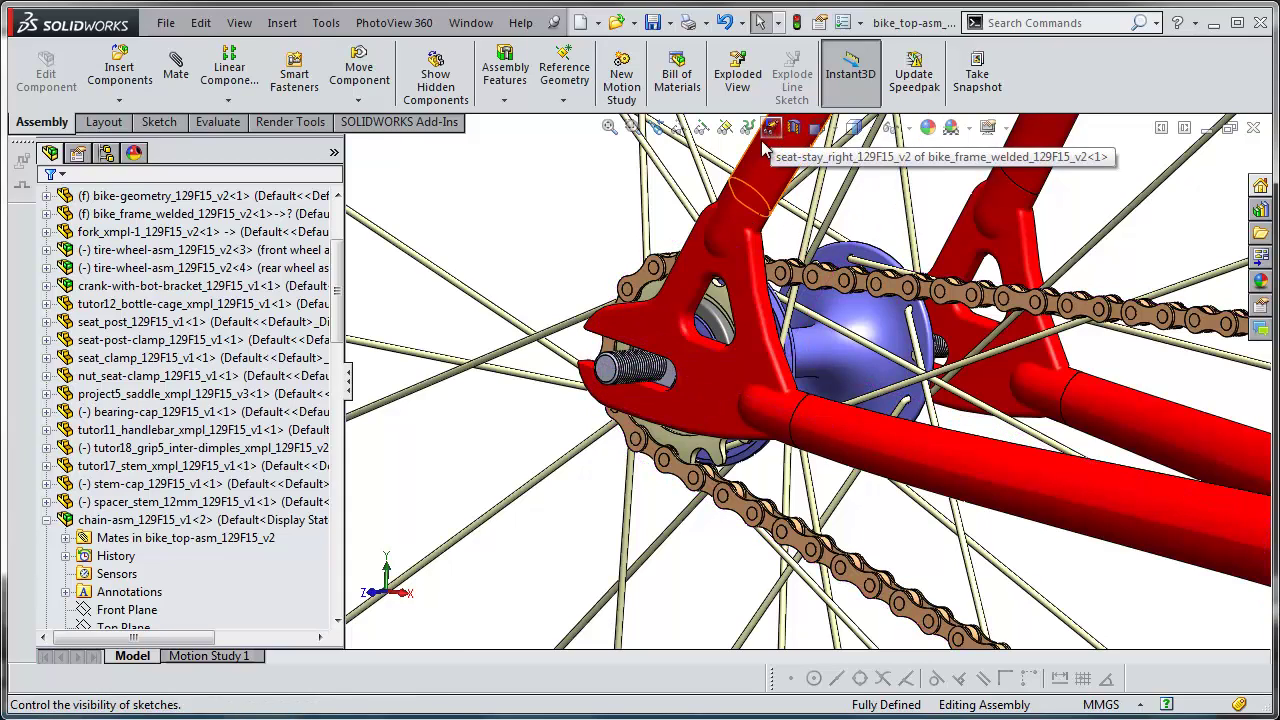
{"action": "scroll", "coordinate": [780, 372], "scroll_direction": "up", "scroll_amount": 3}
{"action": "middle_click_drag", "start_coordinate": [780, 372], "coordinate": [737, 437]}
{"action": "scroll", "coordinate": [712, 466], "scroll_direction": "down", "scroll_amount": 5}
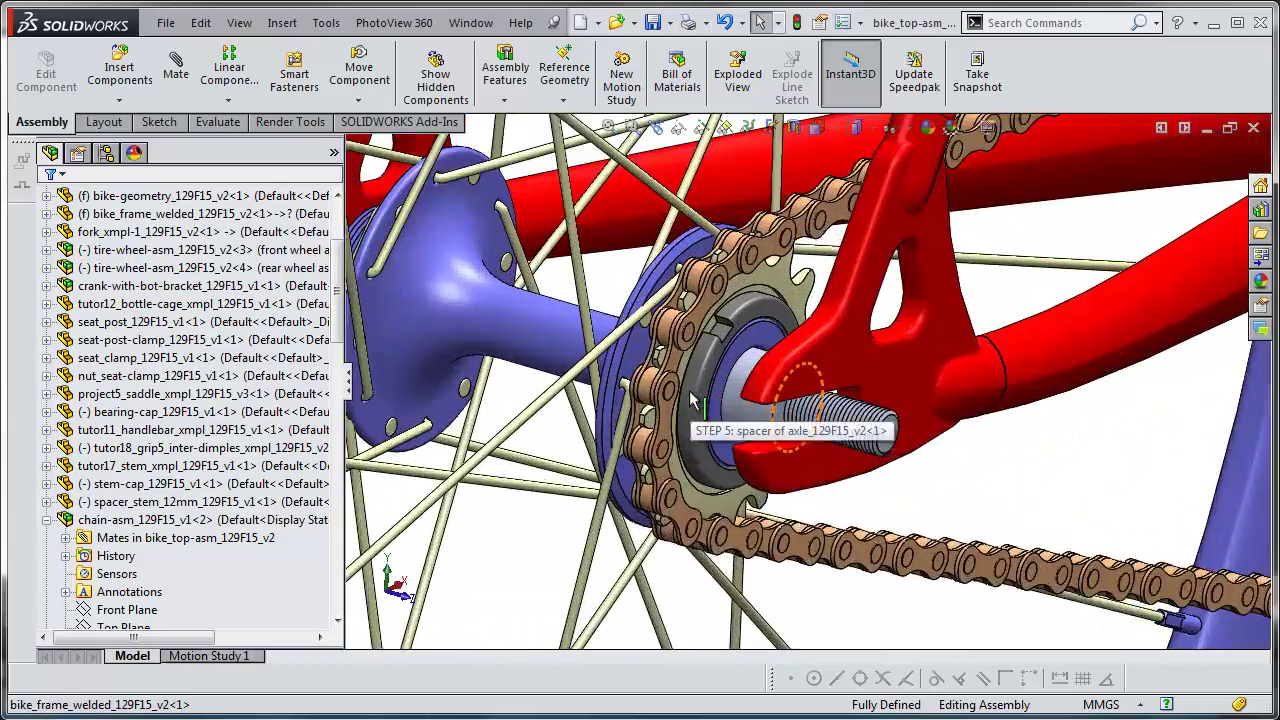
Step: Try to turn the rear wheel by an outer spoke beside the sprocket, and clear the selection
{"action": "scroll", "coordinate": [745, 474], "scroll_direction": "up", "scroll_amount": 2}
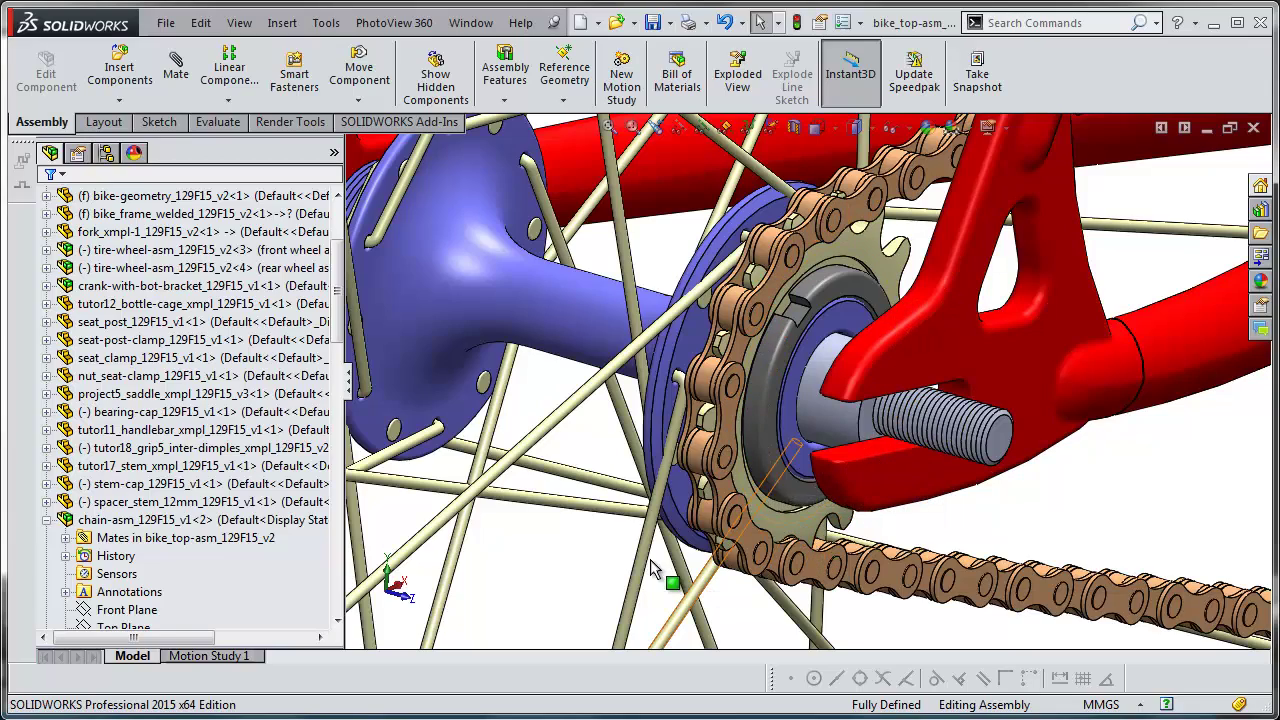
{"action": "left_click_drag", "start_coordinate": [632, 552], "coordinate": [713, 428]}
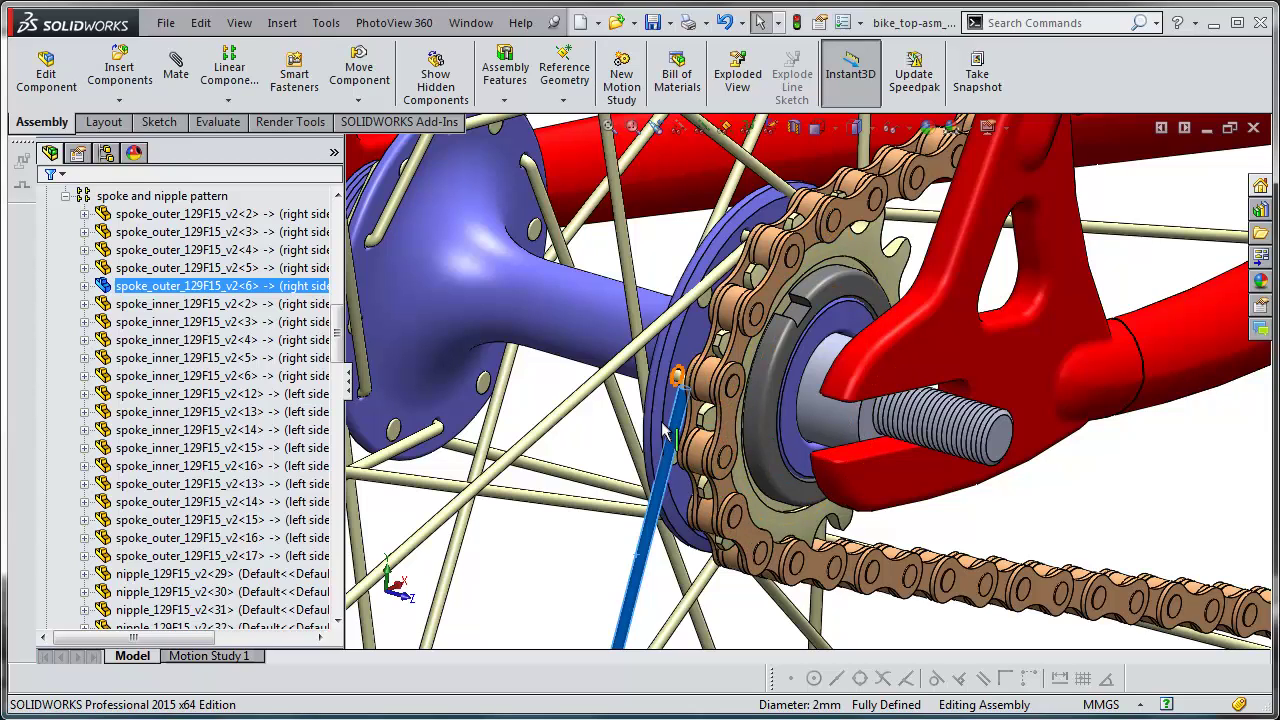
{"action": "key", "text": "Escape"}
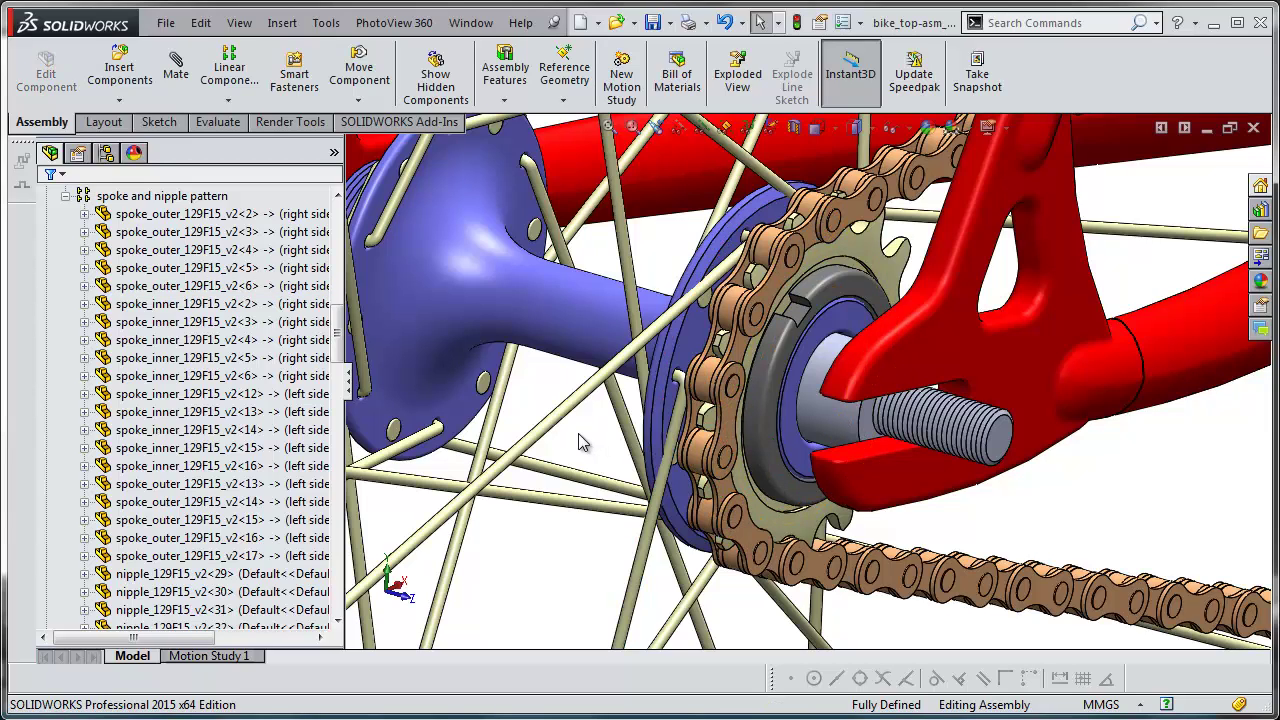